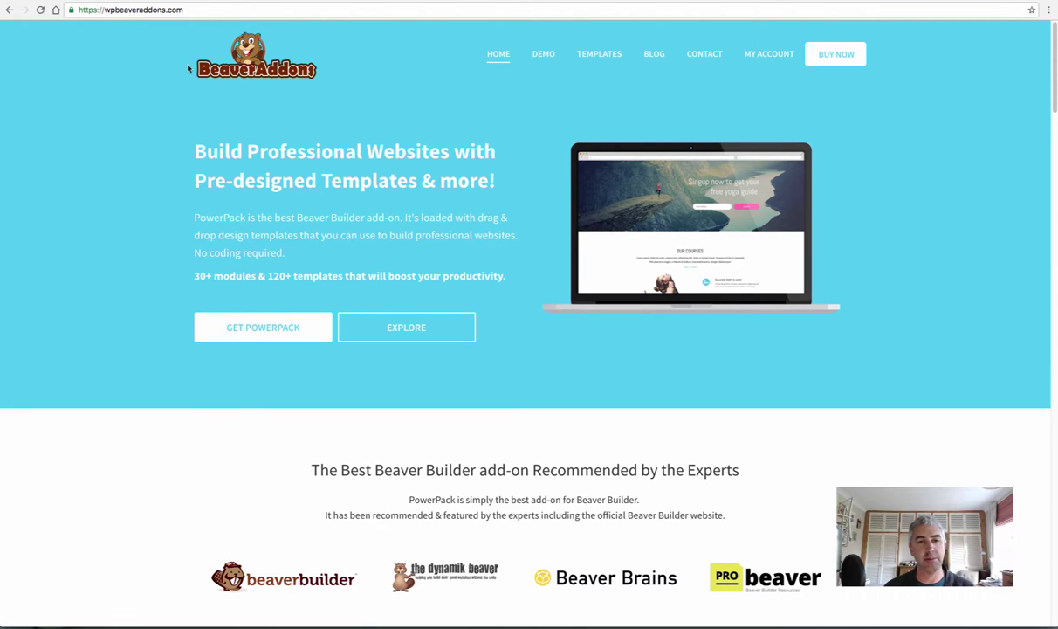
Step: Look over the BeaverAddons, Ultimate Addons, Toolset and Beaver Builder websites, then switch to the development site's WordPress dashboard
{"action": "left_click", "coordinate": [599, 3]}
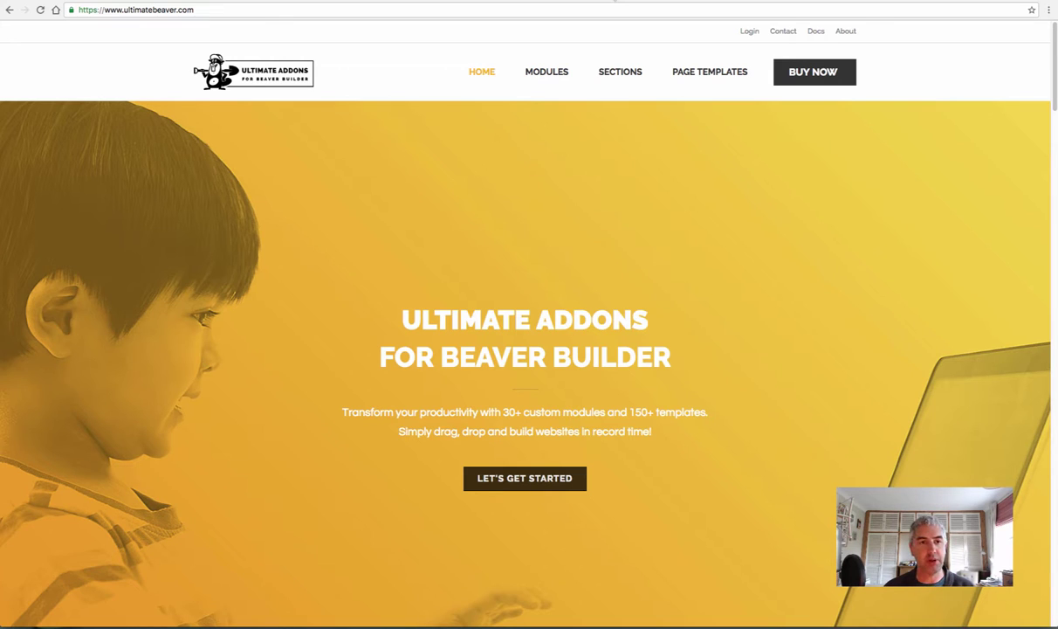
{"action": "left_click", "coordinate": [237, 4]}
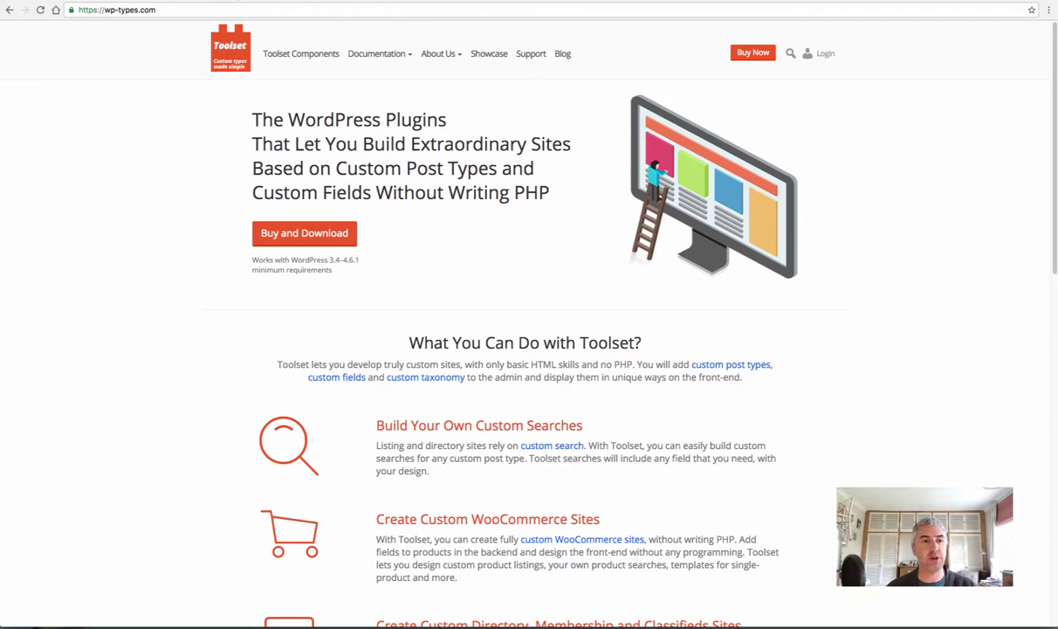
{"action": "left_click", "coordinate": [157, 10]}
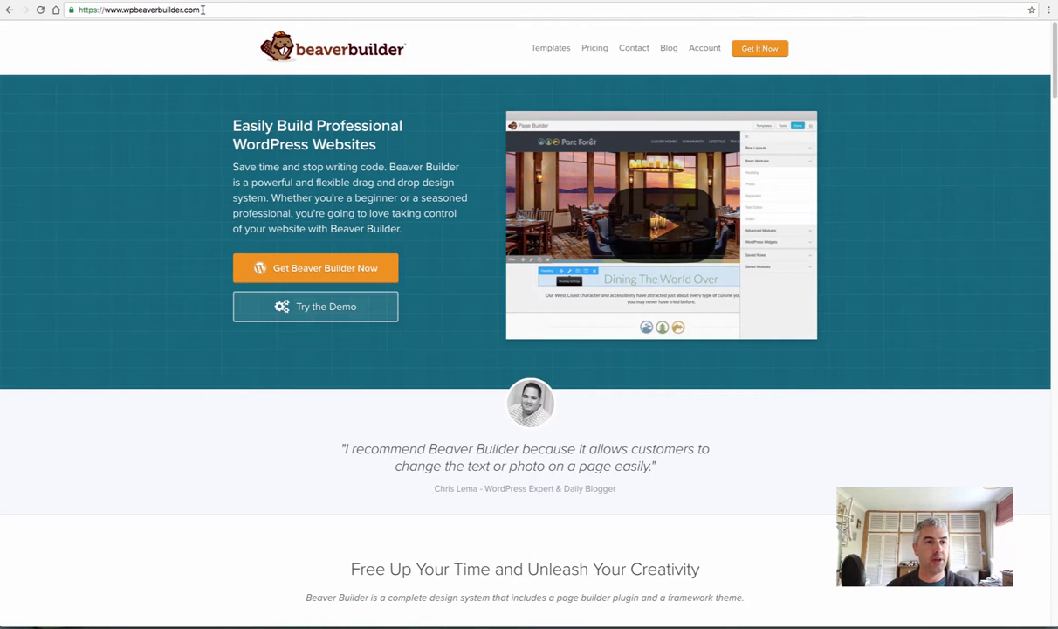
{"action": "left_click", "coordinate": [201, 10]}
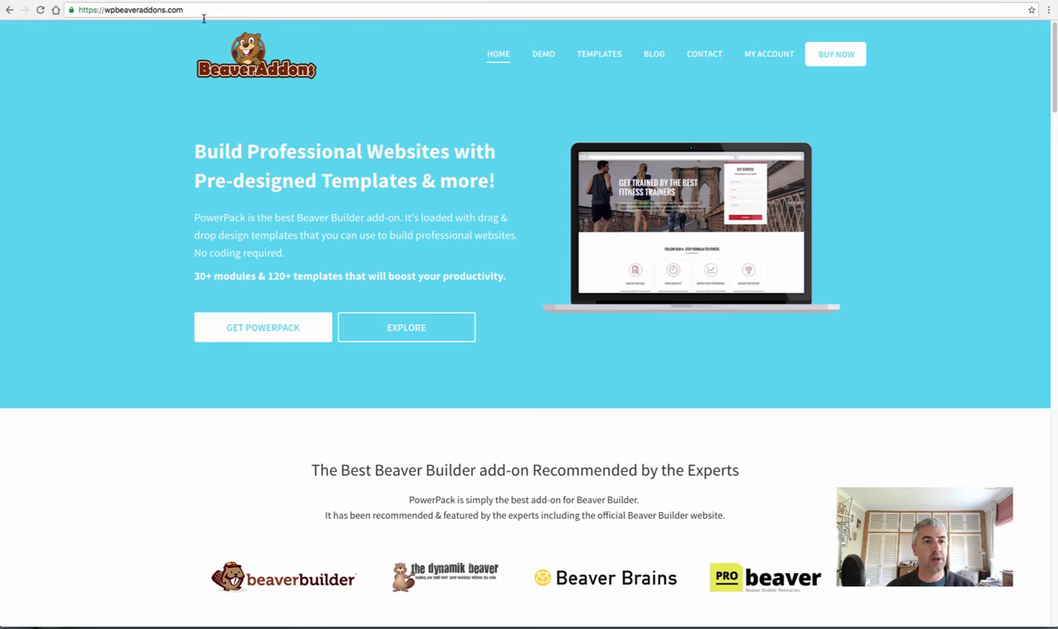
{"action": "left_click", "coordinate": [189, 10]}
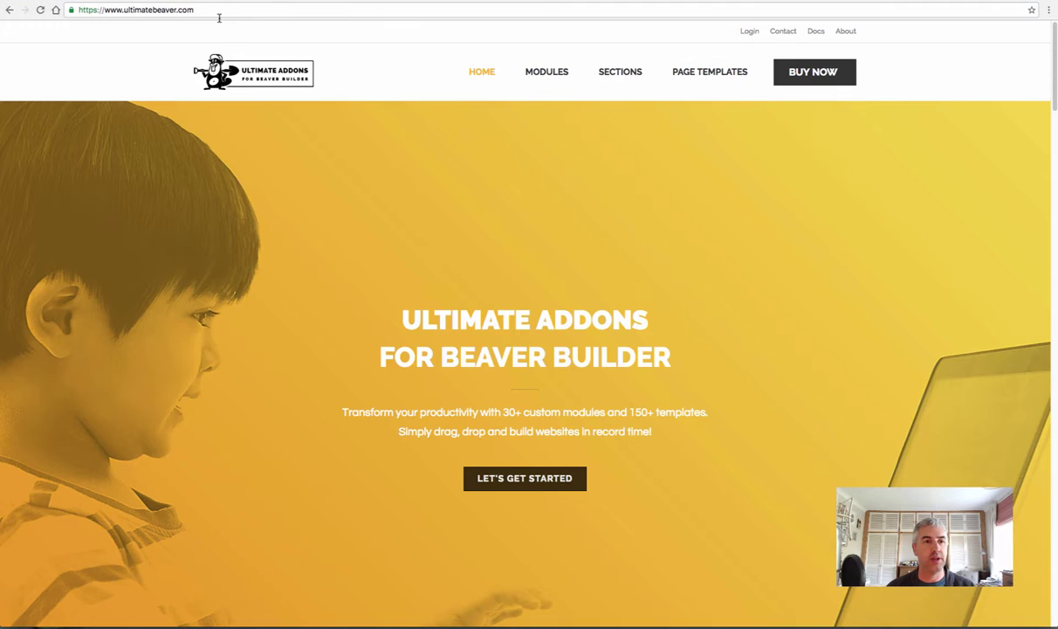
{"action": "left_click", "coordinate": [78, 10]}
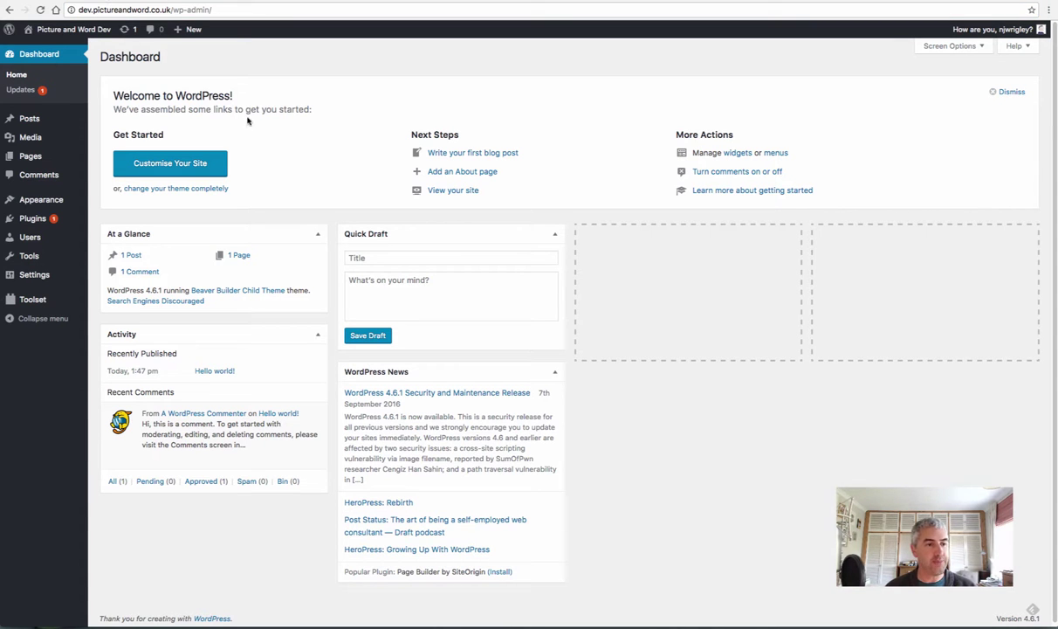
Step: Review the site's page list and the installed Beaver Builder, PowerPack, Toolset Types, Toolset Views and Ultimate Addon plugins
{"action": "left_click", "coordinate": [38, 159]}
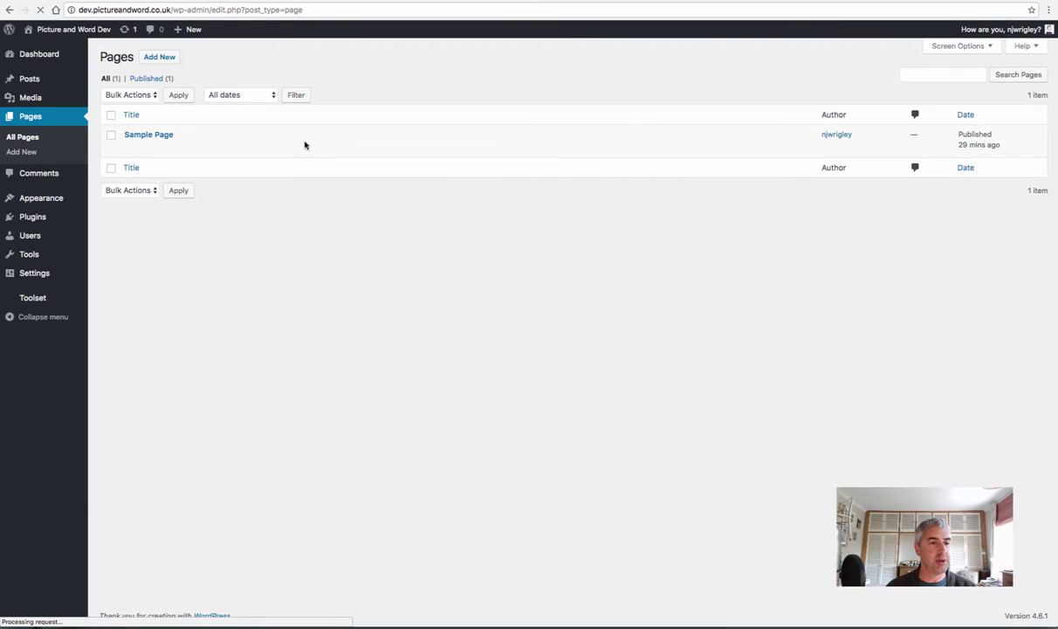
{"action": "left_click", "coordinate": [150, 136]}
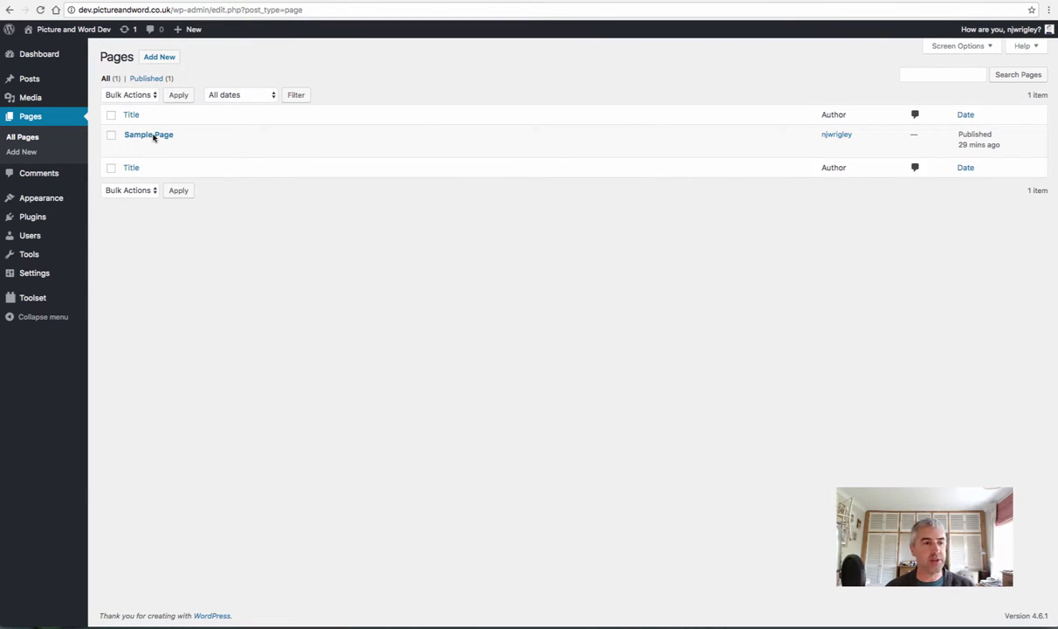
{"action": "left_click", "coordinate": [31, 218]}
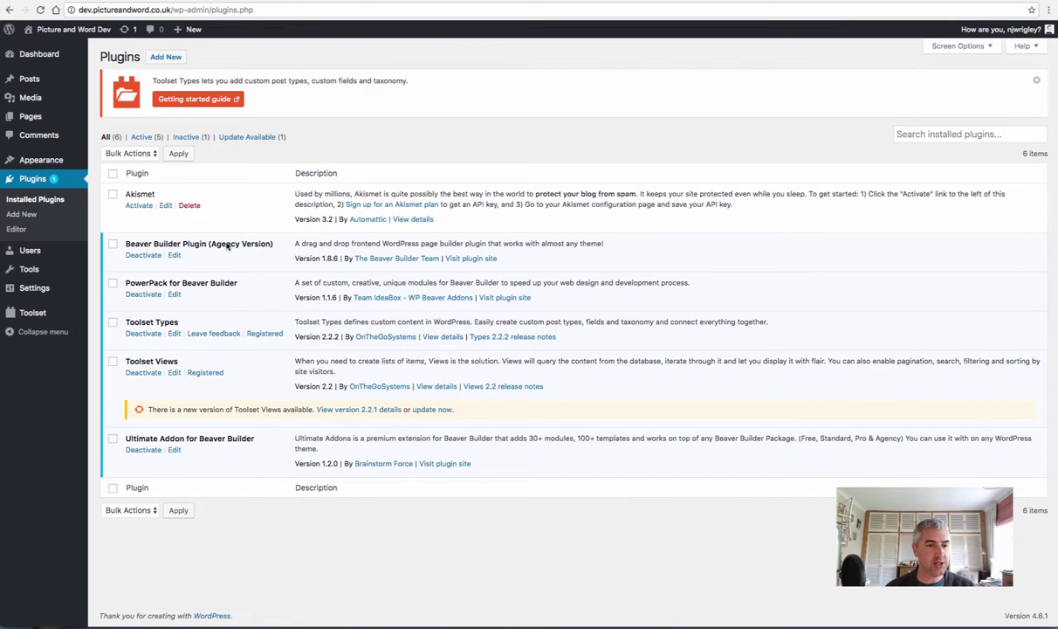
{"action": "left_click", "coordinate": [174, 294]}
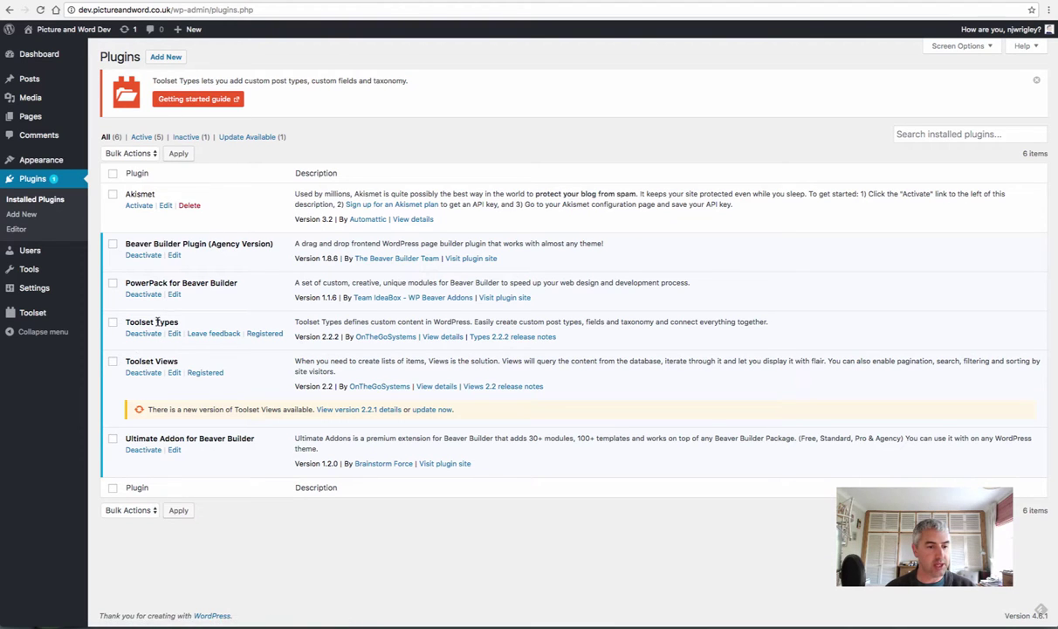
{"action": "left_click_drag", "start_coordinate": [157, 323], "coordinate": [178, 322]}
{"action": "left_click_drag", "start_coordinate": [155, 362], "coordinate": [179, 361]}
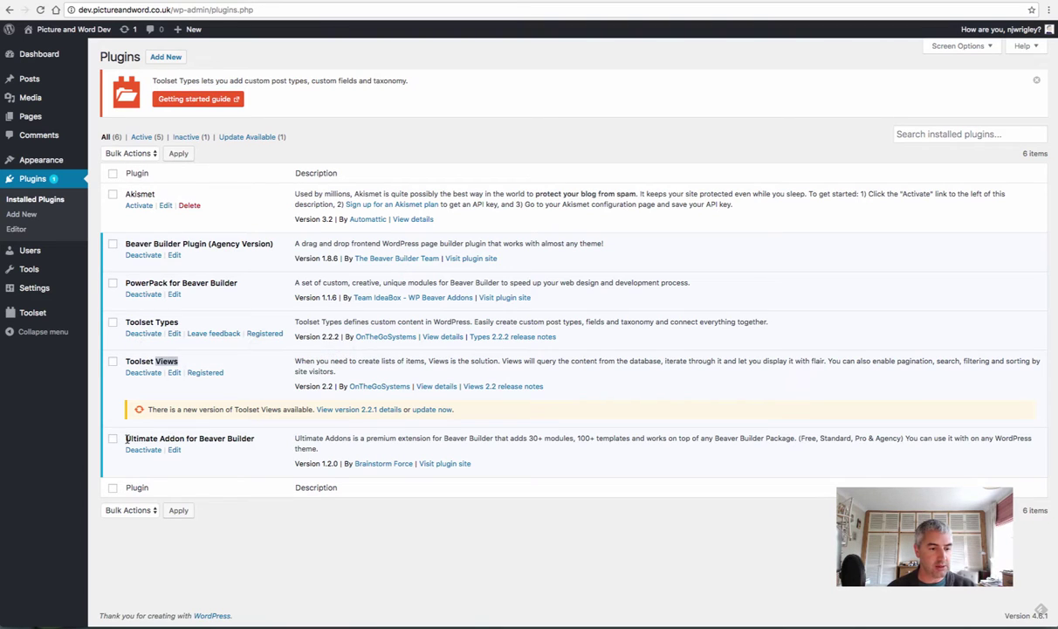
{"action": "left_click_drag", "start_coordinate": [124, 439], "coordinate": [184, 438]}
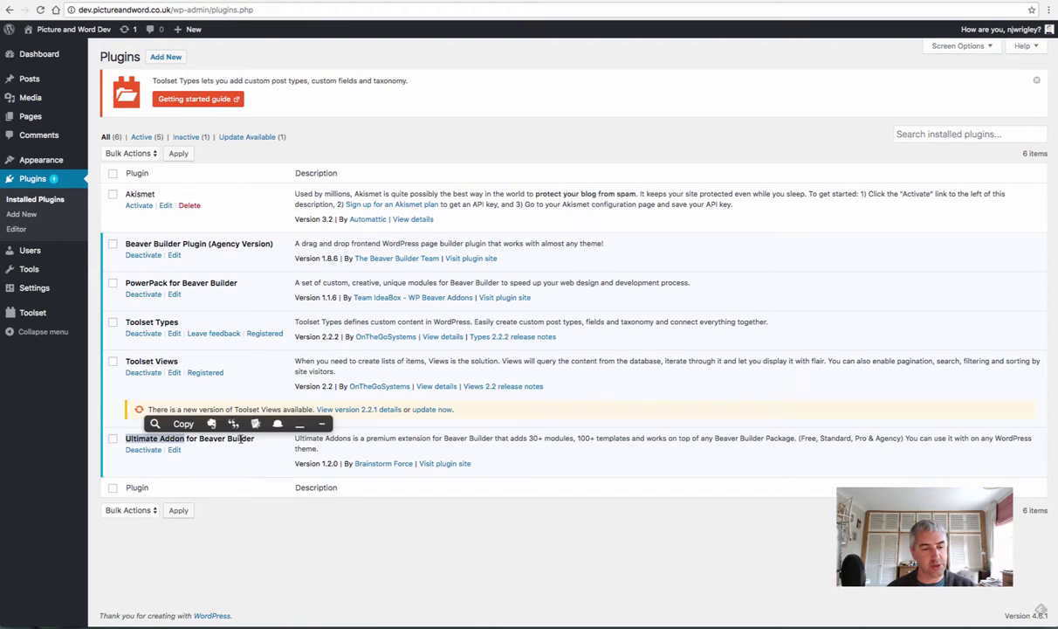
{"action": "left_click_drag", "start_coordinate": [253, 438], "coordinate": [159, 439]}
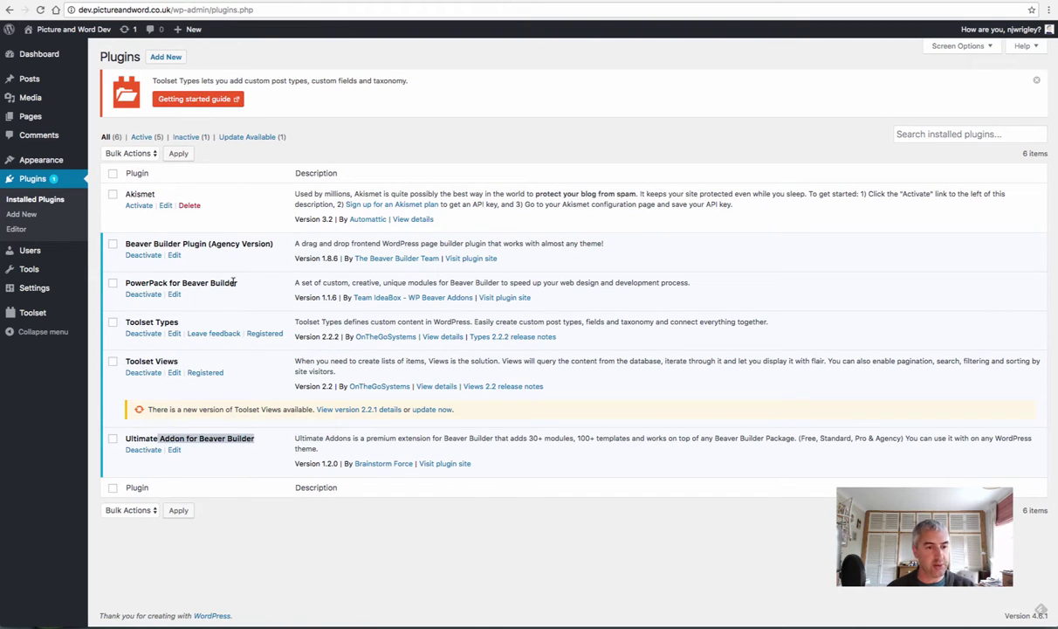
{"action": "left_click_drag", "start_coordinate": [236, 283], "coordinate": [151, 283]}
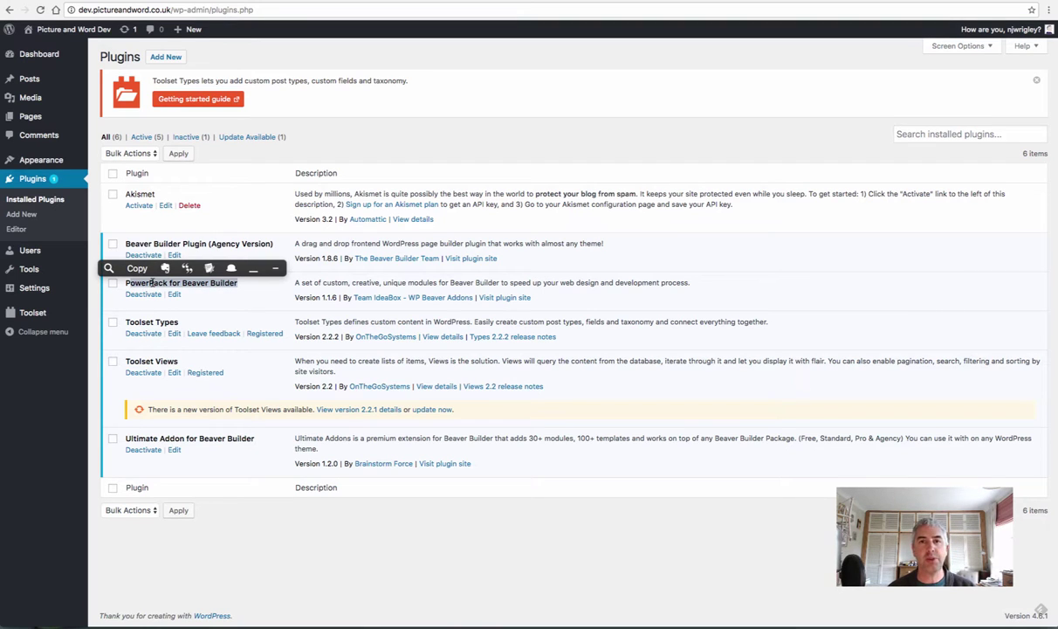
{"action": "left_click", "coordinate": [137, 269]}
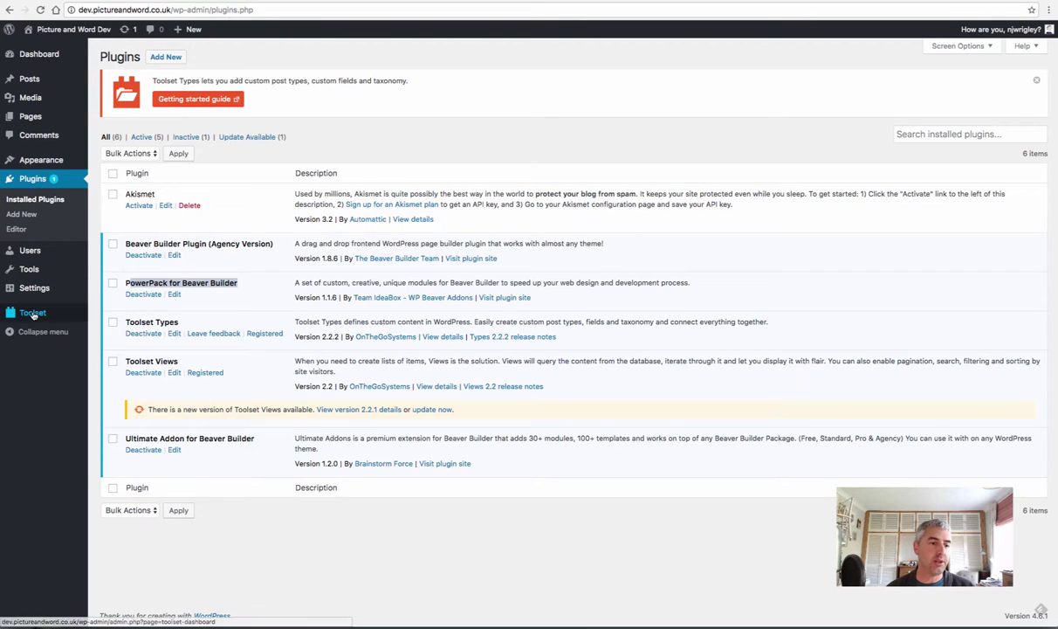
Step: Start a new Toolset post type with plural name Widgets, singular name Widget and slug widget
{"action": "mouse_move", "coordinate": [32, 316]}
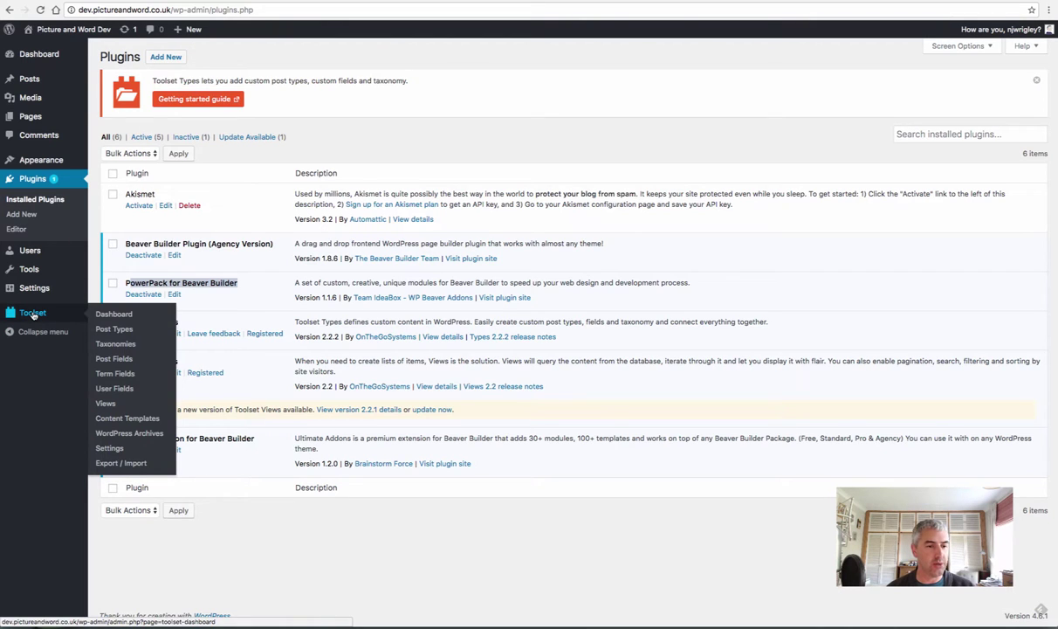
{"action": "left_click", "coordinate": [113, 314]}
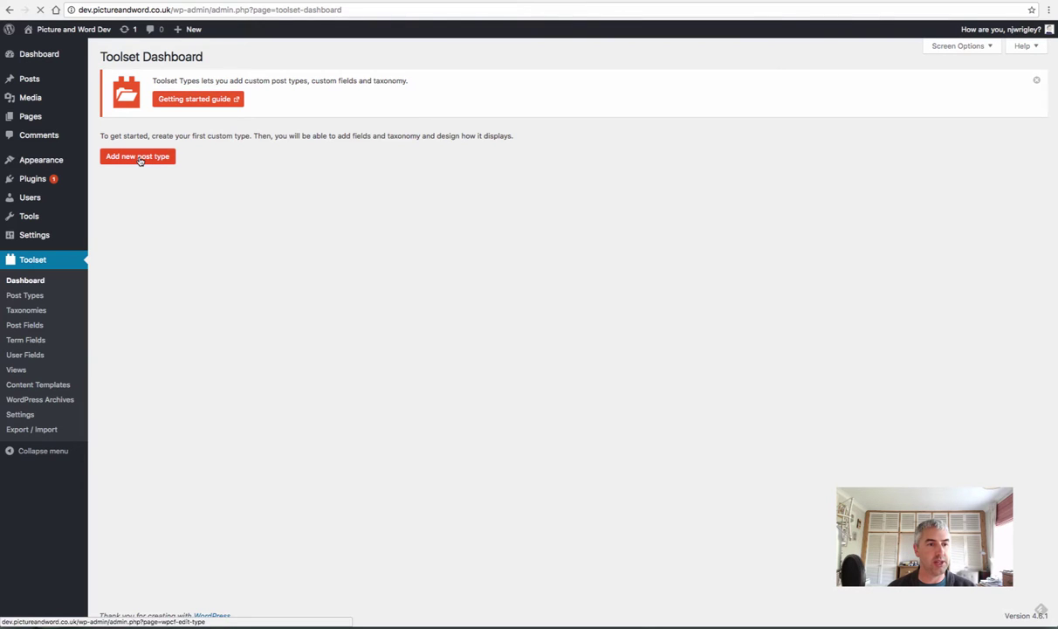
{"action": "left_click", "coordinate": [139, 158]}
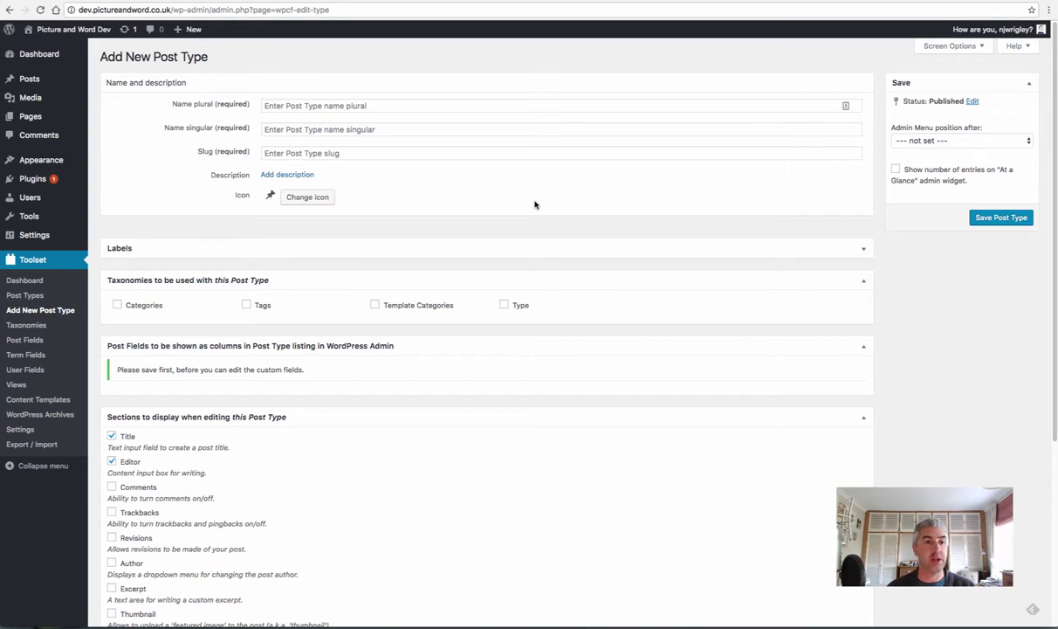
{"action": "left_click", "coordinate": [335, 106]}
{"action": "type", "text": "Widget"}
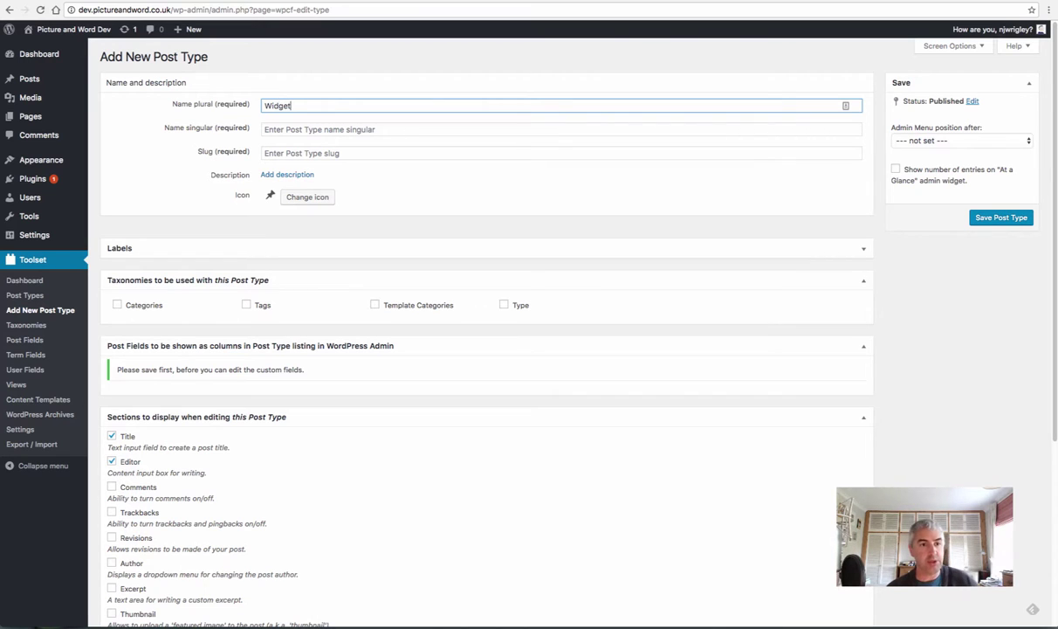
{"action": "type", "text": "s"}
{"action": "left_click", "coordinate": [328, 129]}
{"action": "type", "text": "Widget"}
{"action": "left_click", "coordinate": [378, 153]}
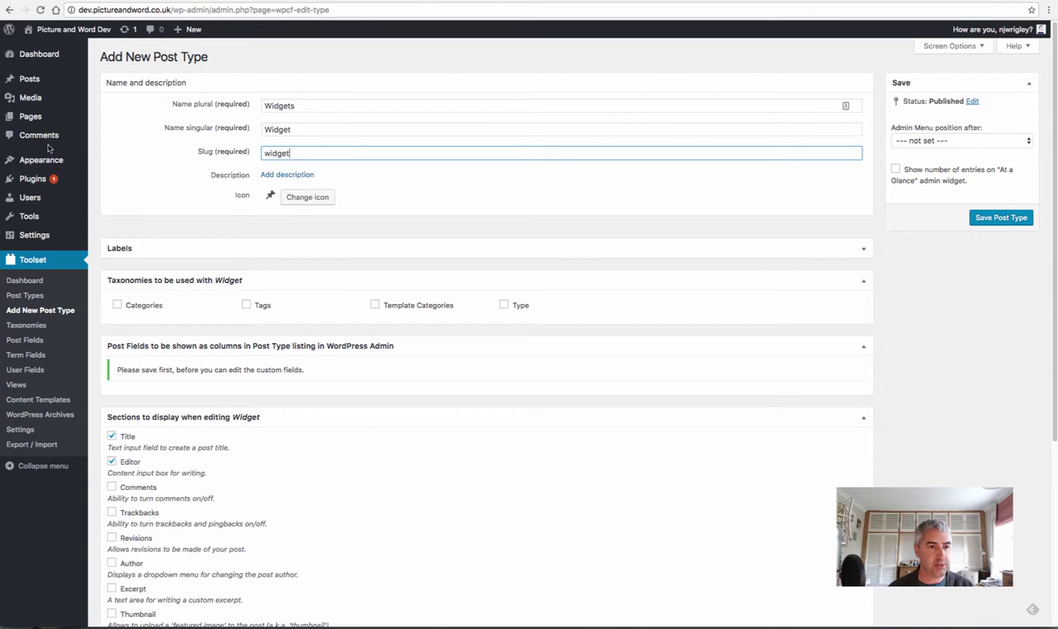
Step: Assign the megaphone icon to the Widgets post type and save the post type
{"action": "left_click", "coordinate": [307, 196]}
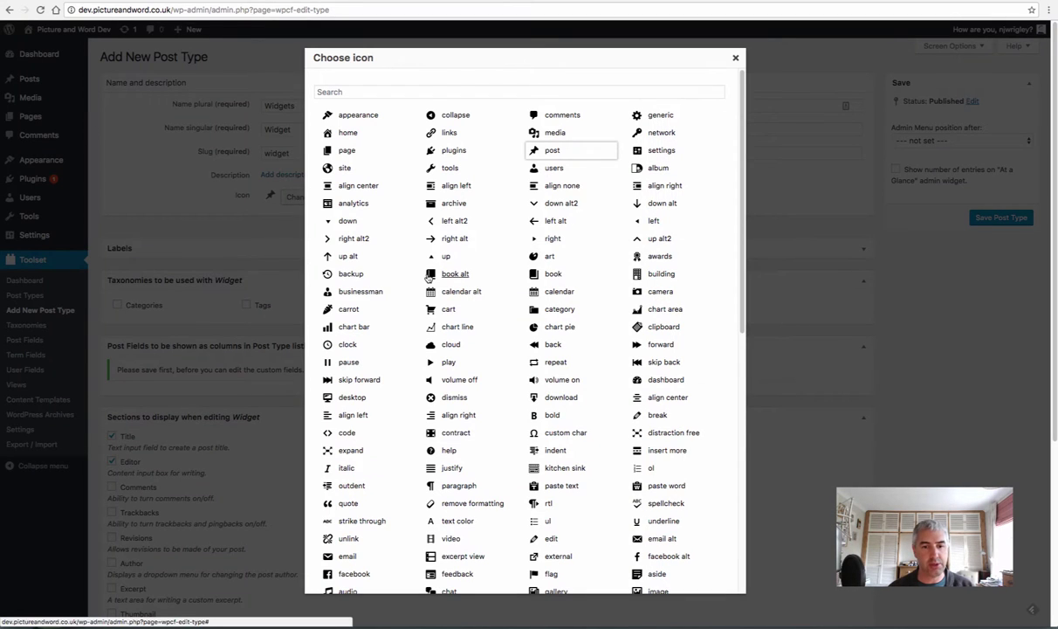
{"action": "scroll", "coordinate": [576, 314], "scroll_direction": "down", "scroll_amount": 5}
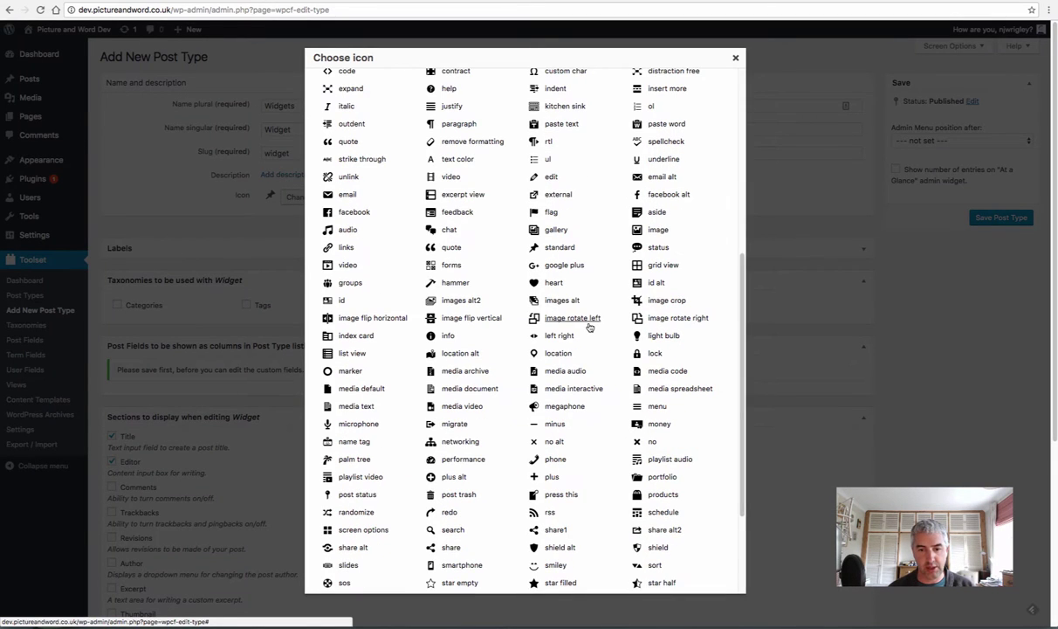
{"action": "left_click", "coordinate": [565, 406]}
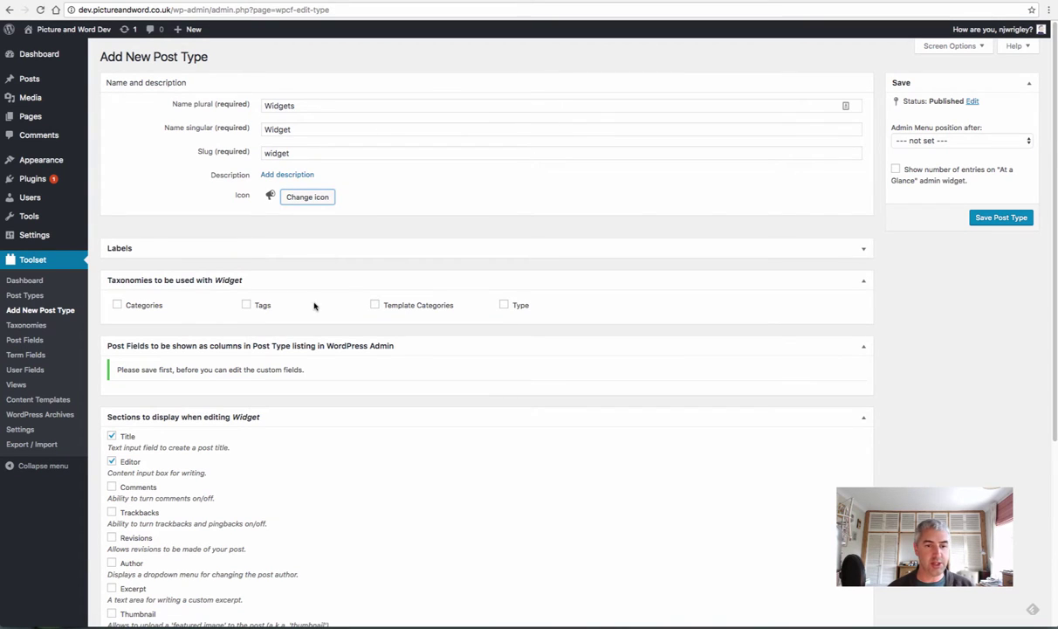
{"action": "scroll", "coordinate": [580, 302], "scroll_direction": "down", "scroll_amount": 3}
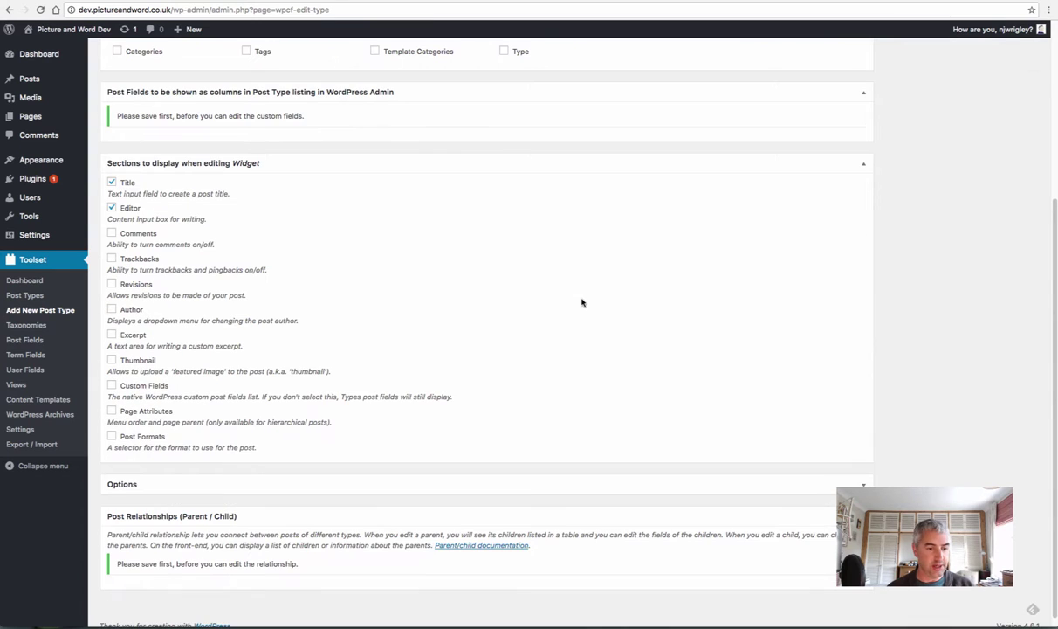
{"action": "scroll", "coordinate": [583, 302], "scroll_direction": "up", "scroll_amount": 3}
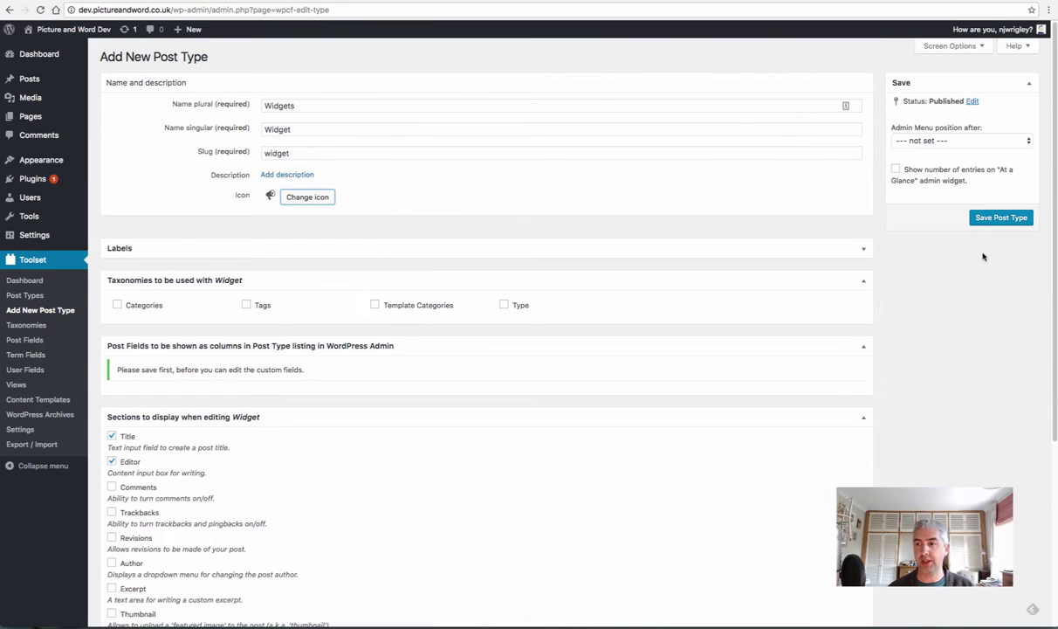
{"action": "left_click", "coordinate": [1006, 218]}
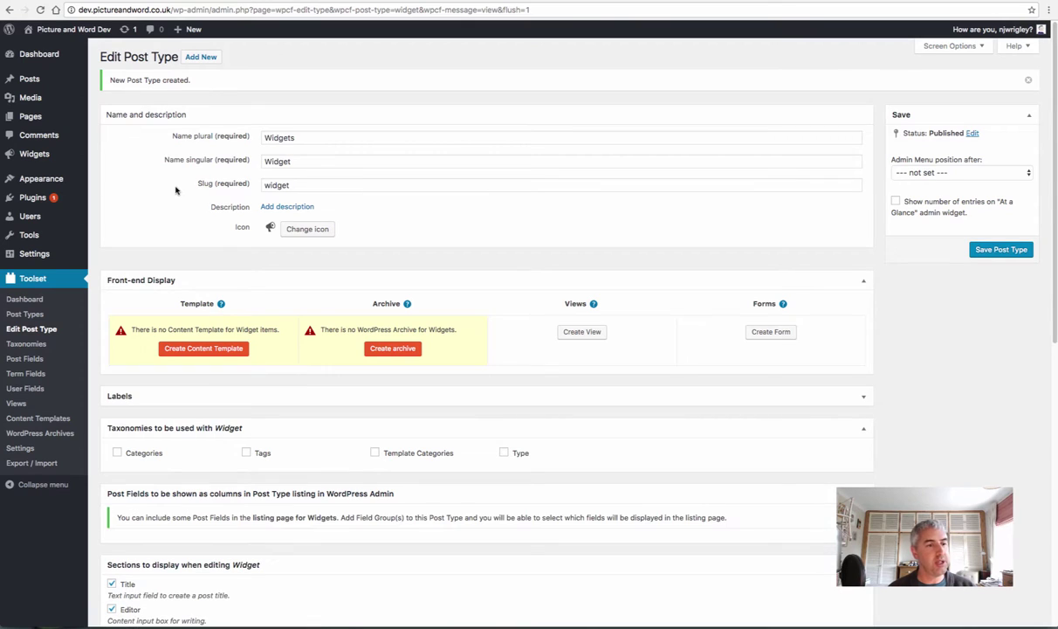
Step: Open the editor for a new Widget item to examine its default fields
{"action": "left_click", "coordinate": [35, 155]}
{"action": "mouse_move", "coordinate": [33, 157]}
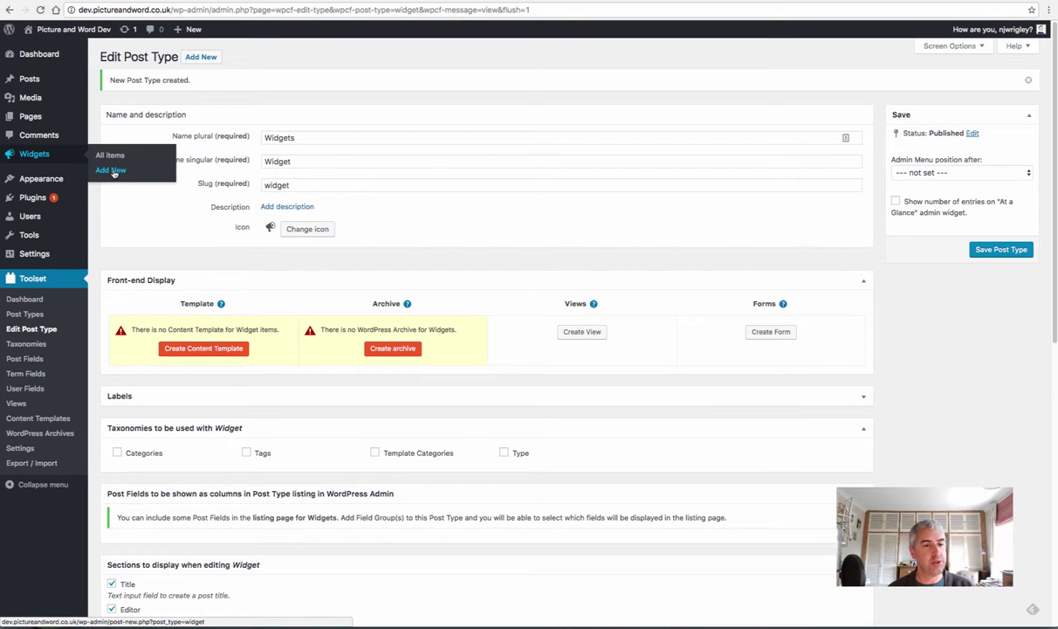
{"action": "left_click", "coordinate": [110, 170]}
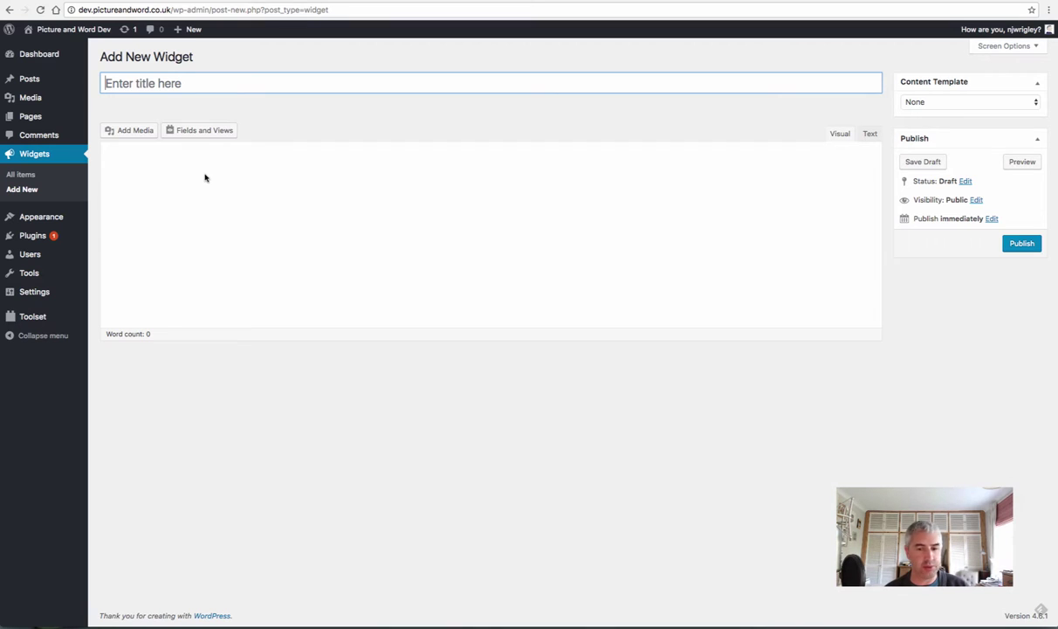
Step: Start a new Toolset post field group and name it Widget Field Group
{"action": "mouse_move", "coordinate": [31, 320]}
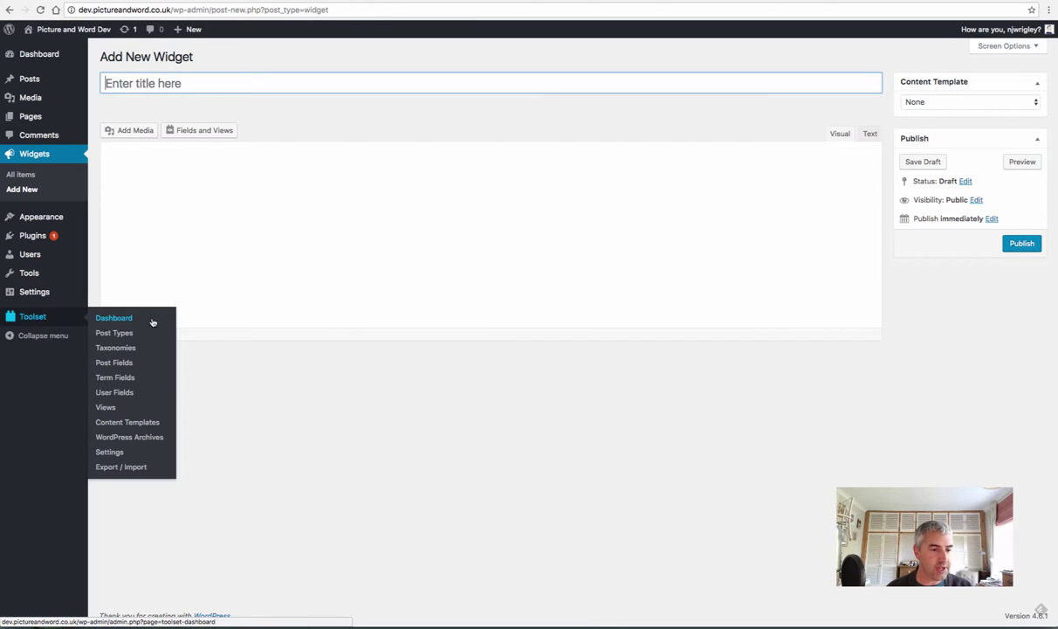
{"action": "left_click", "coordinate": [120, 367]}
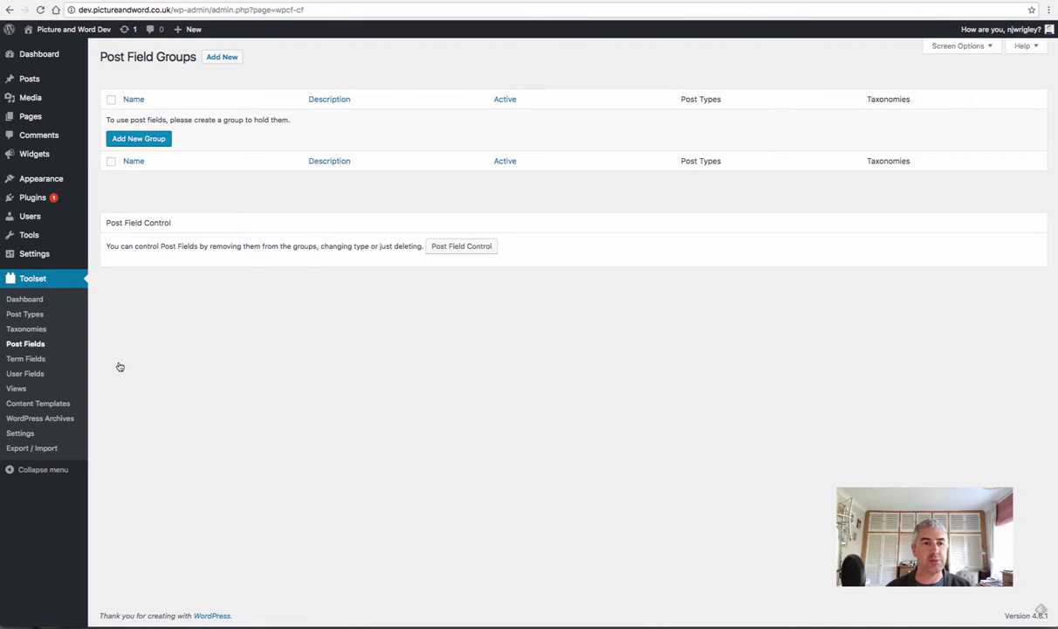
{"action": "left_click", "coordinate": [150, 143]}
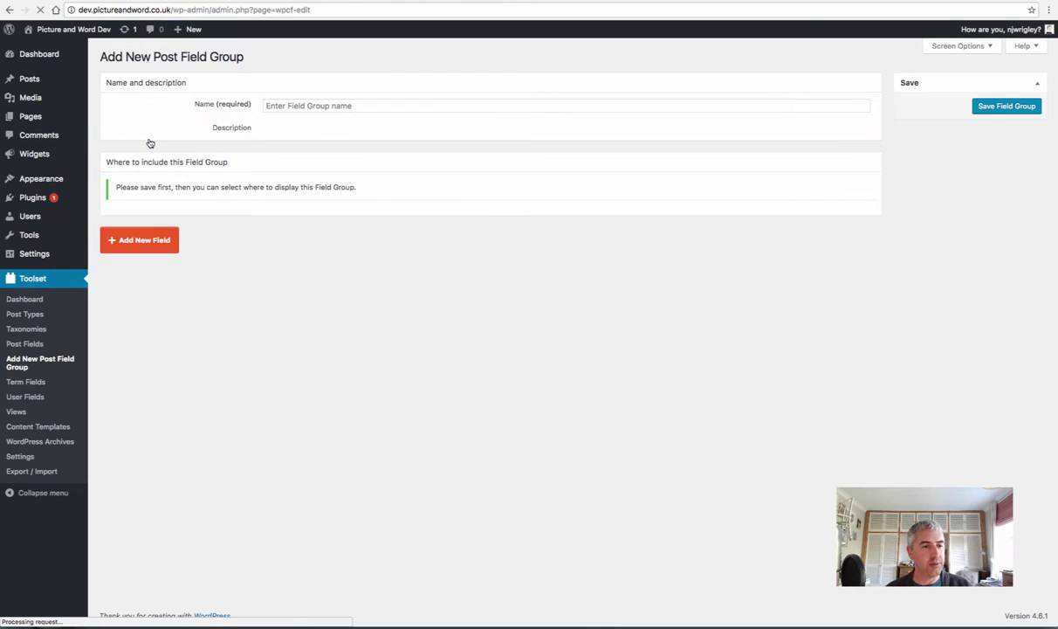
{"action": "left_click", "coordinate": [347, 106]}
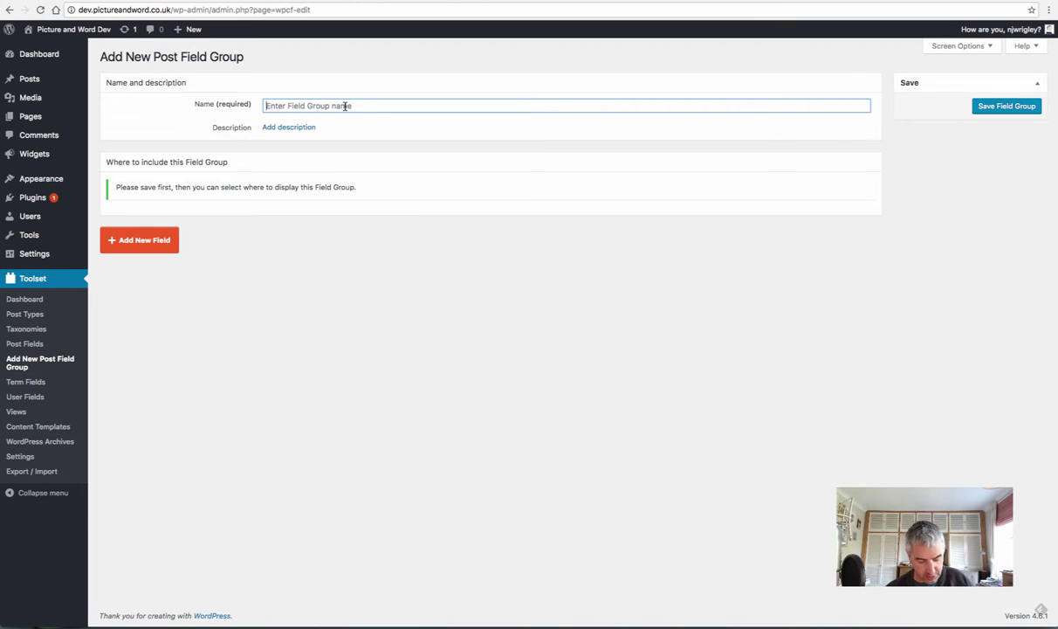
{"action": "type", "text": "Widg"}
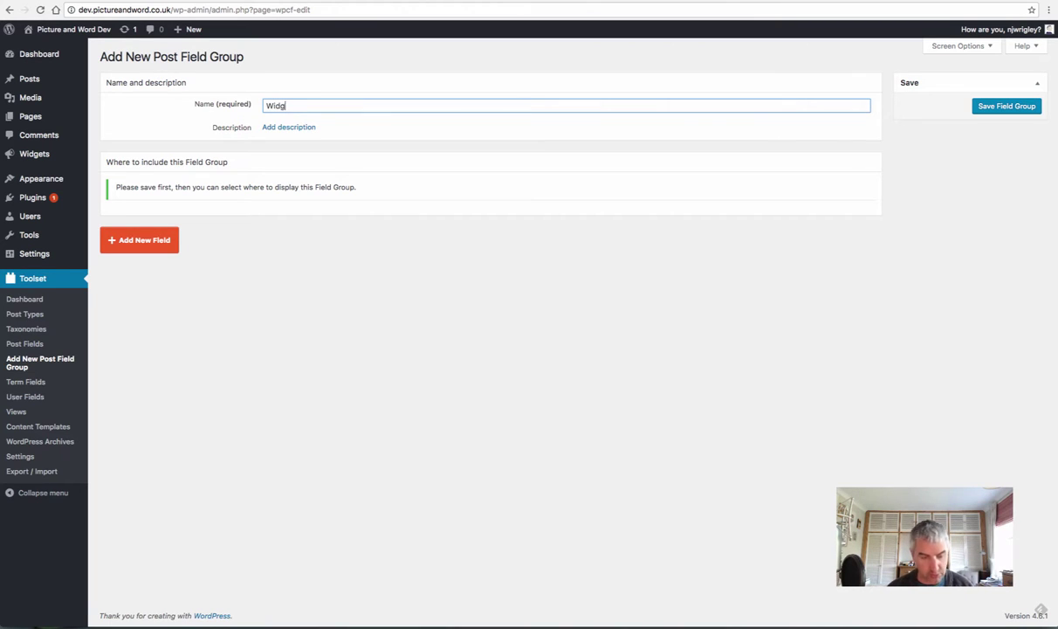
{"action": "type", "text": "et Field"}
{"action": "key", "text": "BackSpace"}
{"action": "key", "text": "BackSpace"}
{"action": "key", "text": "BackSpace"}
{"action": "key", "text": "BackSpace"}
{"action": "type", "text": "ield "}
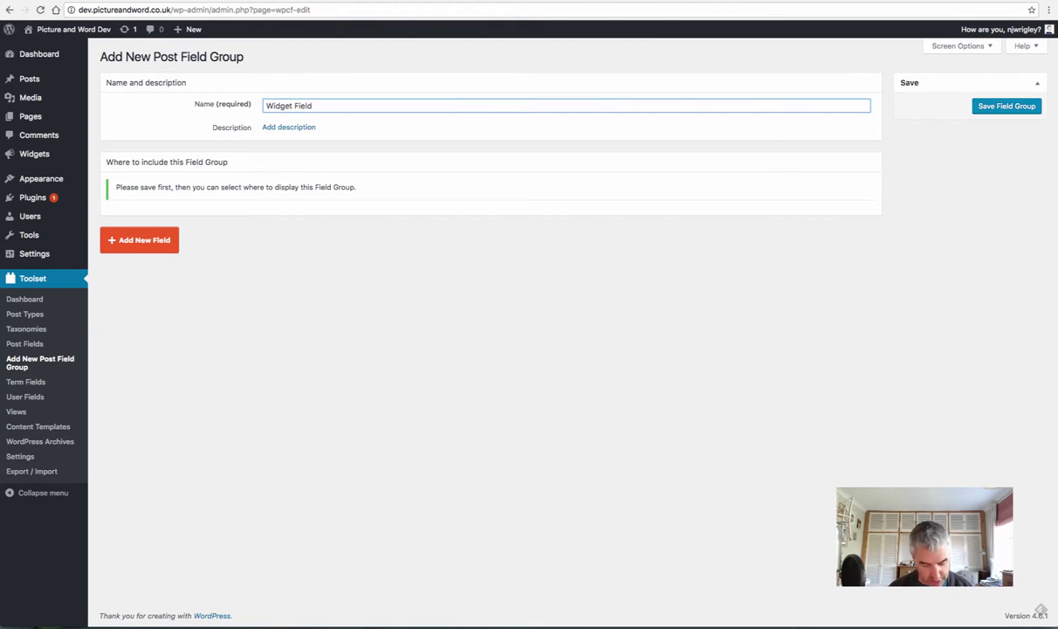
{"action": "type", "text": "Group"}
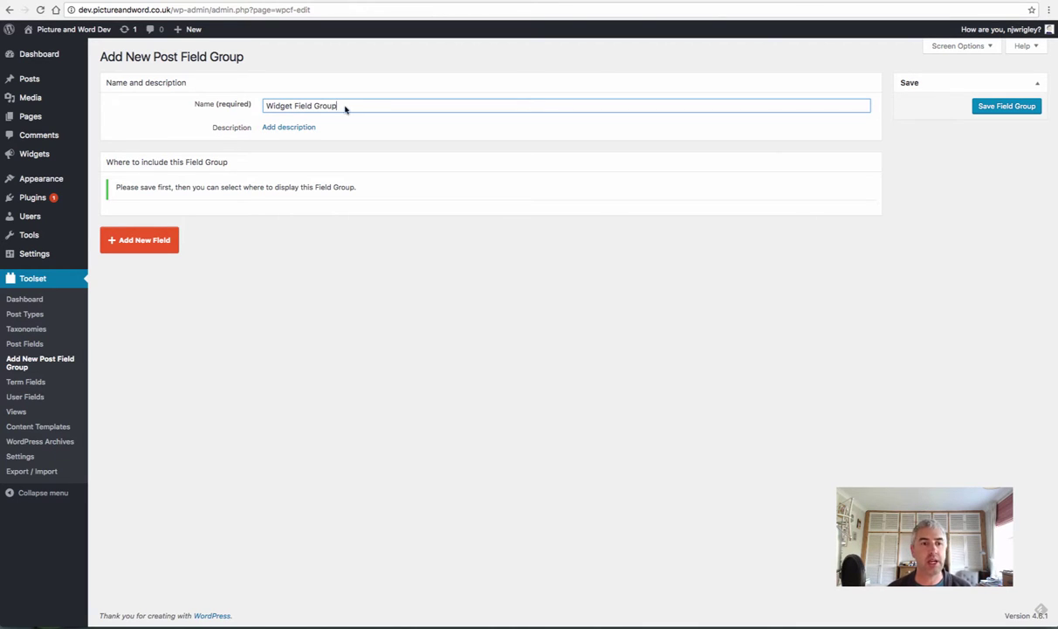
Step: Add a Single line field named Widget name with slug widget-name to the field group
{"action": "left_click", "coordinate": [150, 244]}
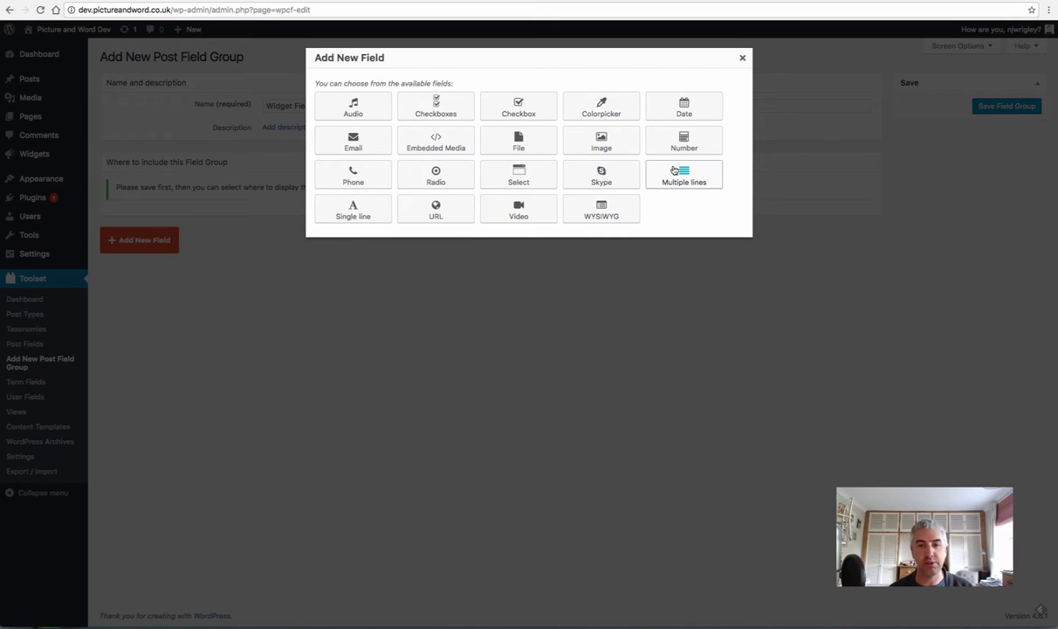
{"action": "left_click", "coordinate": [365, 211]}
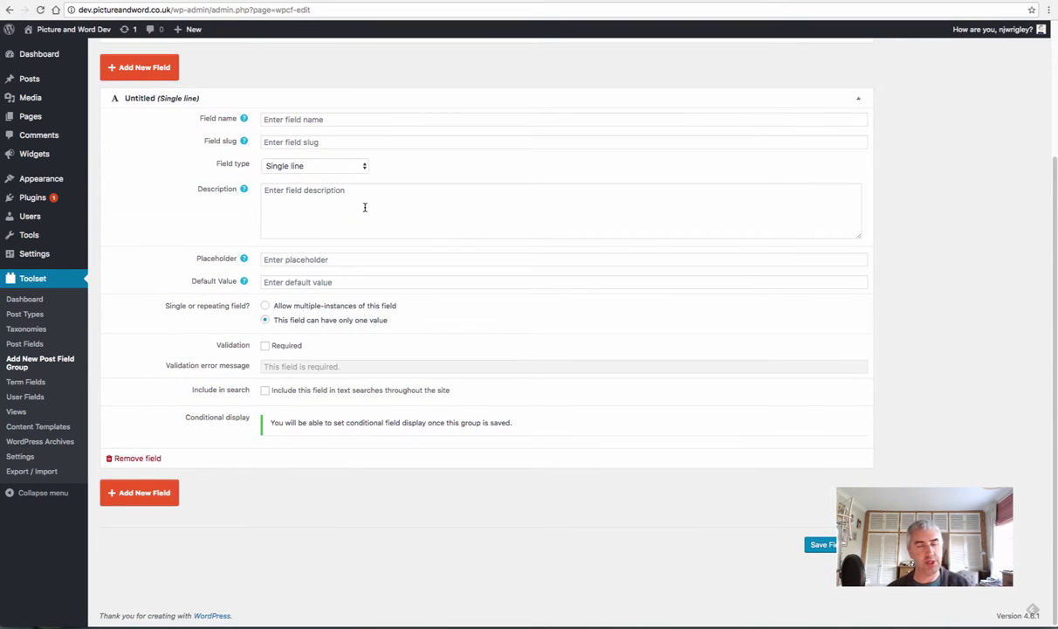
{"action": "left_click", "coordinate": [330, 120]}
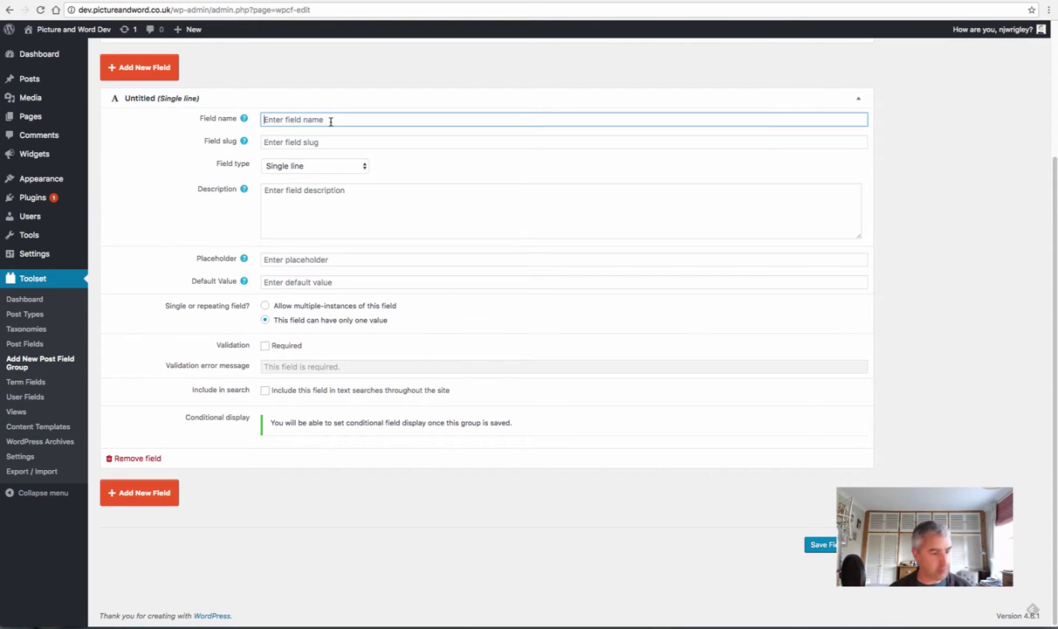
{"action": "type", "text": "Wid"}
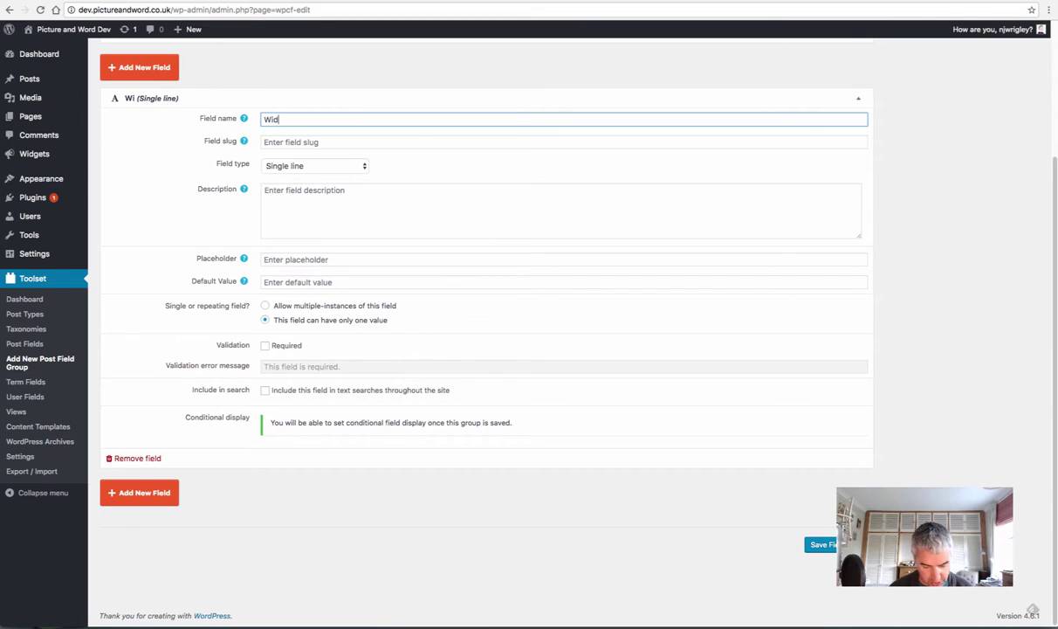
{"action": "type", "text": "get name"}
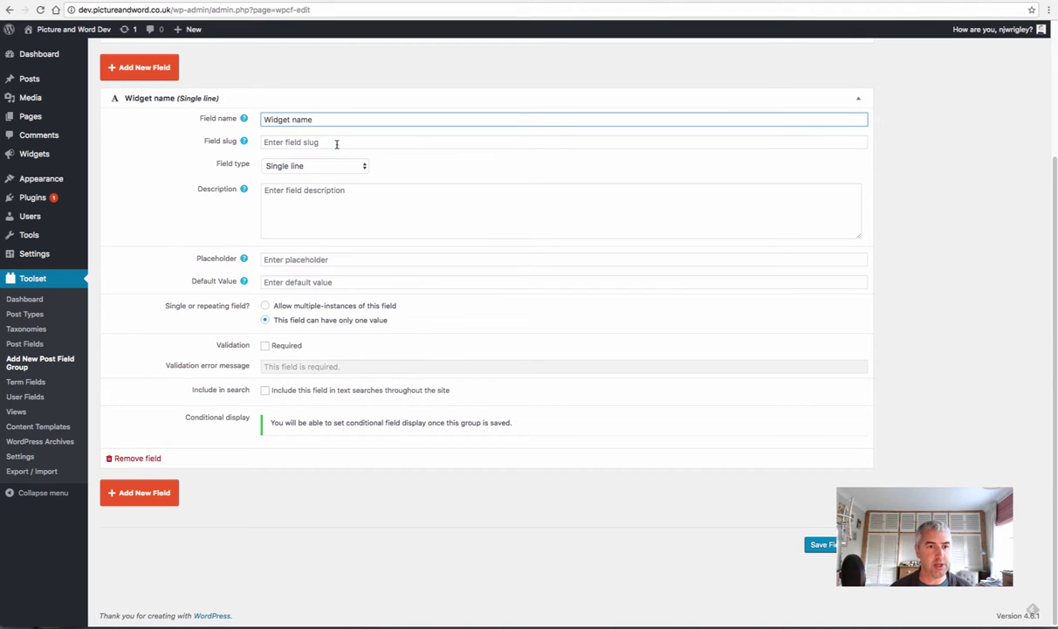
{"action": "left_click", "coordinate": [341, 142]}
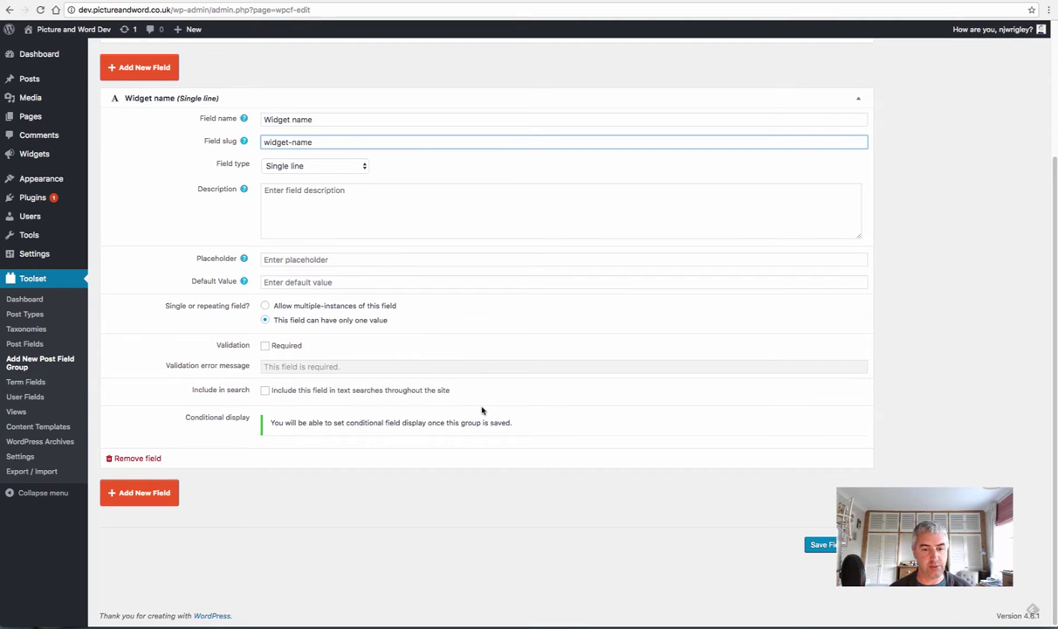
{"action": "left_click", "coordinate": [357, 191]}
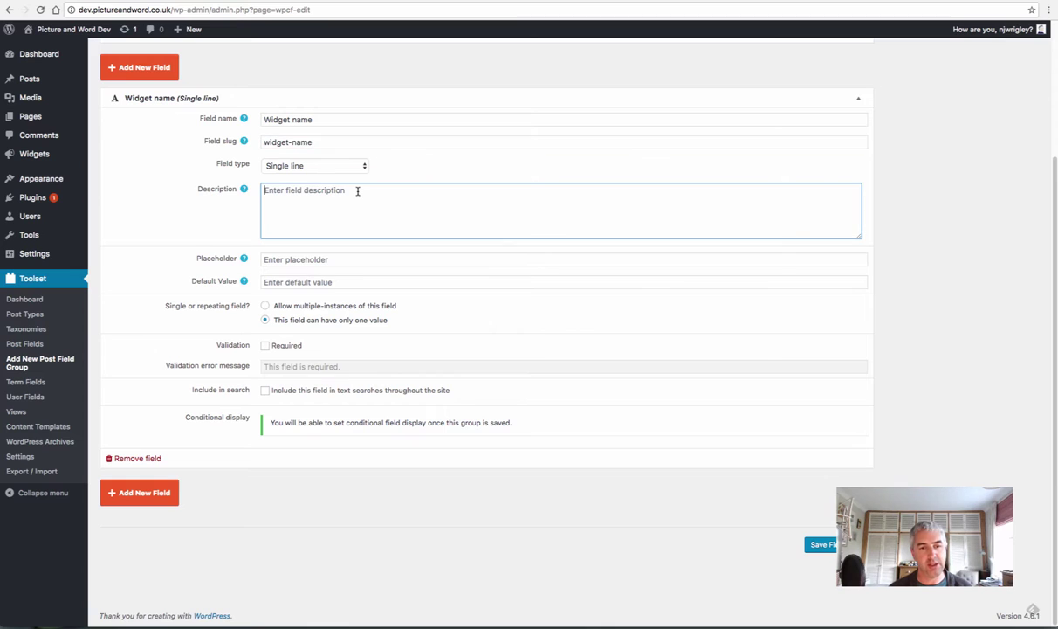
{"action": "left_click", "coordinate": [334, 260]}
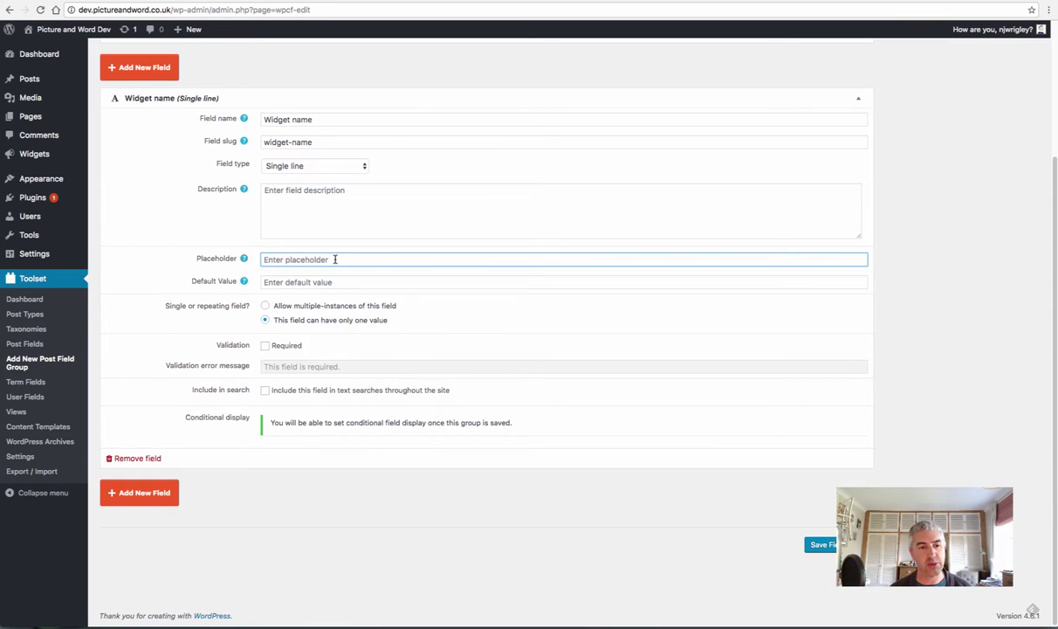
{"action": "left_click", "coordinate": [340, 282]}
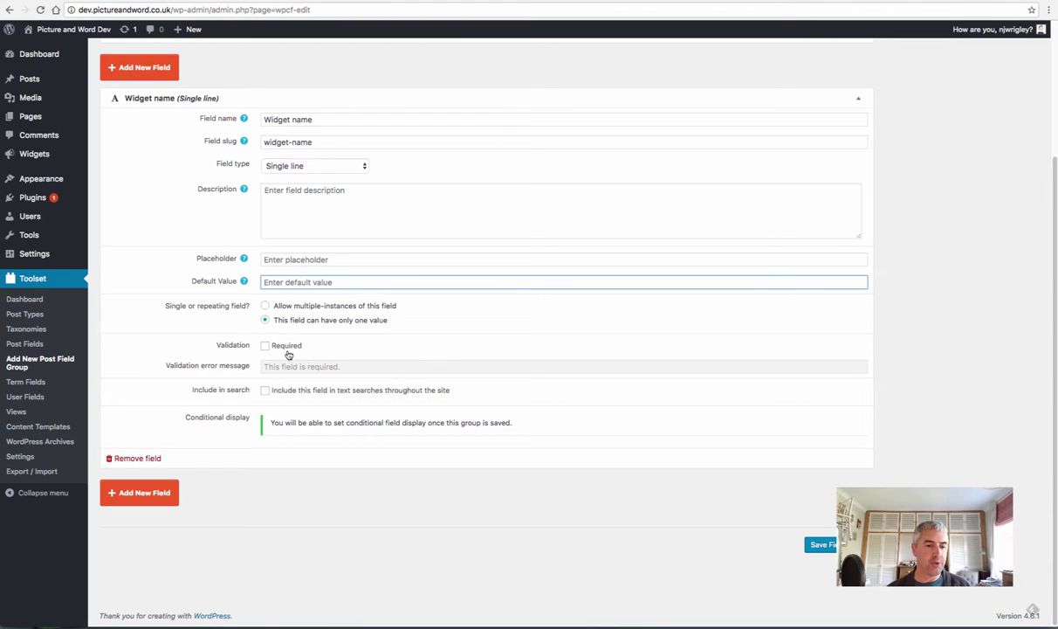
Step: Add a Number field named Widget number with slug widget-number to the field group
{"action": "left_click", "coordinate": [166, 481]}
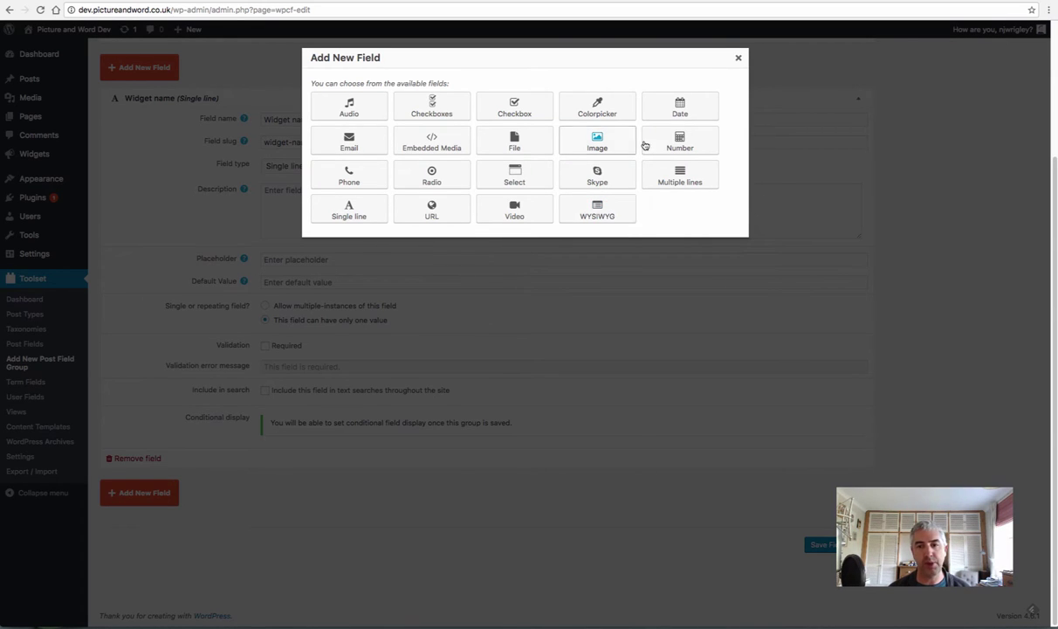
{"action": "left_click", "coordinate": [682, 147]}
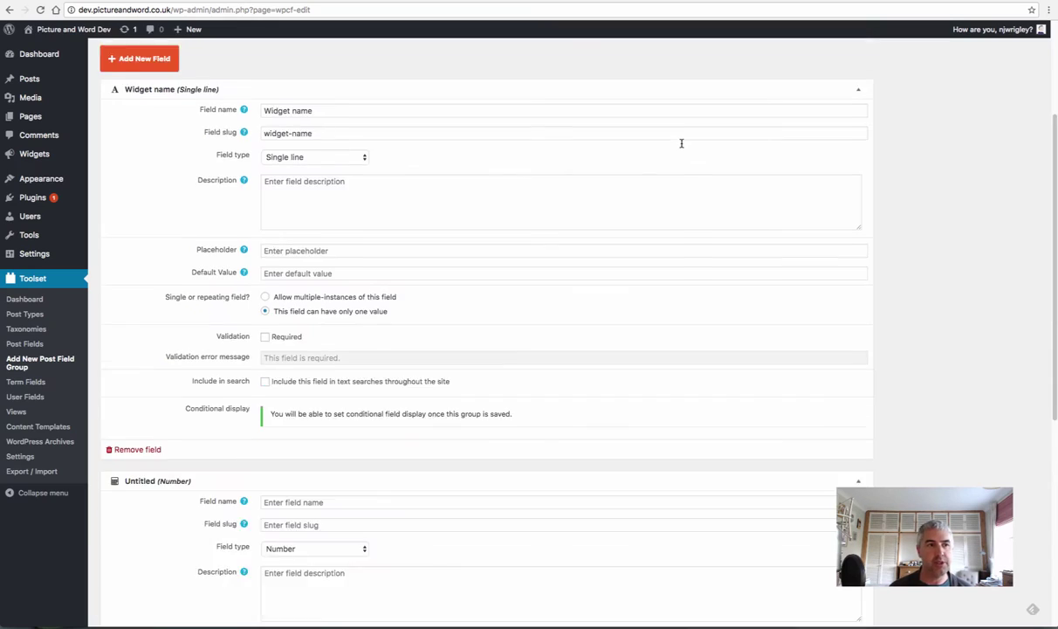
{"action": "left_click", "coordinate": [318, 102]}
{"action": "type", "text": "Wid"}
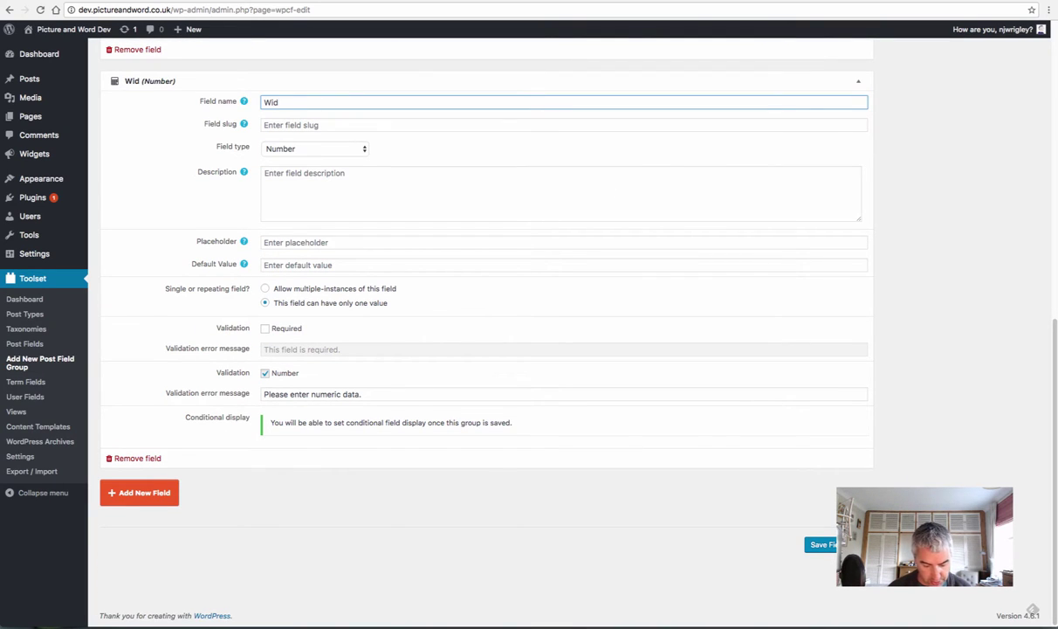
{"action": "type", "text": "get number"}
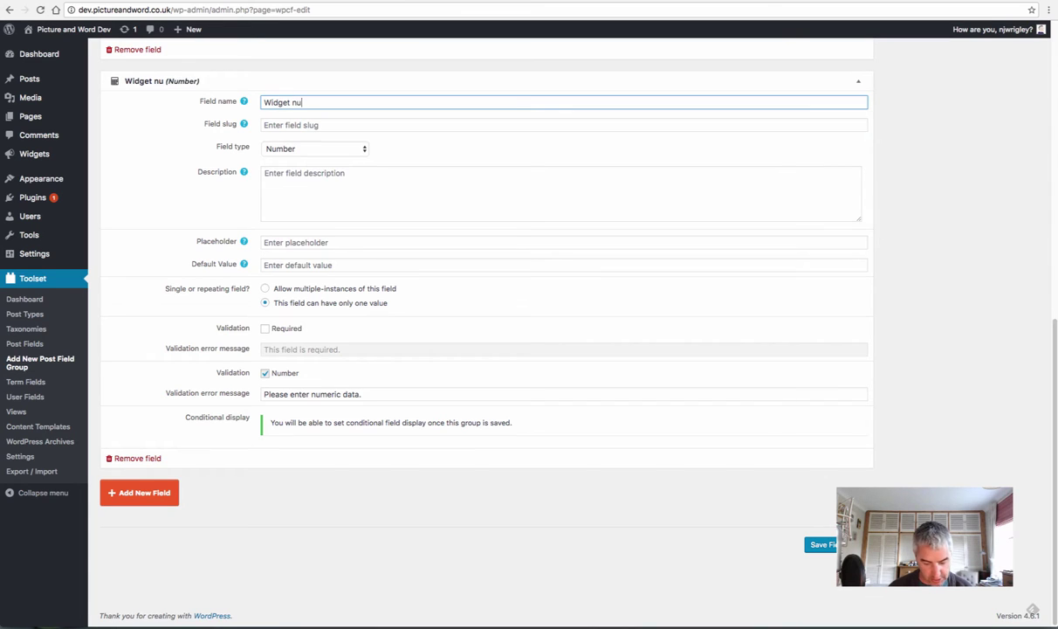
{"action": "left_click", "coordinate": [332, 124]}
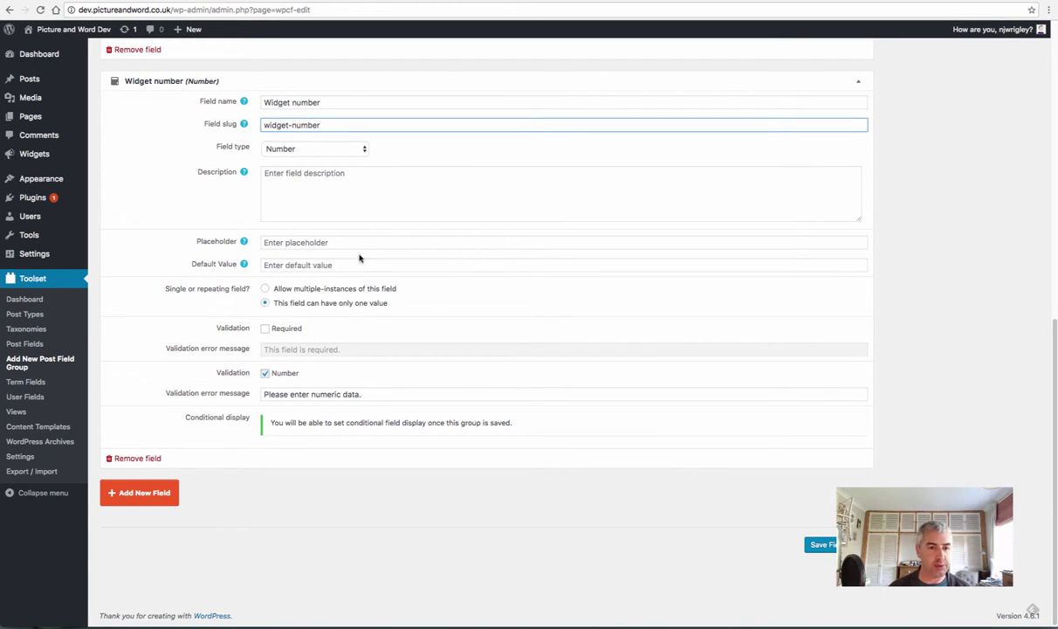
Step: Add an Image field named Widget image with slug widget-image to the field group
{"action": "left_click", "coordinate": [165, 493]}
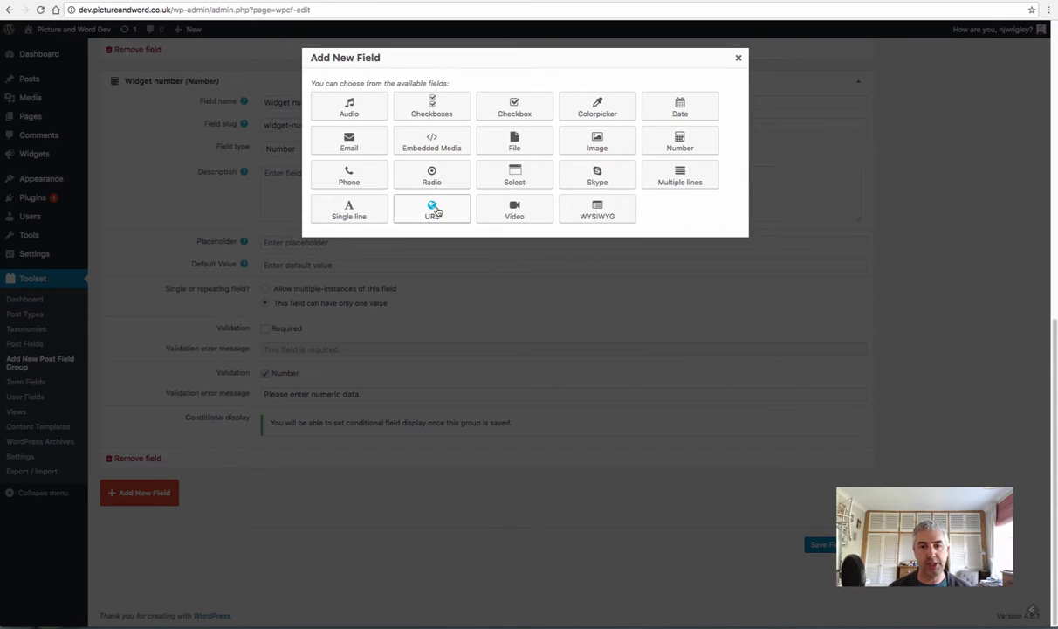
{"action": "left_click", "coordinate": [587, 143]}
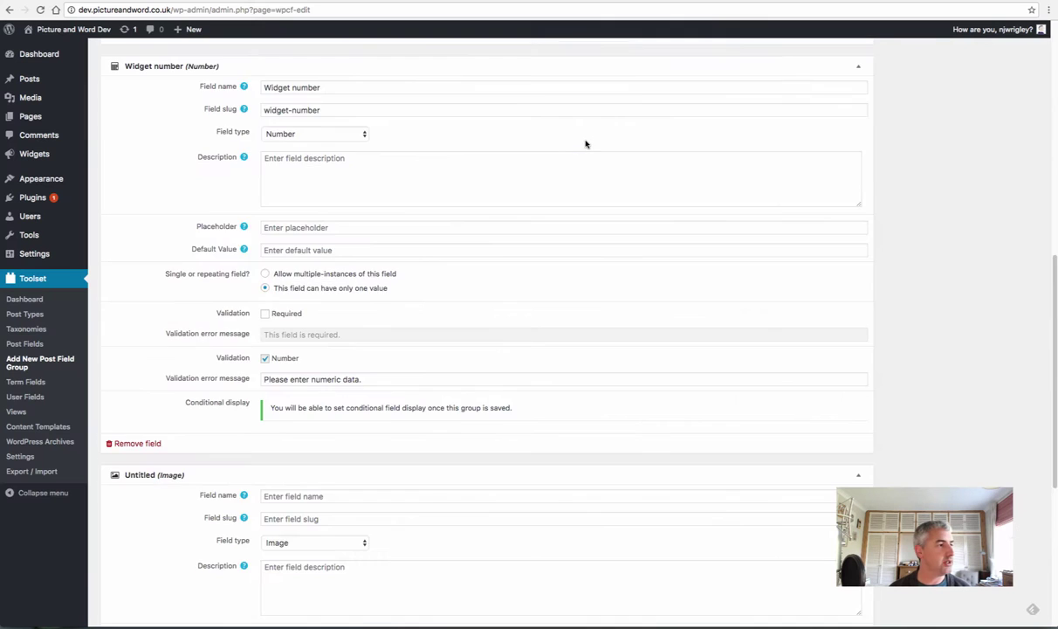
{"action": "scroll", "coordinate": [586, 144], "scroll_direction": "down", "scroll_amount": 8}
{"action": "left_click", "coordinate": [342, 147]}
{"action": "type", "text": "Widget "}
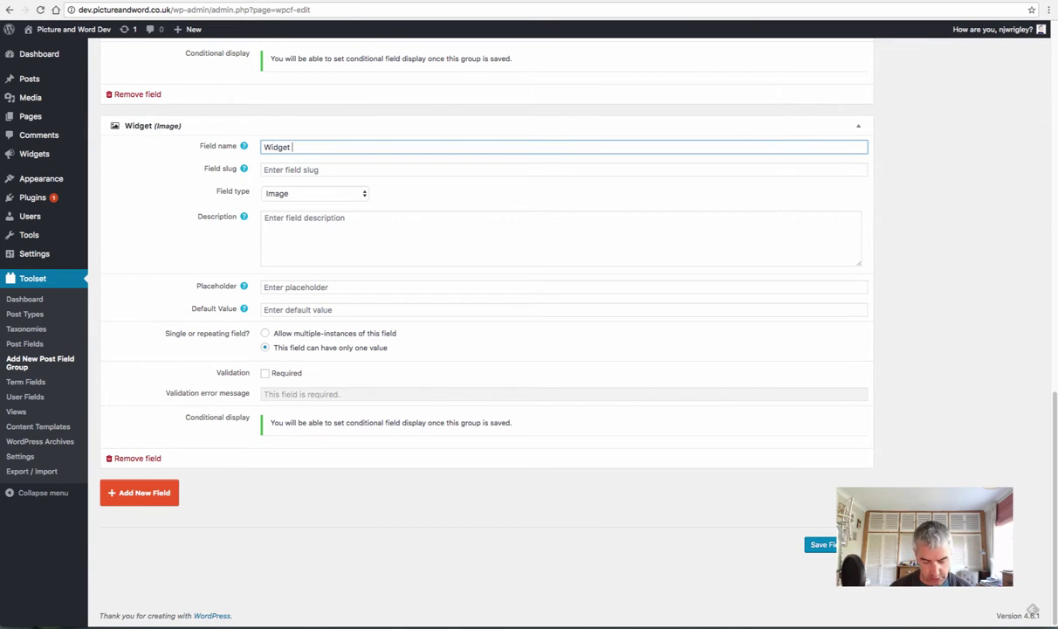
{"action": "type", "text": "image"}
{"action": "left_click", "coordinate": [387, 171]}
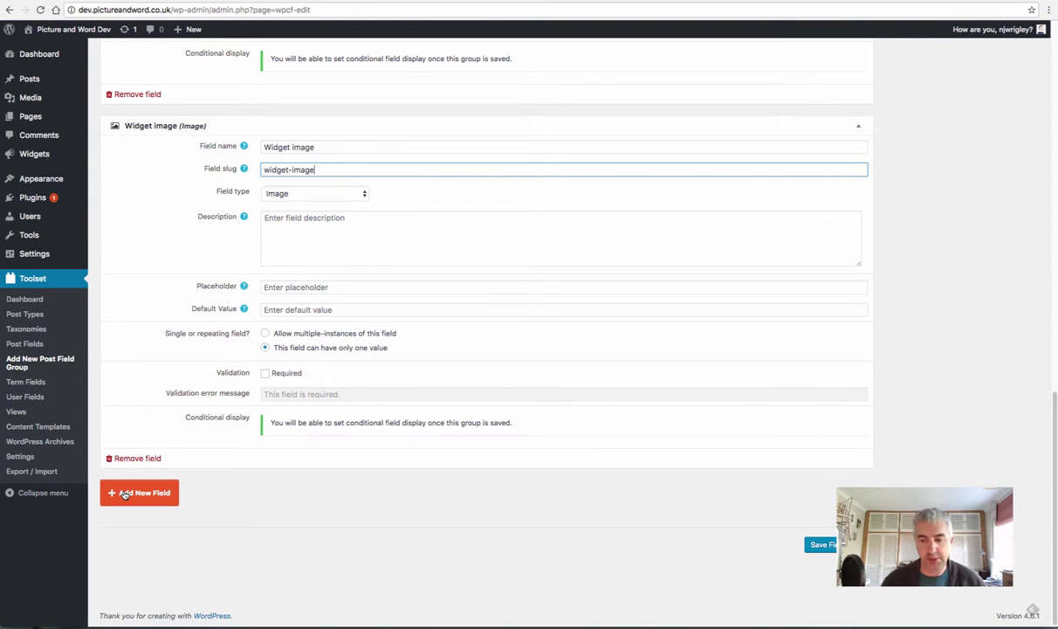
Step: Save the new field group, then restrict it to the Widgets post type and save that assignment
{"action": "scroll", "coordinate": [435, 378], "scroll_direction": "up", "scroll_amount": 15}
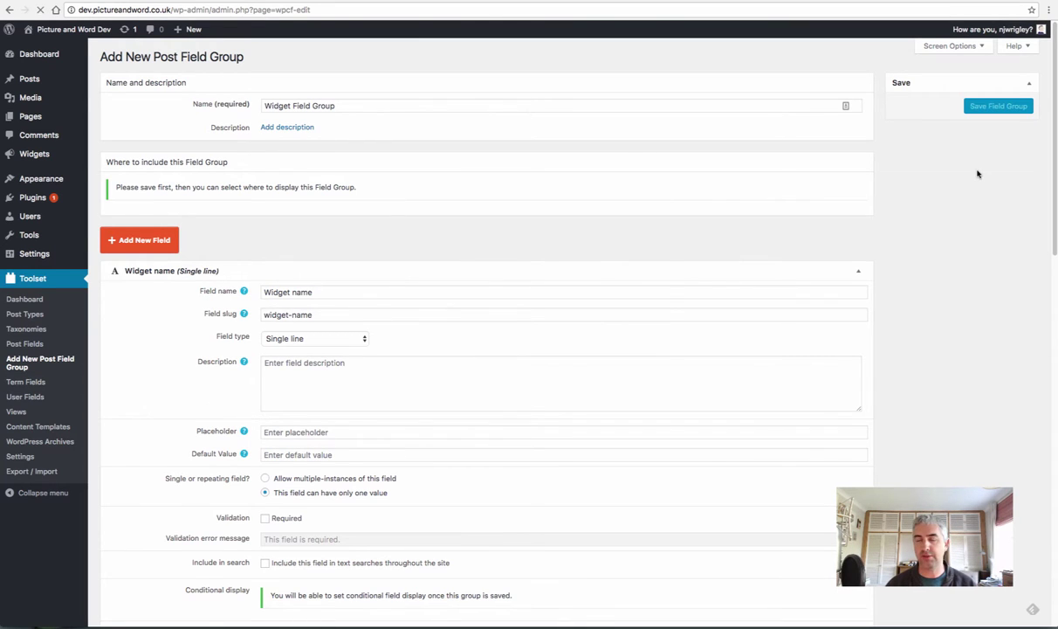
{"action": "left_click", "coordinate": [961, 106]}
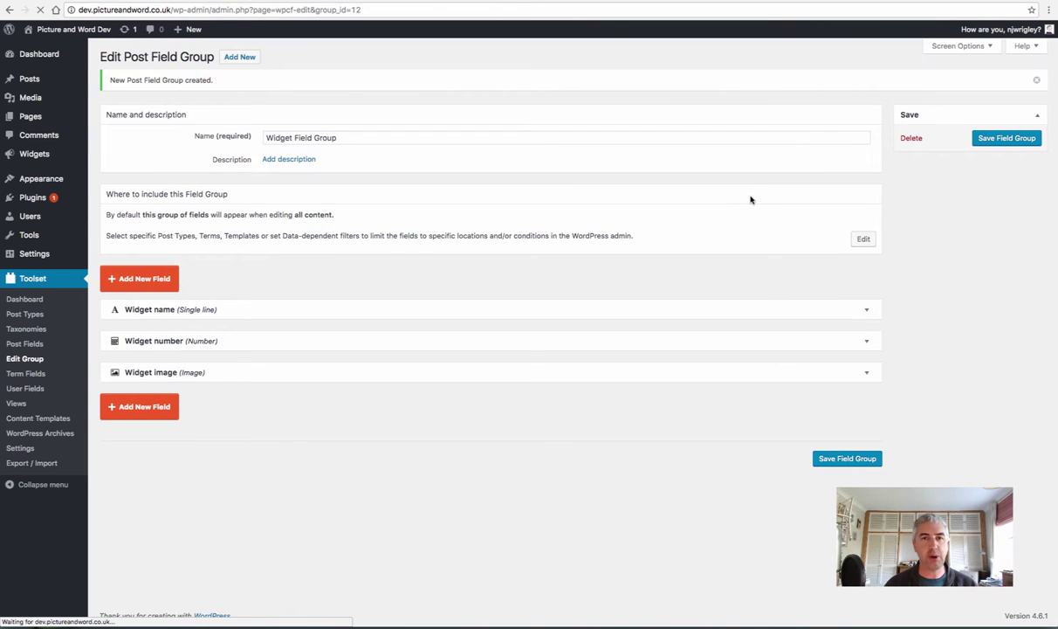
{"action": "left_click", "coordinate": [864, 239]}
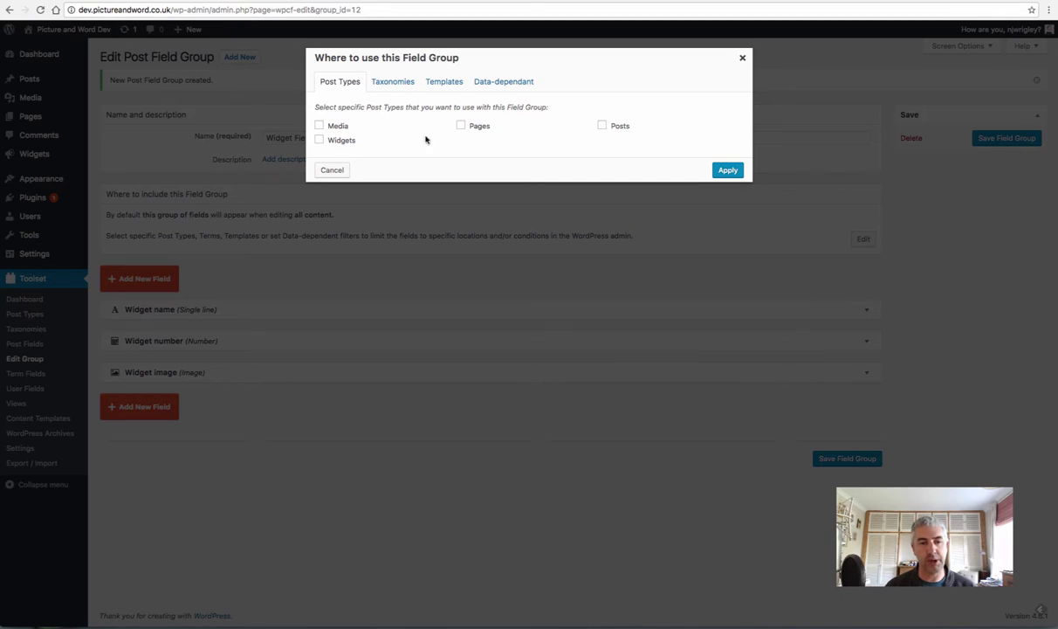
{"action": "left_click", "coordinate": [319, 140]}
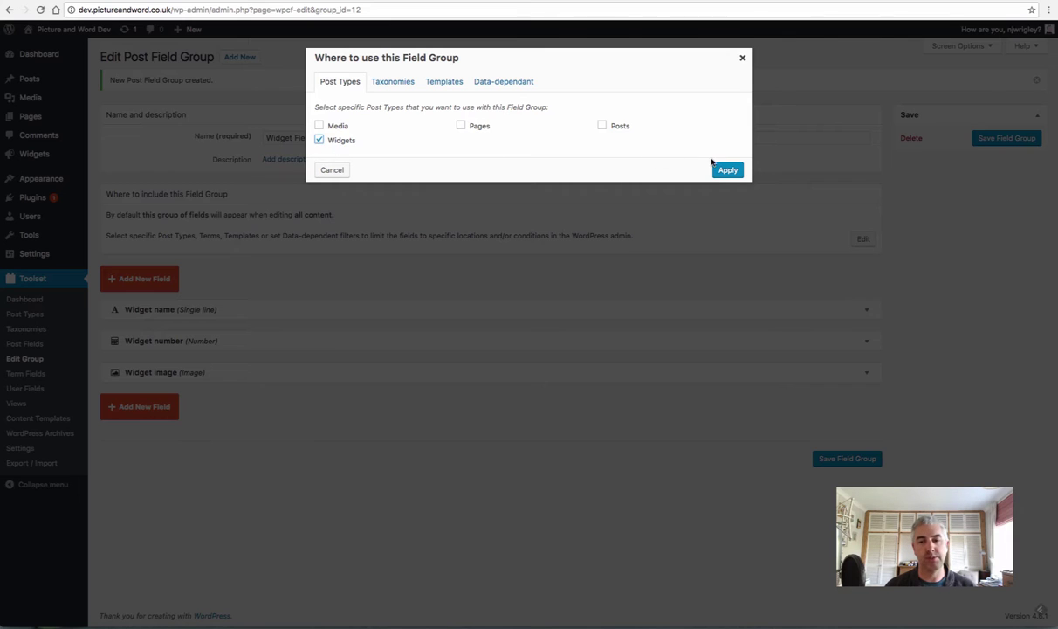
{"action": "left_click", "coordinate": [725, 170]}
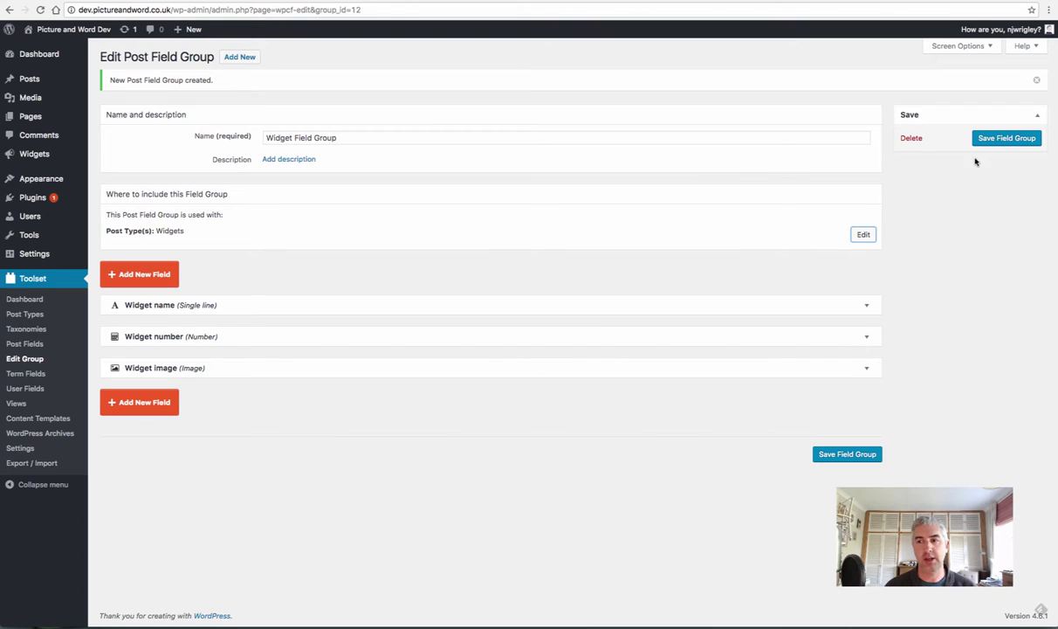
{"action": "left_click", "coordinate": [1005, 139]}
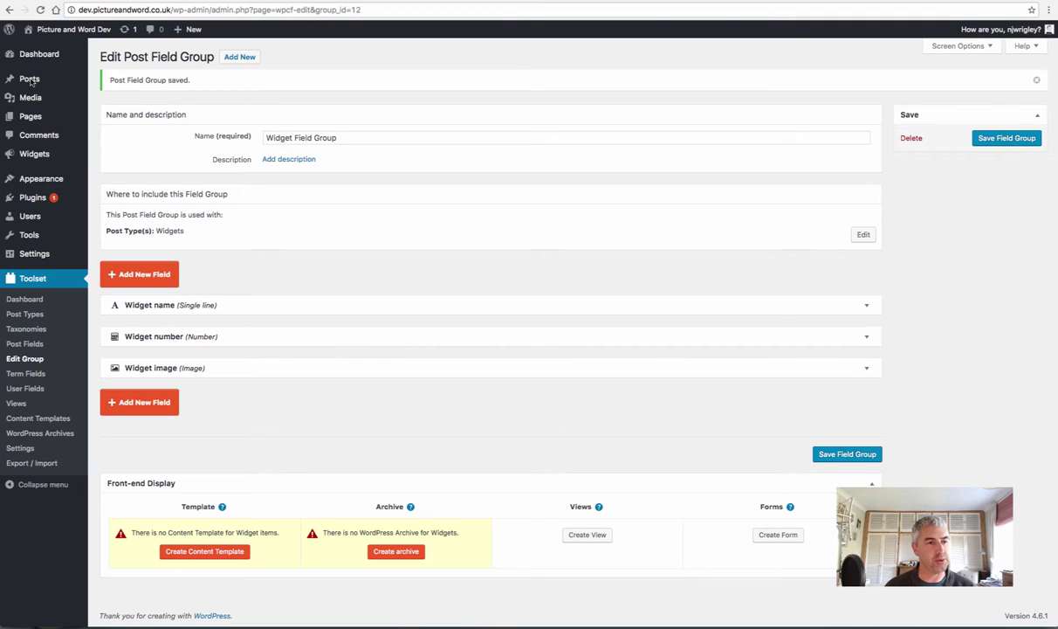
Step: Open the editor for a new standard post to check whether the widget fields are offered there
{"action": "mouse_move", "coordinate": [33, 78]}
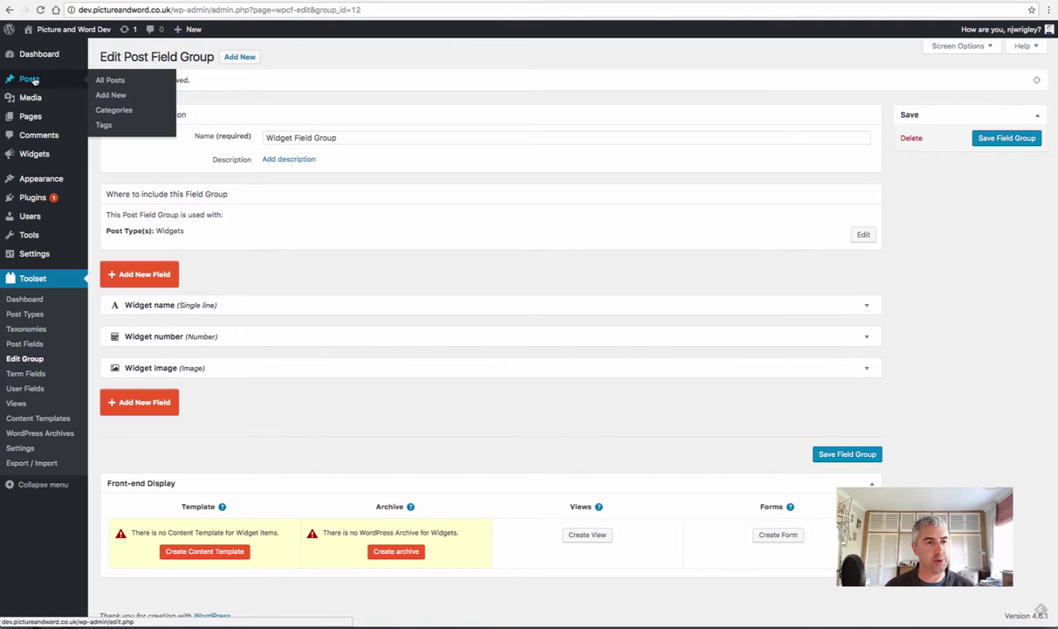
{"action": "left_click", "coordinate": [109, 97]}
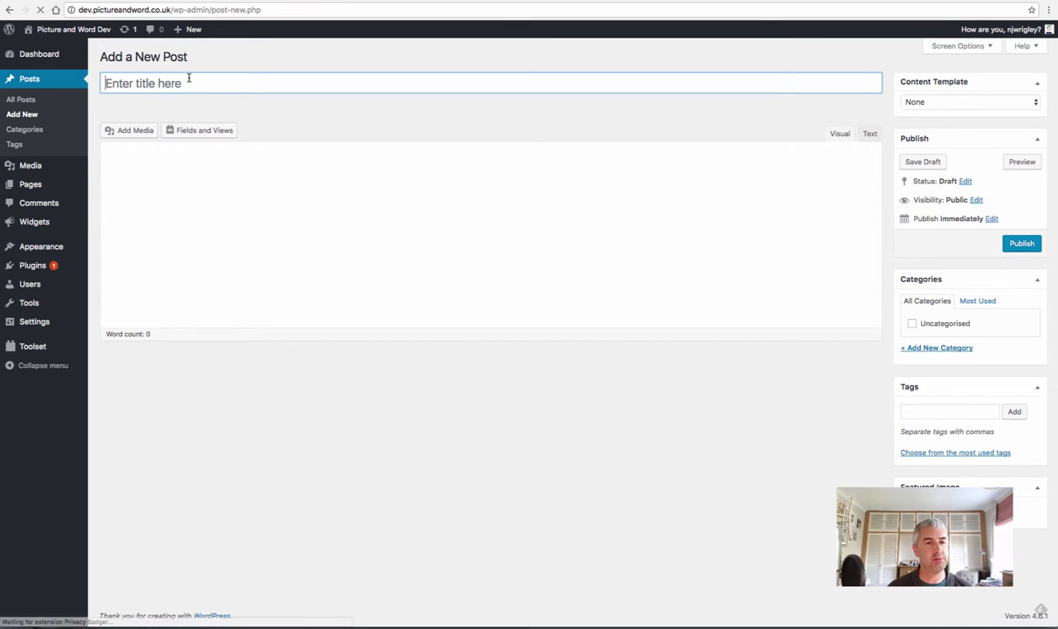
{"action": "left_click_drag", "start_coordinate": [261, 9], "coordinate": [211, 9]}
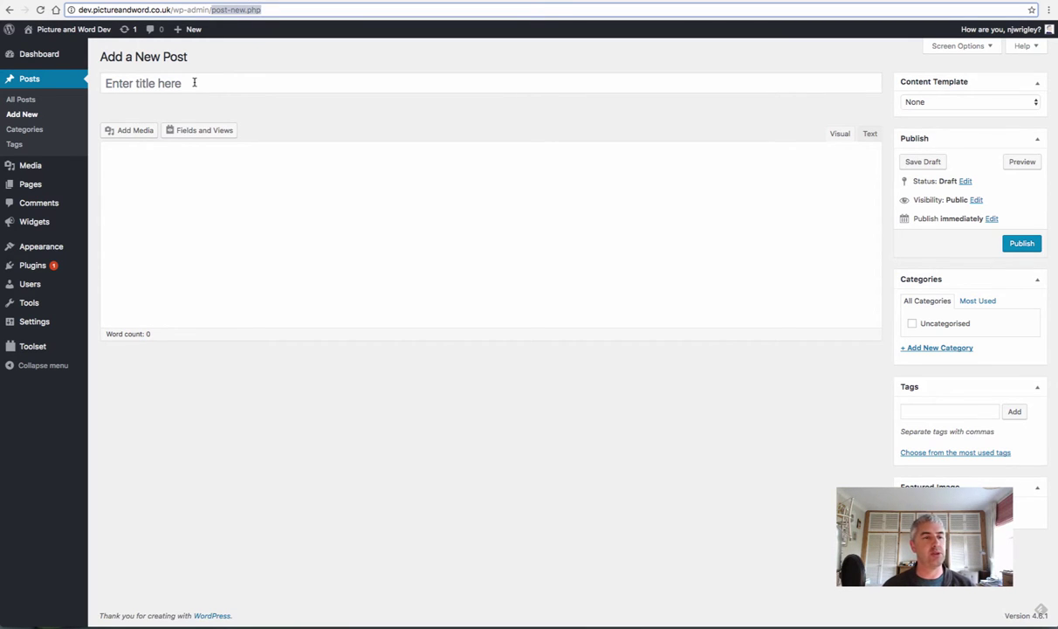
{"action": "left_click", "coordinate": [194, 83]}
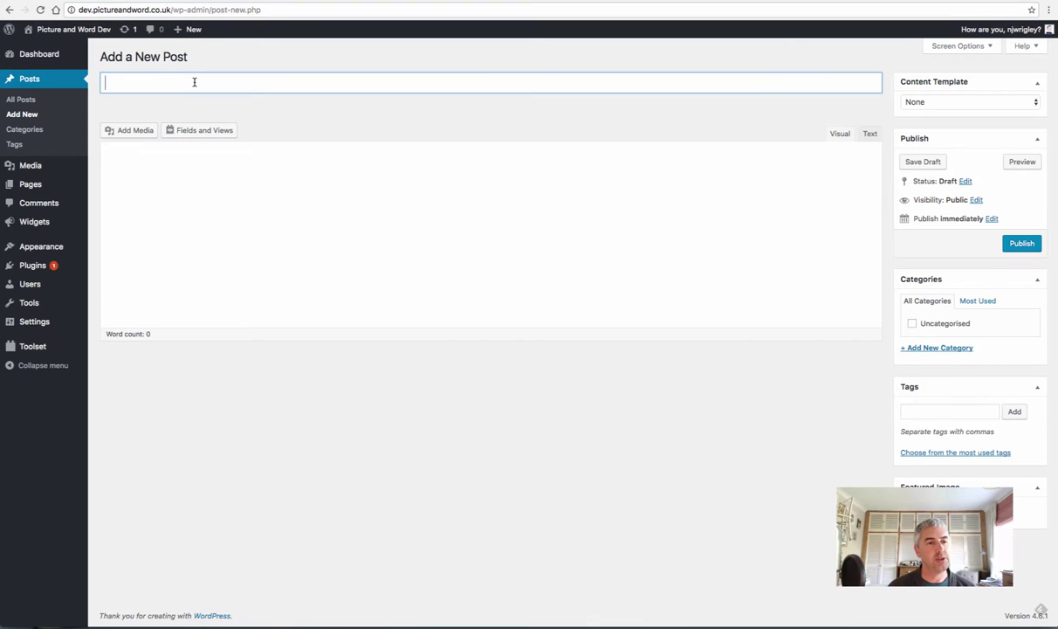
{"action": "left_click", "coordinate": [232, 187]}
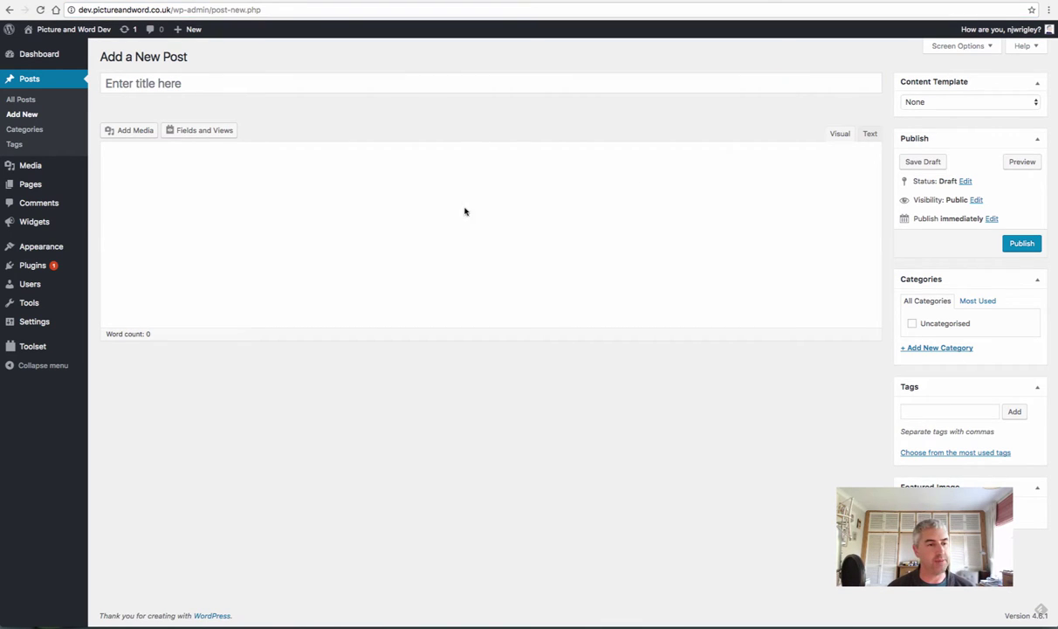
Step: Open the editor for a new Widget item in a separate browser tab and title the item Widget 1
{"action": "mouse_move", "coordinate": [50, 222]}
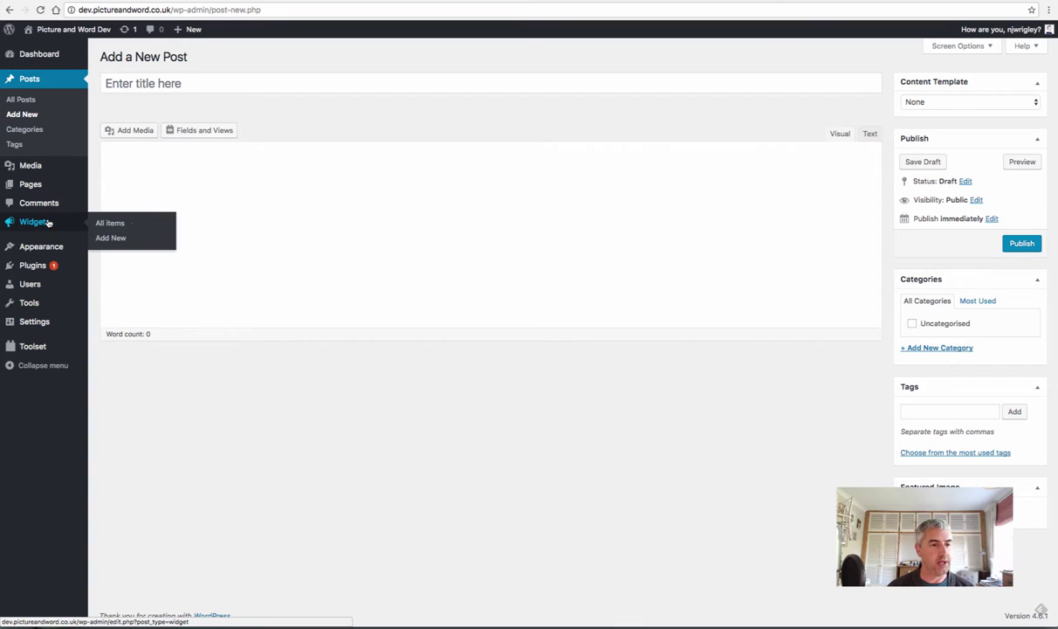
{"action": "right_click", "coordinate": [118, 238]}
{"action": "left_click", "coordinate": [151, 236]}
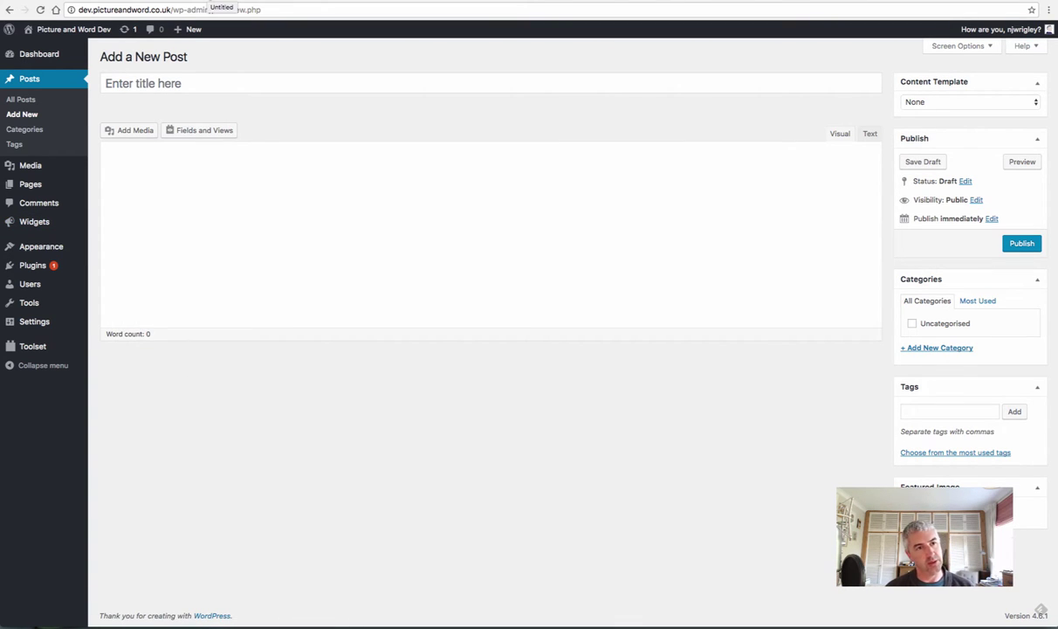
{"action": "key", "text": "ctrl+Tab"}
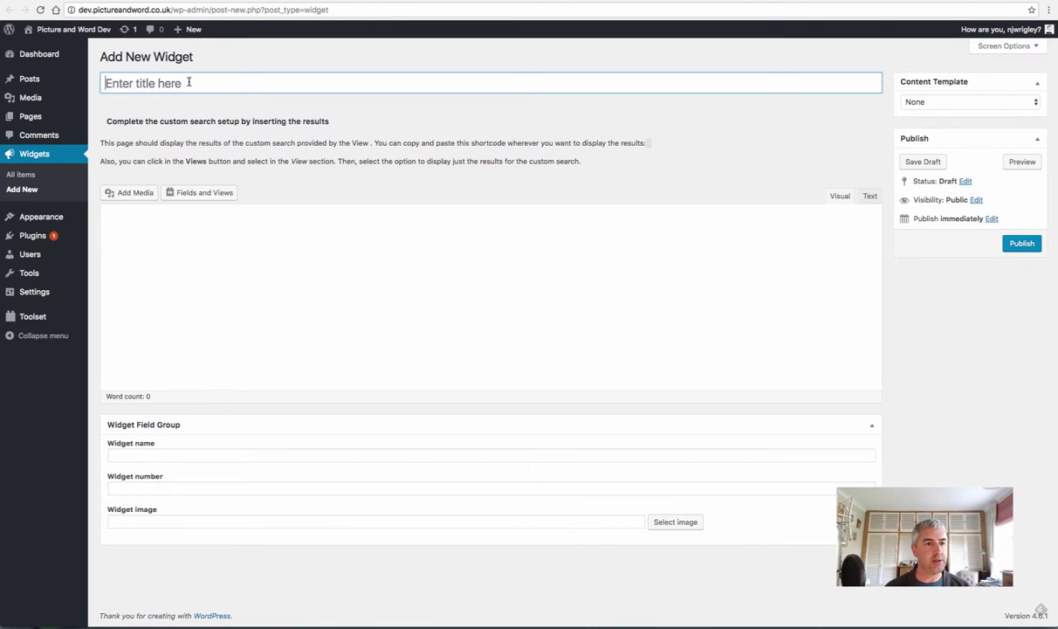
{"action": "key", "text": "shift"}
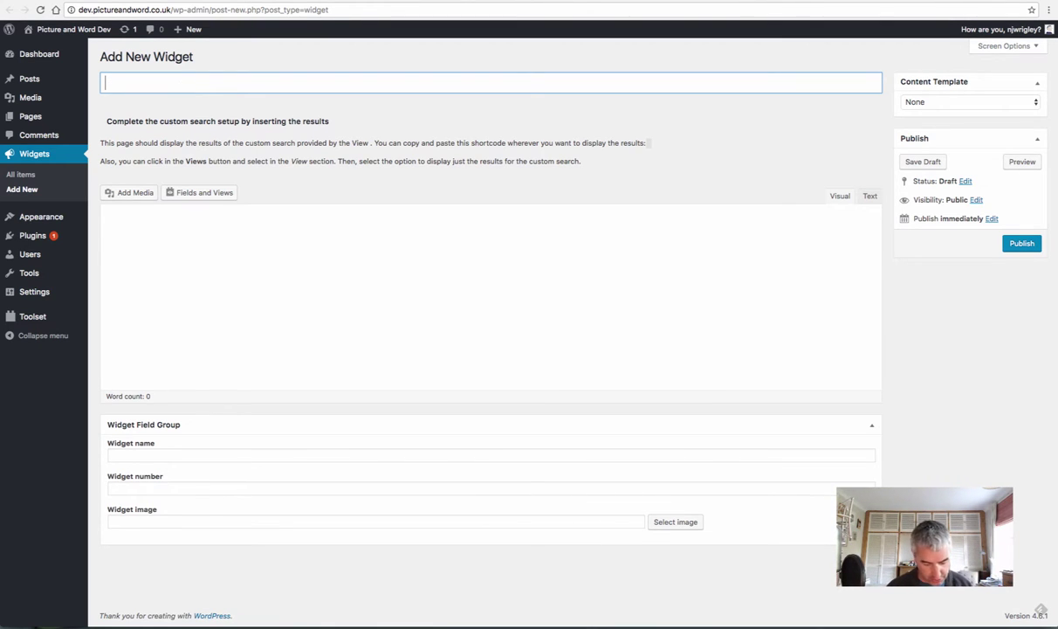
{"action": "type", "text": "Widget 1"}
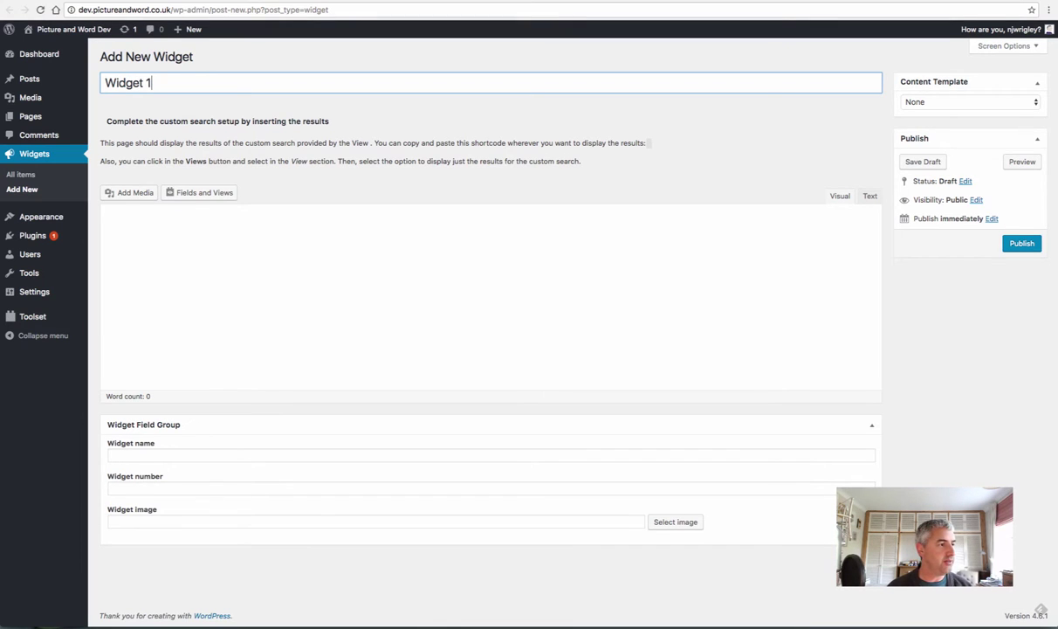
{"action": "key", "text": "Tab"}
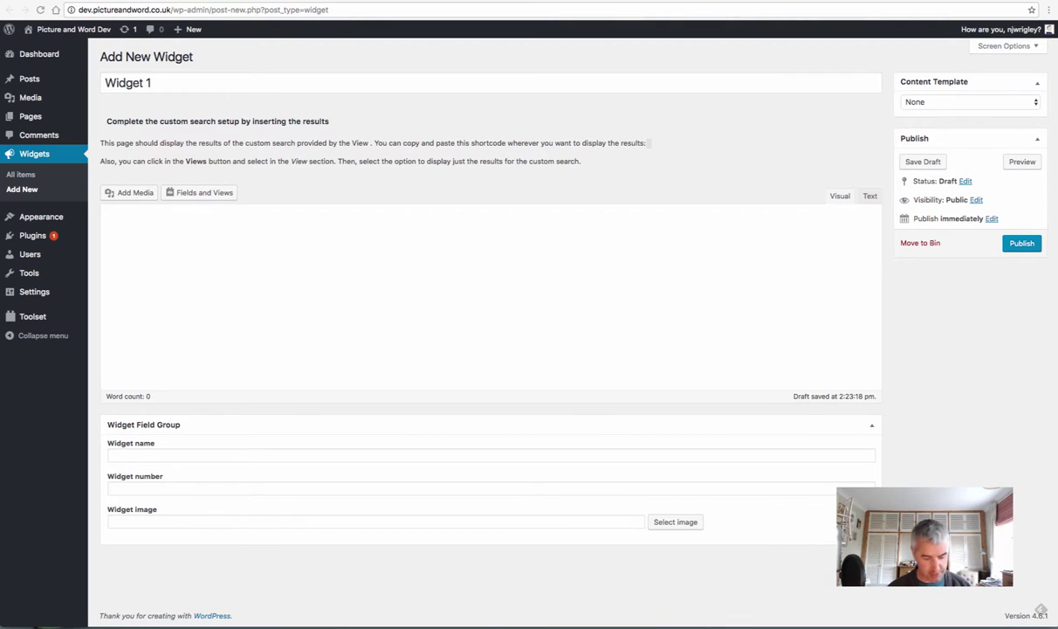
{"action": "key", "text": "shift+Tab"}
{"action": "key", "text": "super+v"}
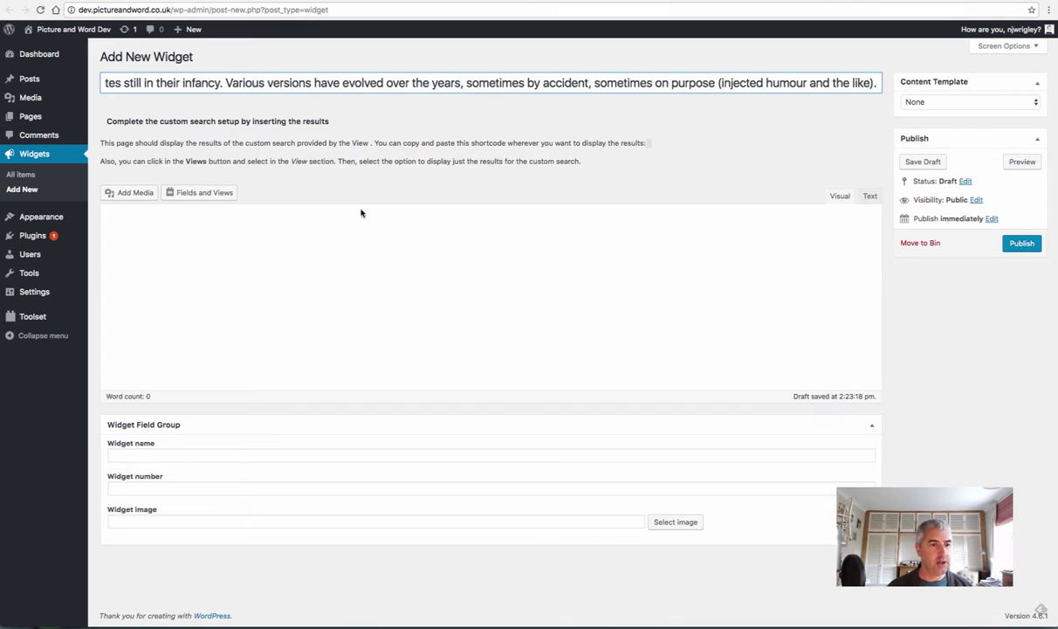
{"action": "key", "text": "super+z"}
{"action": "left_click", "coordinate": [236, 232]}
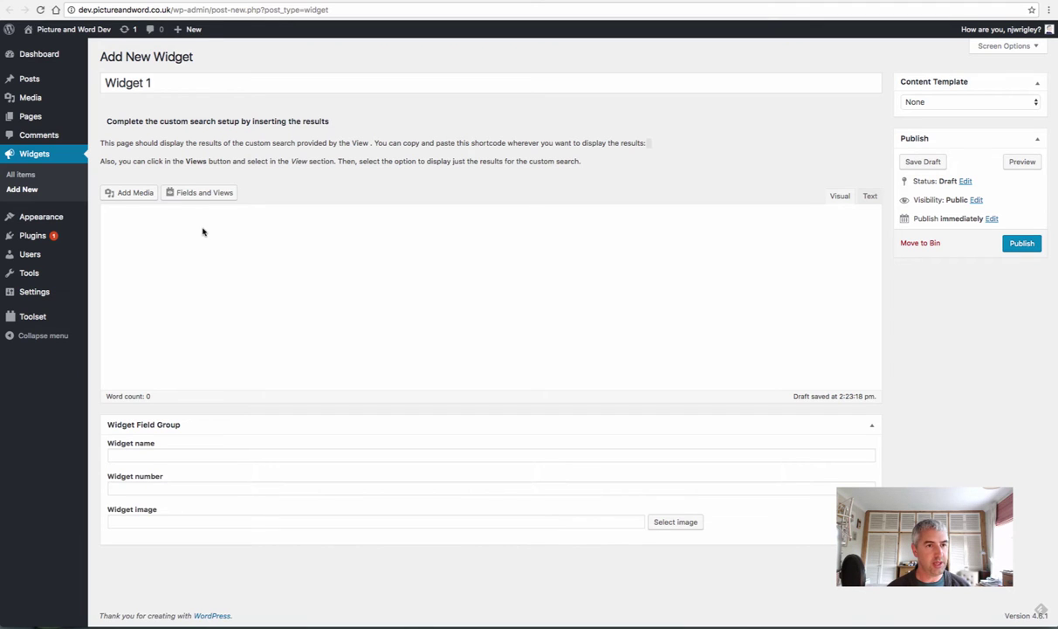
{"action": "left_click", "coordinate": [194, 455]}
{"action": "left_click", "coordinate": [197, 299]}
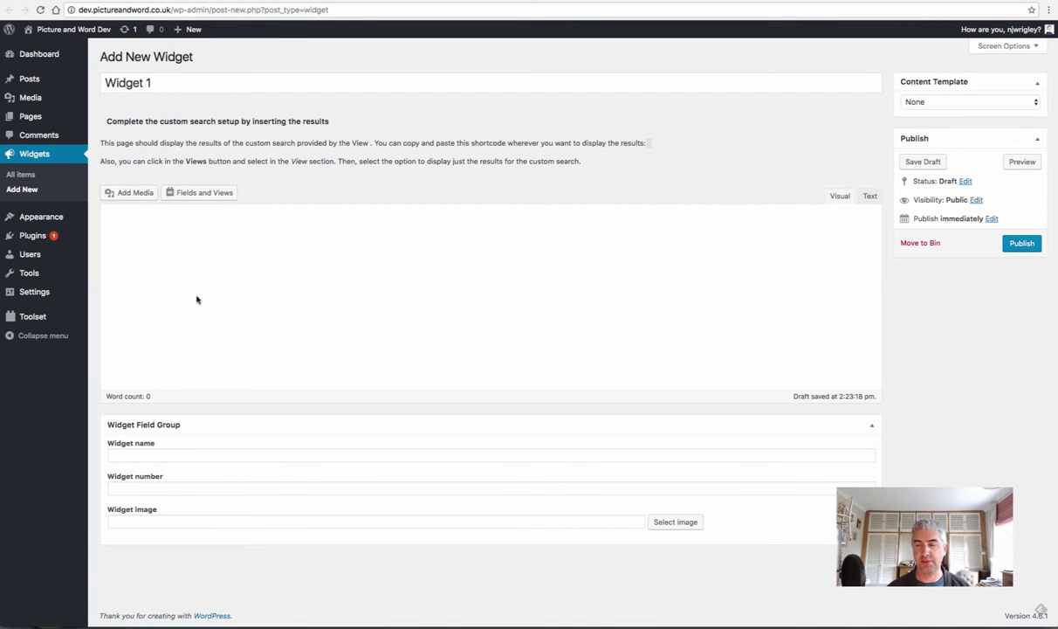
{"action": "left_click", "coordinate": [870, 196]}
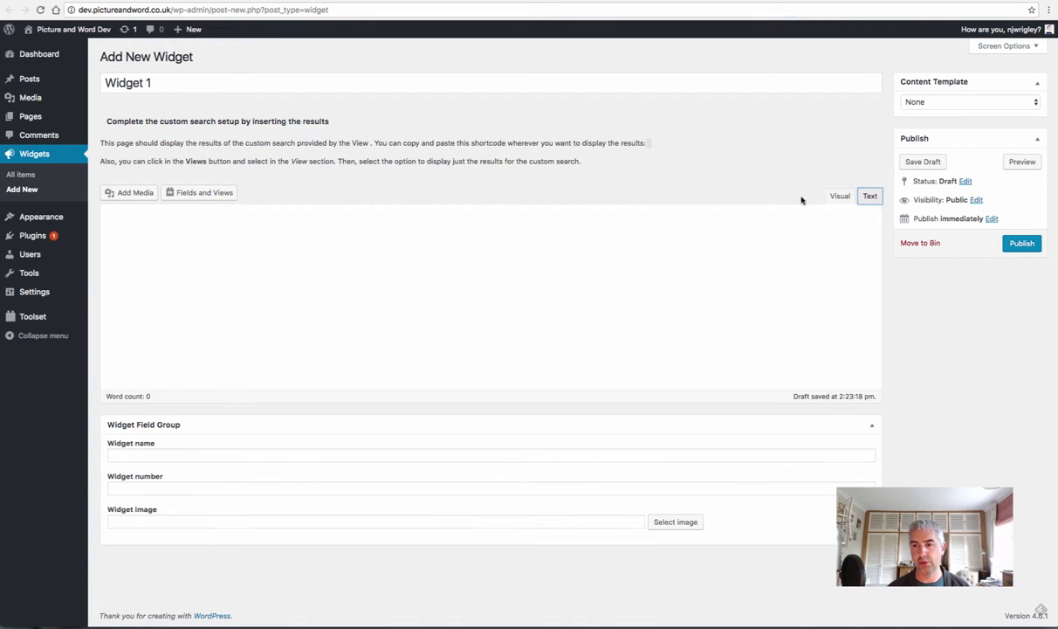
{"action": "left_click", "coordinate": [687, 253]}
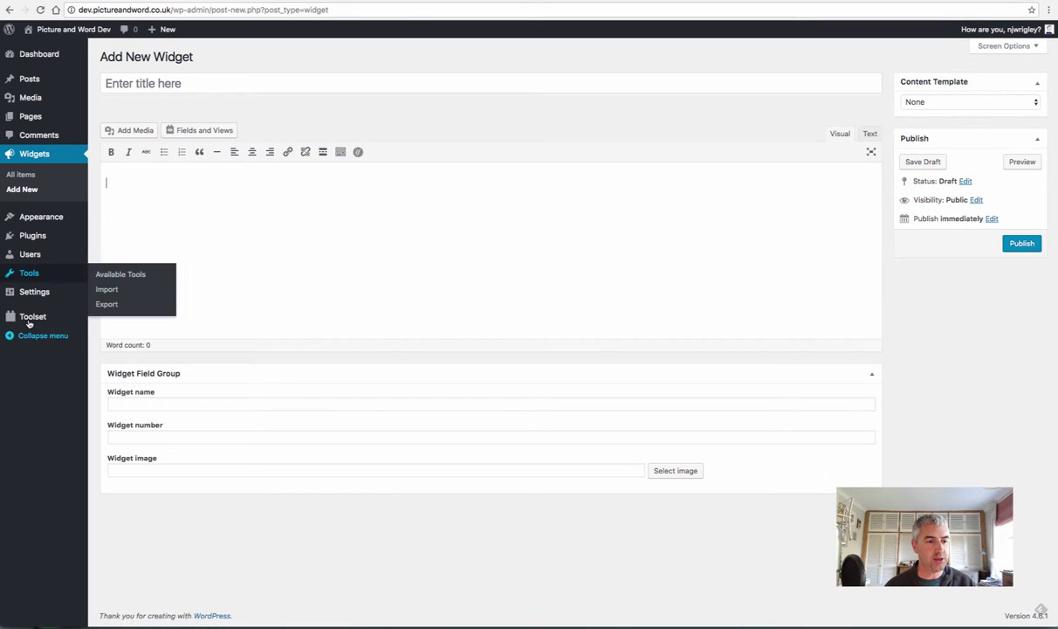
Step: Title the new Widget item Widget 1 and fill its body with two paragraphs of Lorem Ipsum placeholder text
{"action": "mouse_move", "coordinate": [29, 321]}
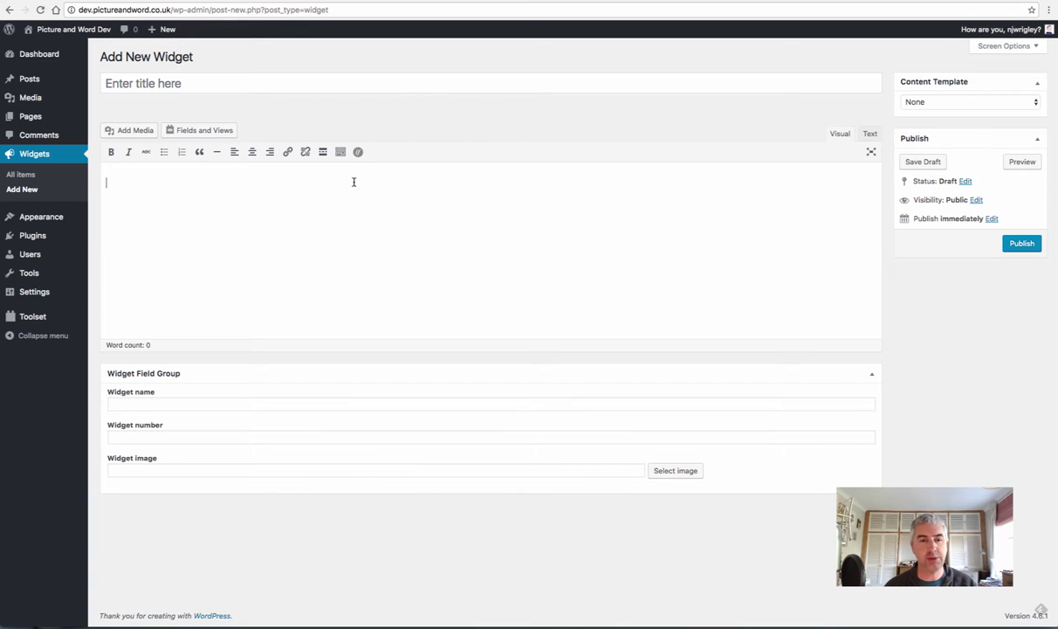
{"action": "left_click", "coordinate": [202, 82]}
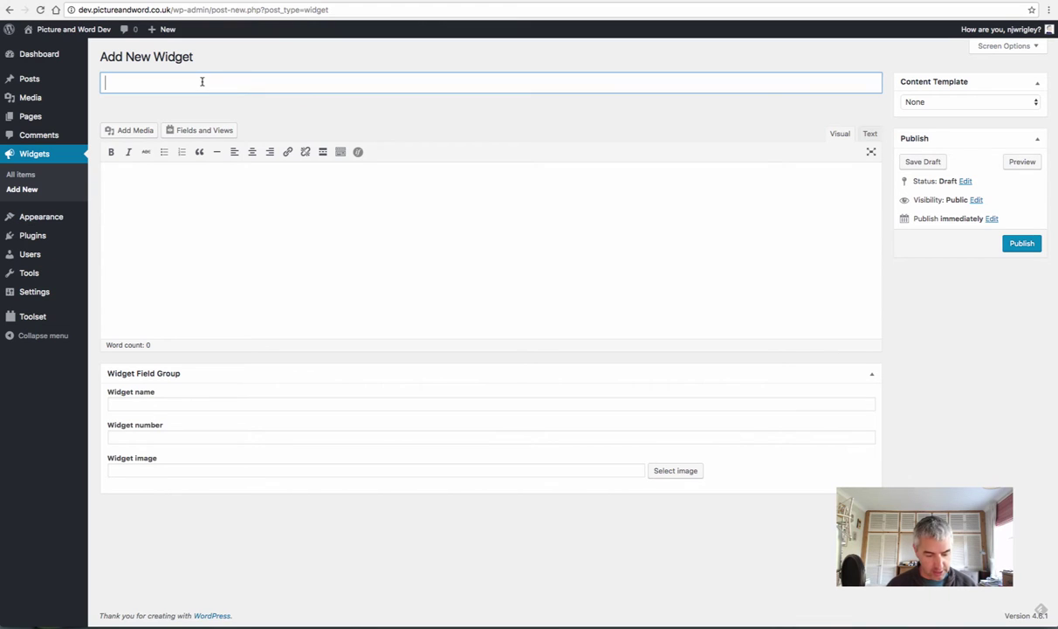
{"action": "type", "text": "Widget "}
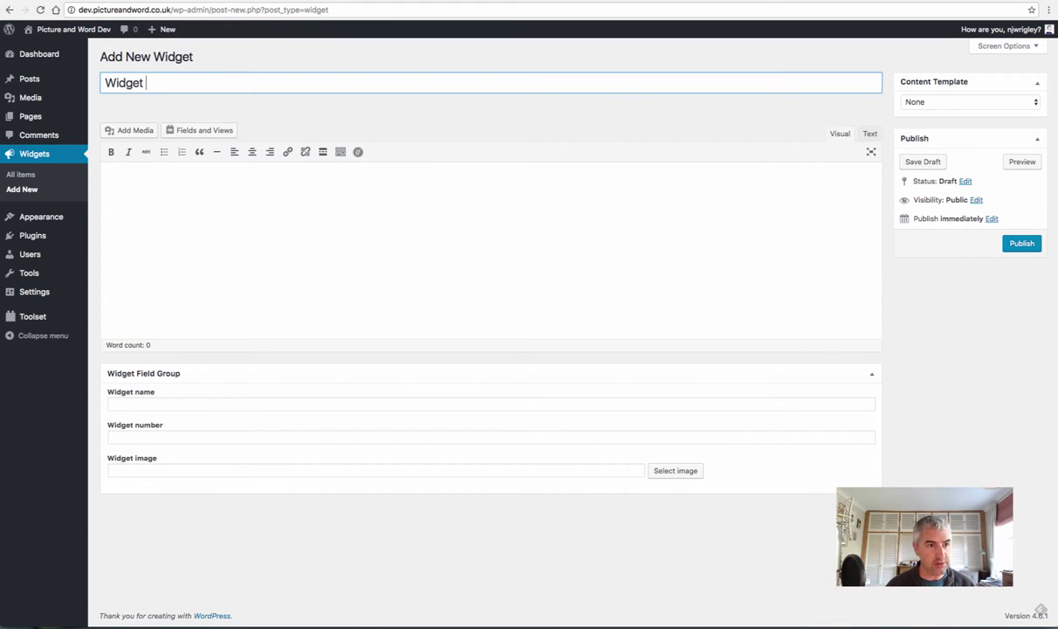
{"action": "type", "text": "1"}
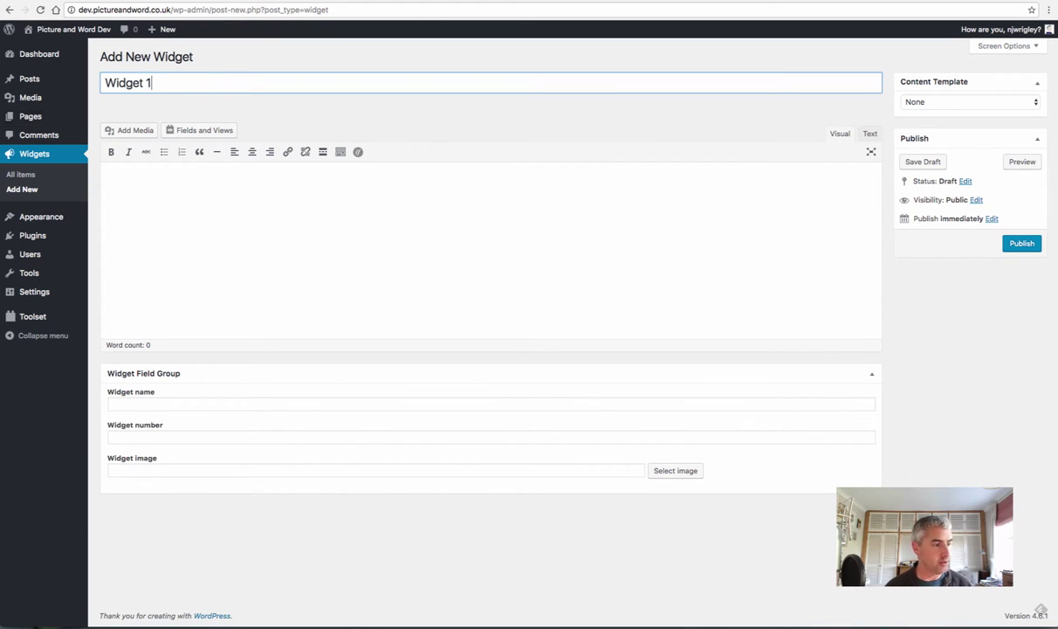
{"action": "left_click", "coordinate": [306, 253]}
{"action": "type", "text": "Lorem Ipsum is simply dummy text of the printing and typesetting industry. Lorem Ipsum has been the industry's standard dummy text ever since the 1500s, when an unknown printer took a galley of type and scrambled it to make a type specimen book. It has survived not only five centuries, but also the leap into electronic typesetting, remaining essentially unchanged. It was popularised in the 1960s with the release of Letraset sheets containing Lorem Ipsum passages, and more recently with desktop publishing software like Aldus PageMaker including versions of Lorem Ipsum. It is a long established fact that a reader will be distracted by the readable content of a page when looking at its layout. The point of using Lorem Ipsum is that it has a more-or-less normal distribution of letters, as opposed to using 'Content here, content here', making it look like readable English. Many desktop publishing packages and web page editors now use Lorem Ipsum as their default model text, and a search for 'lorem ipsum' will uncover many web sites still in their infancy. Various versions have evolved over the years, sometimes by accident, sometimes on purpose (injected humour and the like)."}
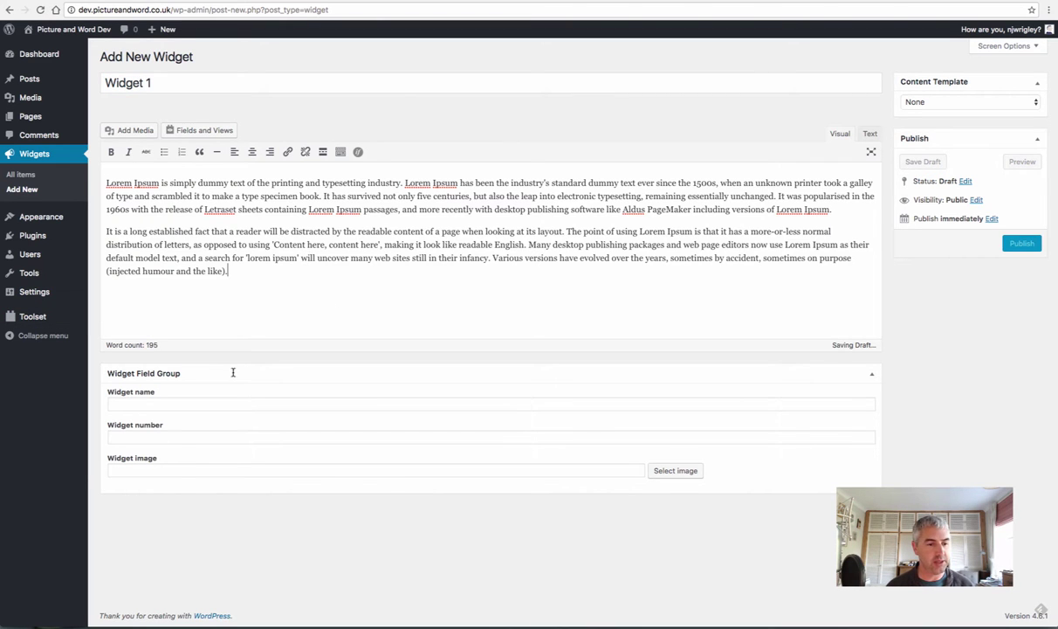
Step: Set the item's Widget name to Name 1 and its Widget number to 11111111
{"action": "left_click", "coordinate": [182, 404]}
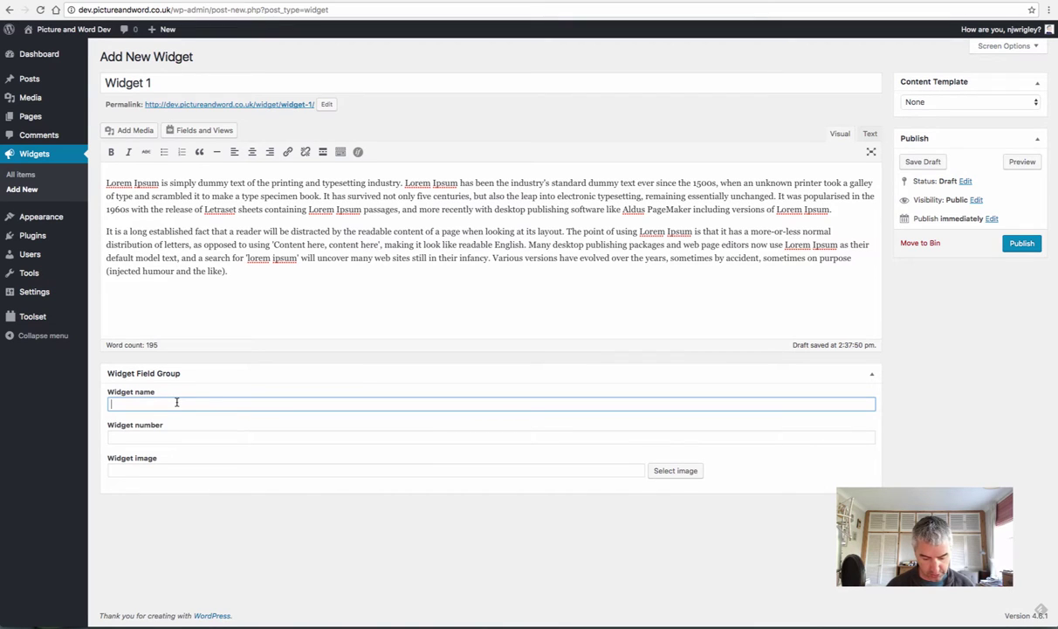
{"action": "type", "text": "Widget 1"}
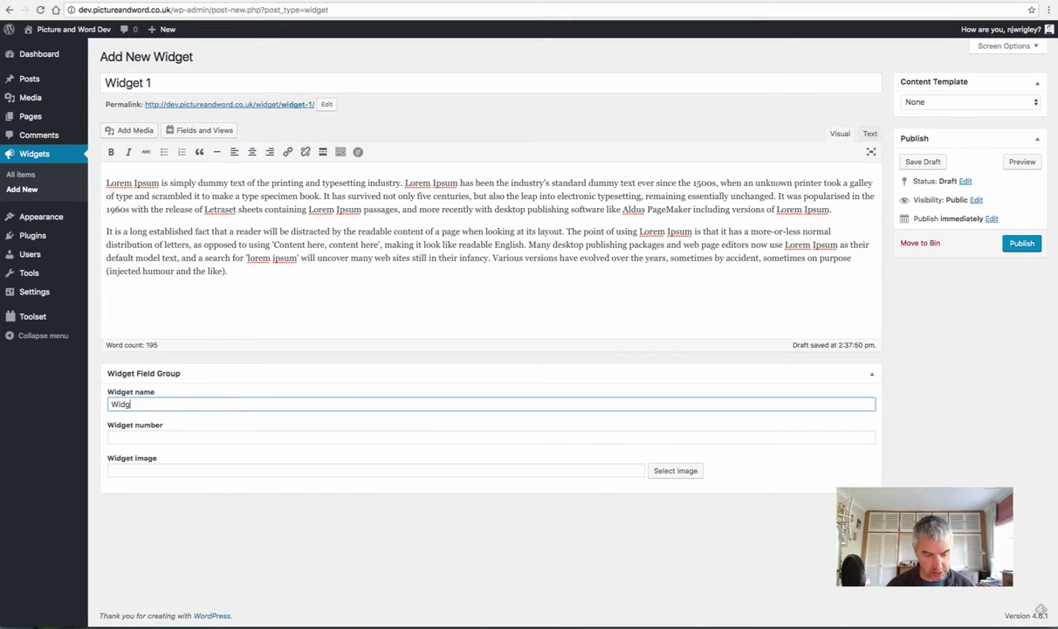
{"action": "key", "text": "BackSpace"}
{"action": "key", "text": "BackSpace"}
{"action": "key", "text": "BackSpace"}
{"action": "key", "text": "BackSpace"}
{"action": "key", "text": "BackSpace"}
{"action": "key", "text": "BackSpace"}
{"action": "key", "text": "BackSpace"}
{"action": "key", "text": "BackSpace"}
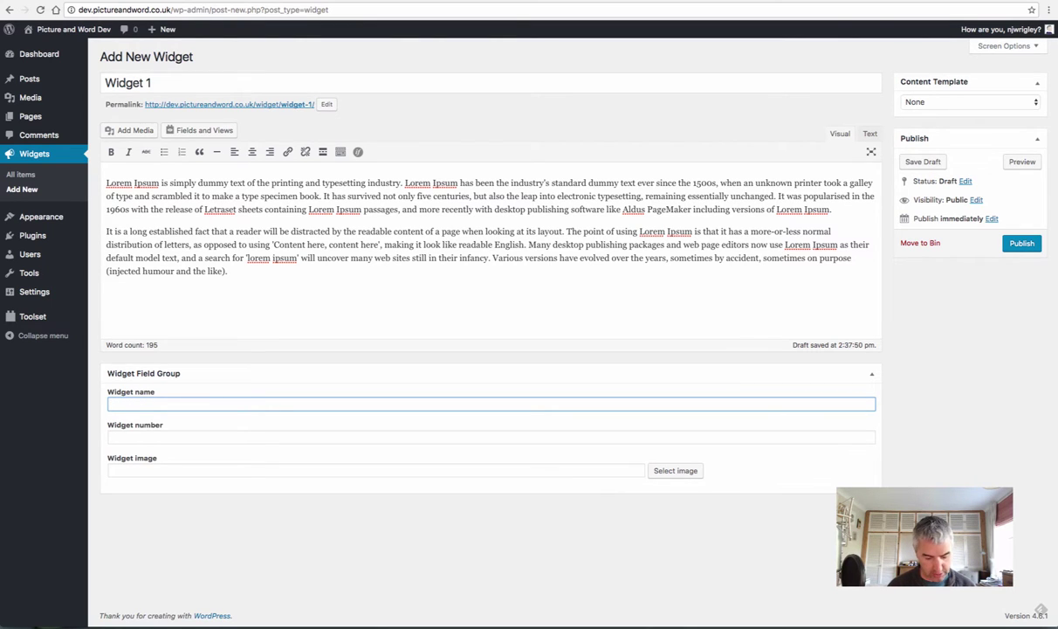
{"action": "type", "text": "Name 1"}
{"action": "left_click", "coordinate": [181, 437]}
{"action": "type", "text": "11111111"}
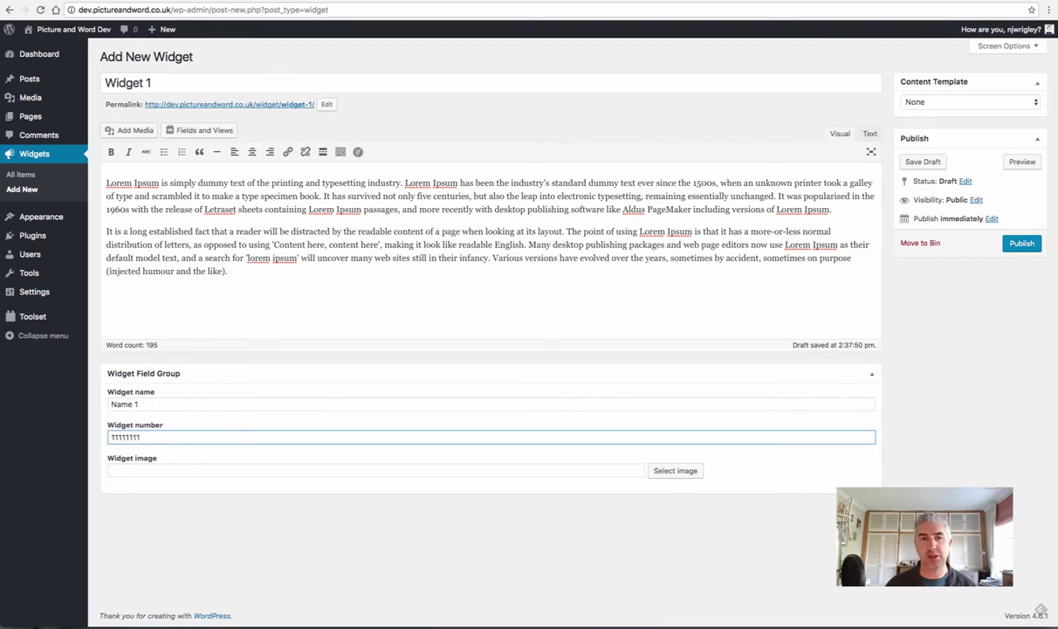
Step: For the Widget image field, upload amp.jpeg, books.jpeg, making.jpeg and typing.jpeg from the To delete folder
{"action": "left_click", "coordinate": [670, 473]}
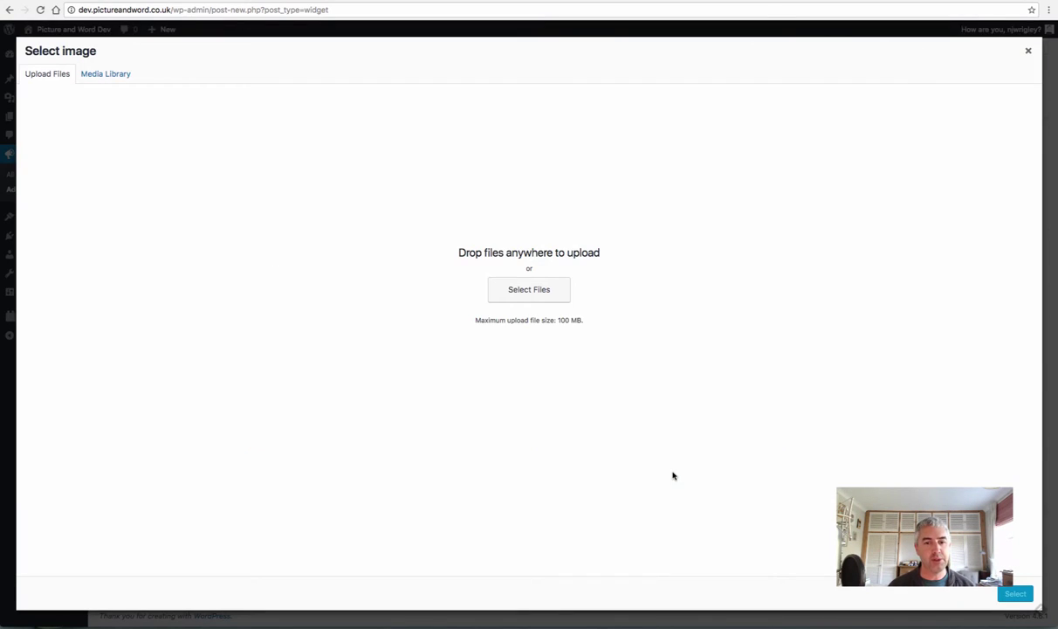
{"action": "left_click", "coordinate": [511, 292]}
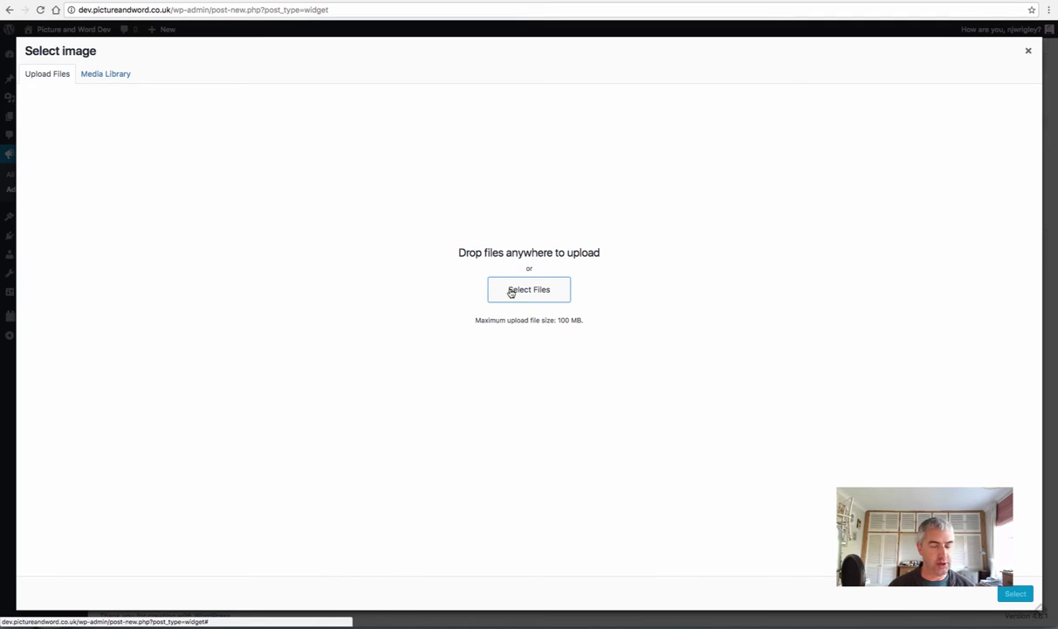
{"action": "left_click", "coordinate": [539, 293]}
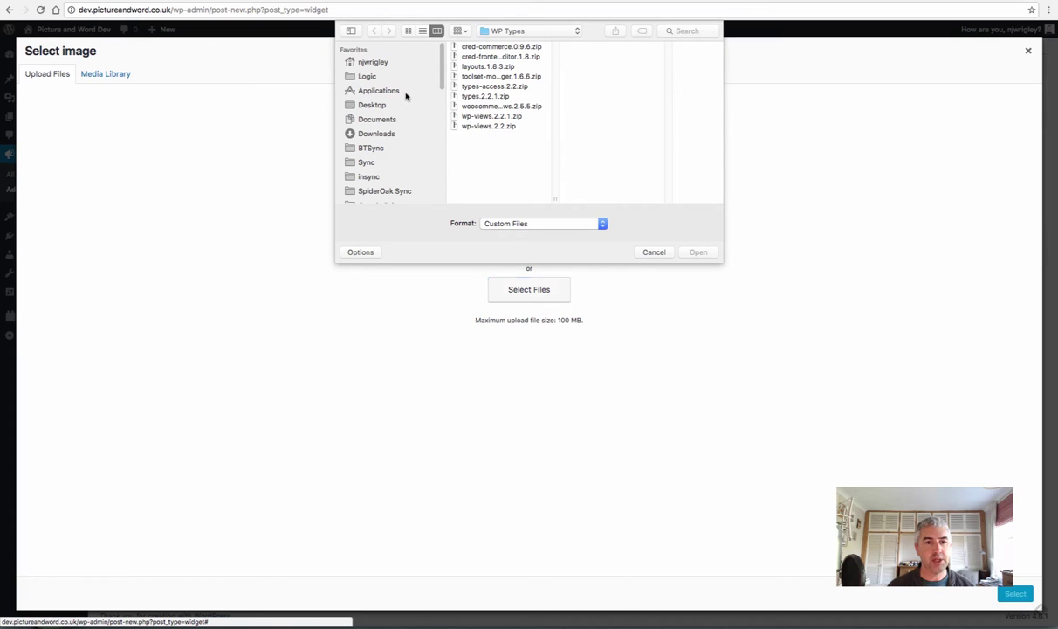
{"action": "scroll", "coordinate": [395, 149], "scroll_direction": "down", "scroll_amount": 5}
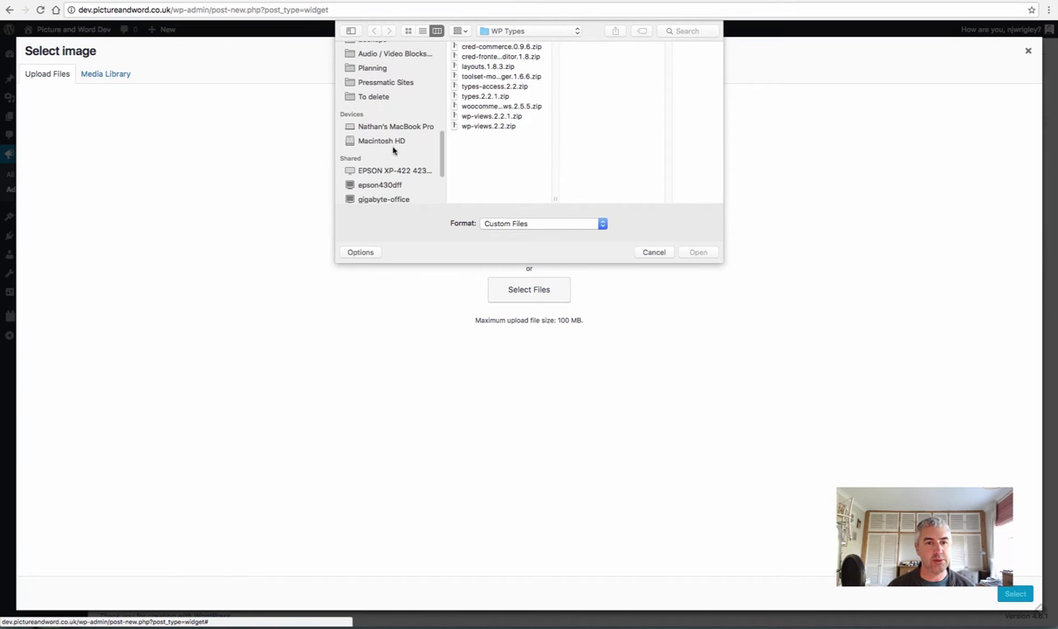
{"action": "left_click", "coordinate": [386, 97]}
{"action": "left_click", "coordinate": [476, 47]}
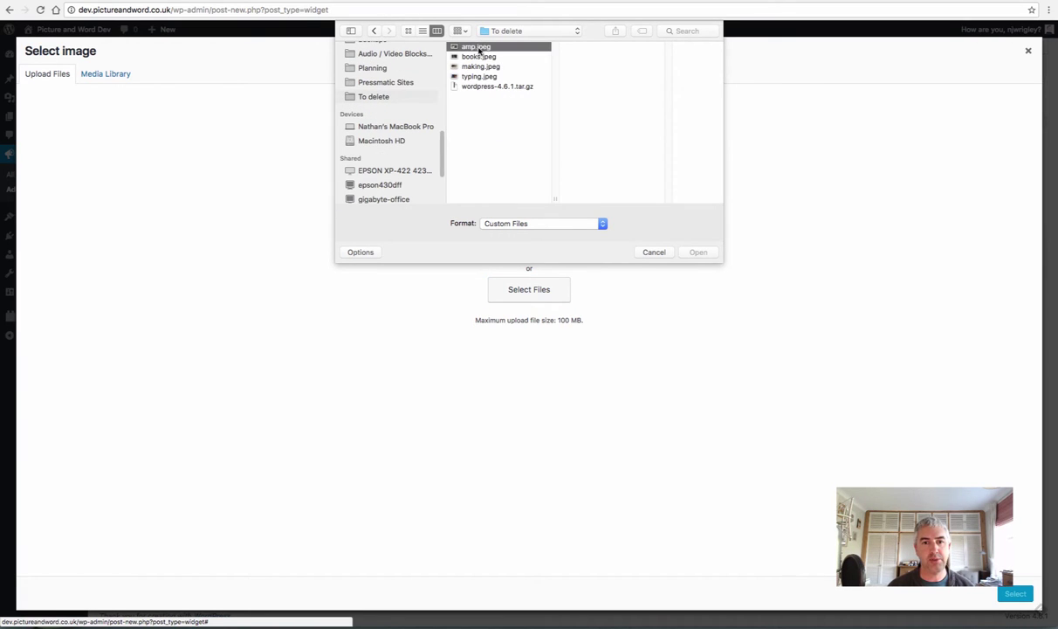
{"action": "left_click", "coordinate": [482, 78], "text": "shift"}
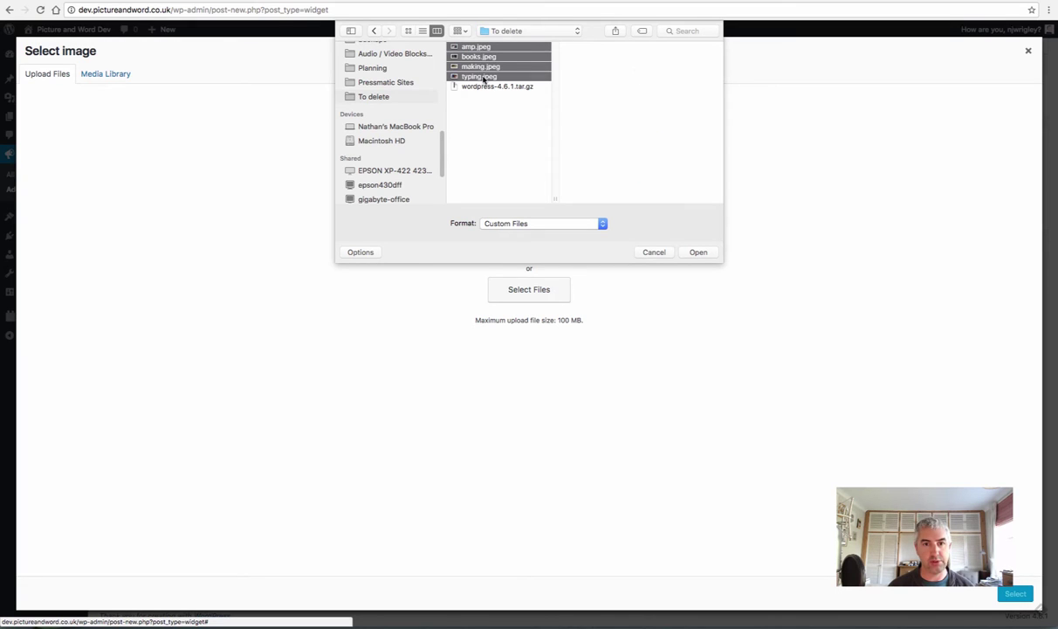
{"action": "left_click", "coordinate": [699, 251]}
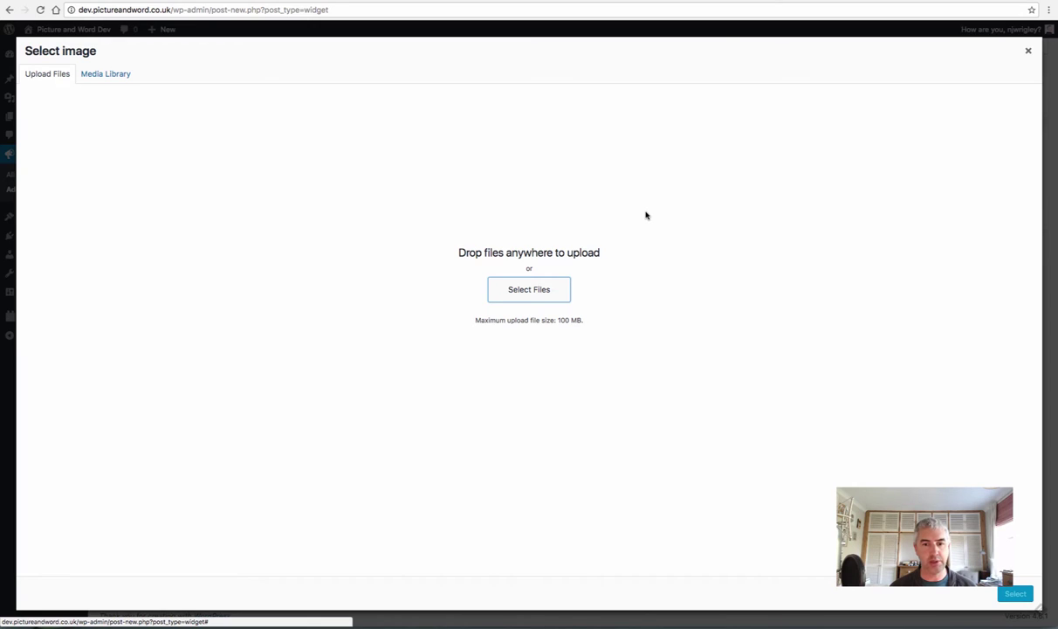
{"action": "key", "text": "Return"}
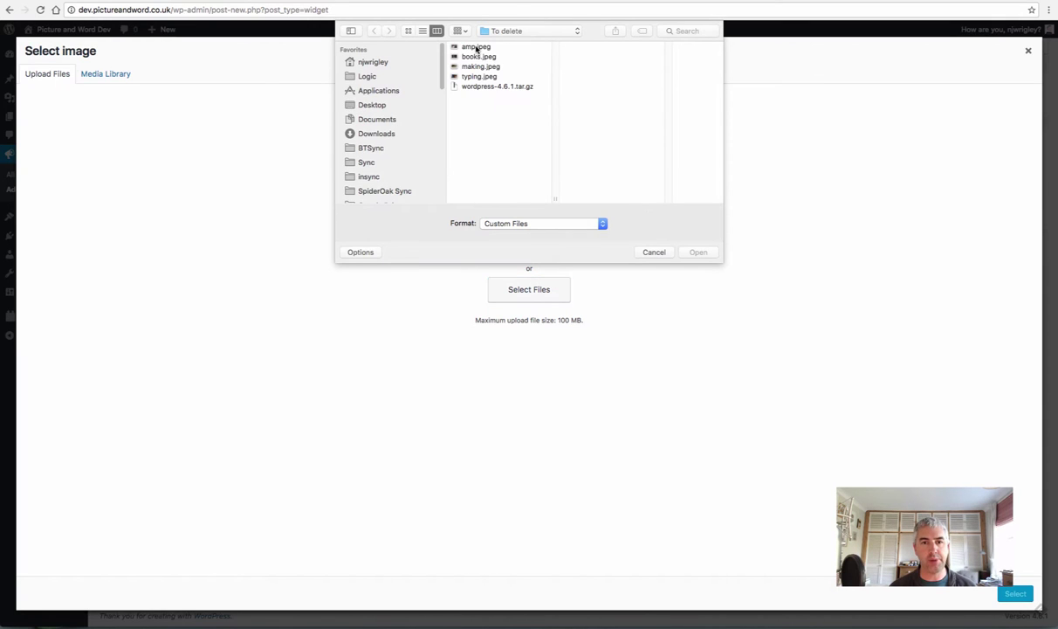
{"action": "left_click", "coordinate": [476, 50]}
{"action": "left_click", "coordinate": [480, 77], "text": "shift"}
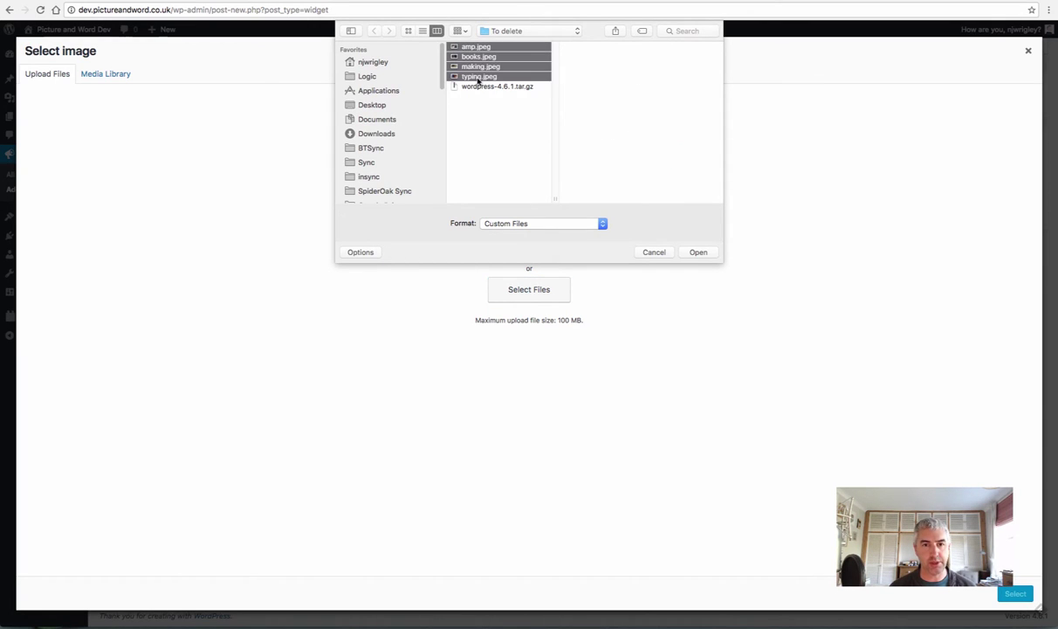
{"action": "left_click", "coordinate": [696, 252]}
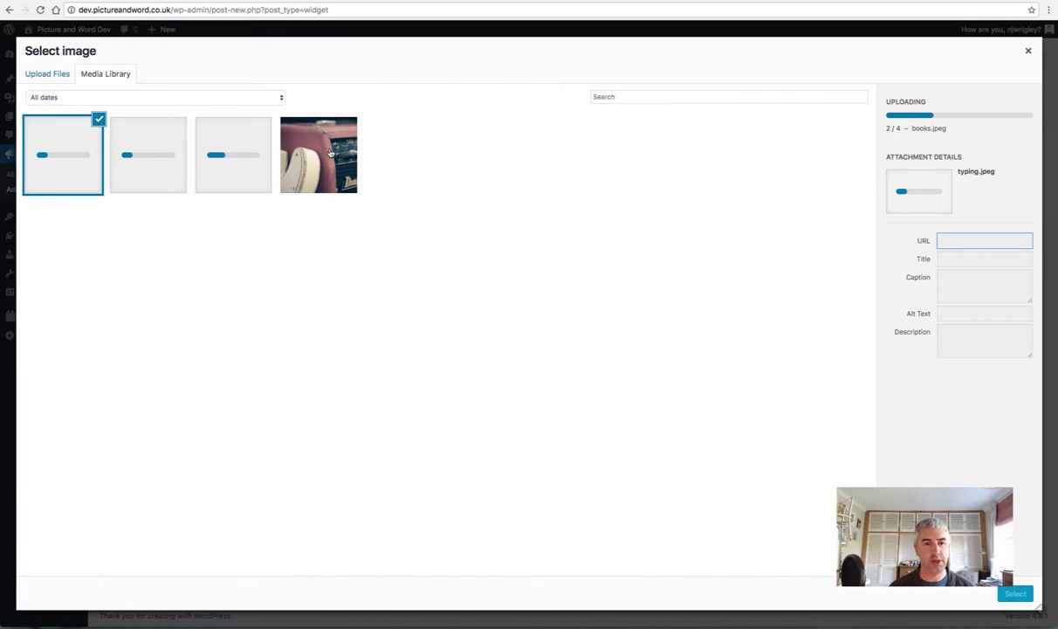
Step: Assign the uploaded amp picture as the Widget image and publish the Widget 1 item
{"action": "left_click", "coordinate": [331, 153]}
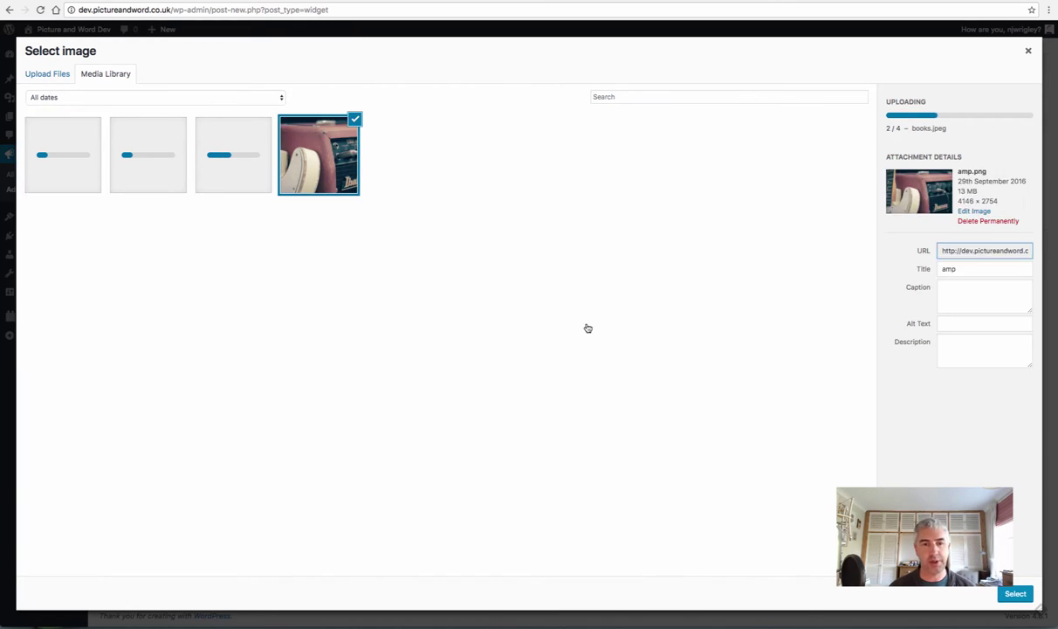
{"action": "left_click", "coordinate": [1016, 594]}
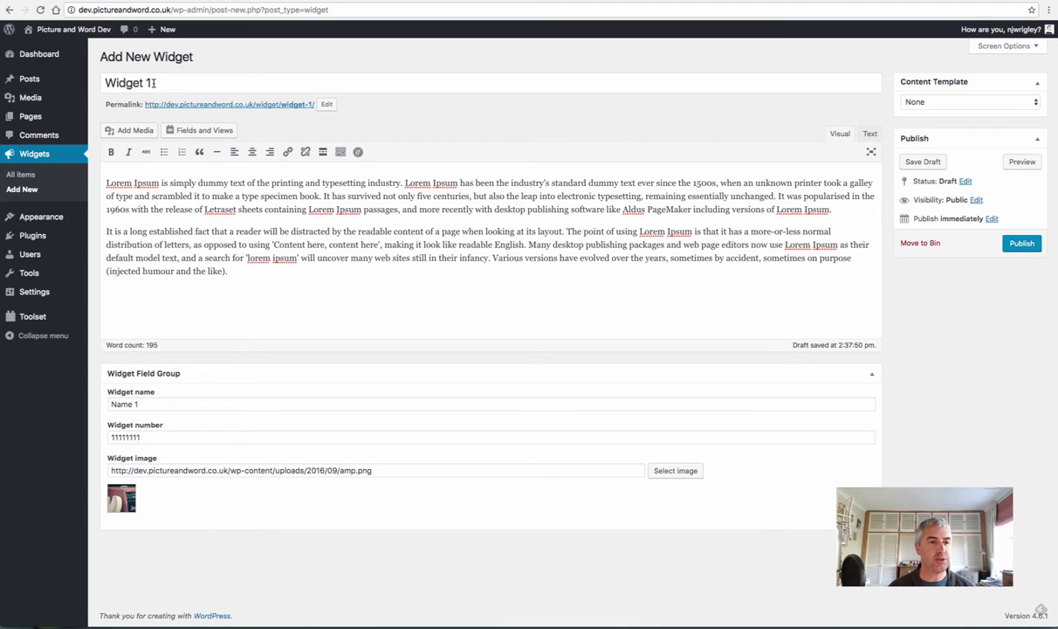
{"action": "left_click_drag", "start_coordinate": [194, 58], "coordinate": [154, 58]}
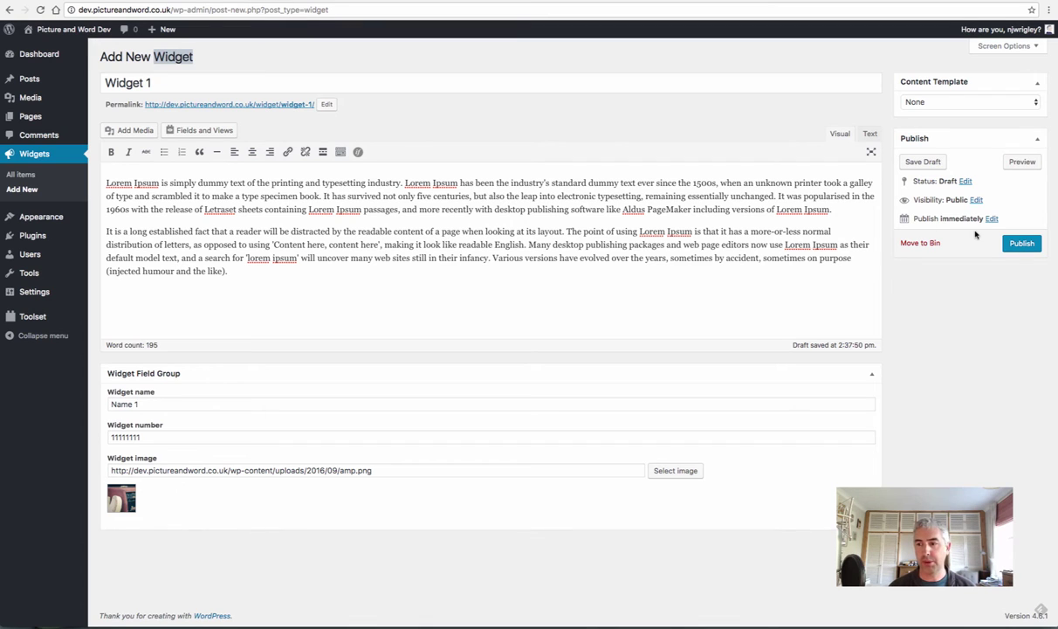
{"action": "left_click", "coordinate": [1026, 246]}
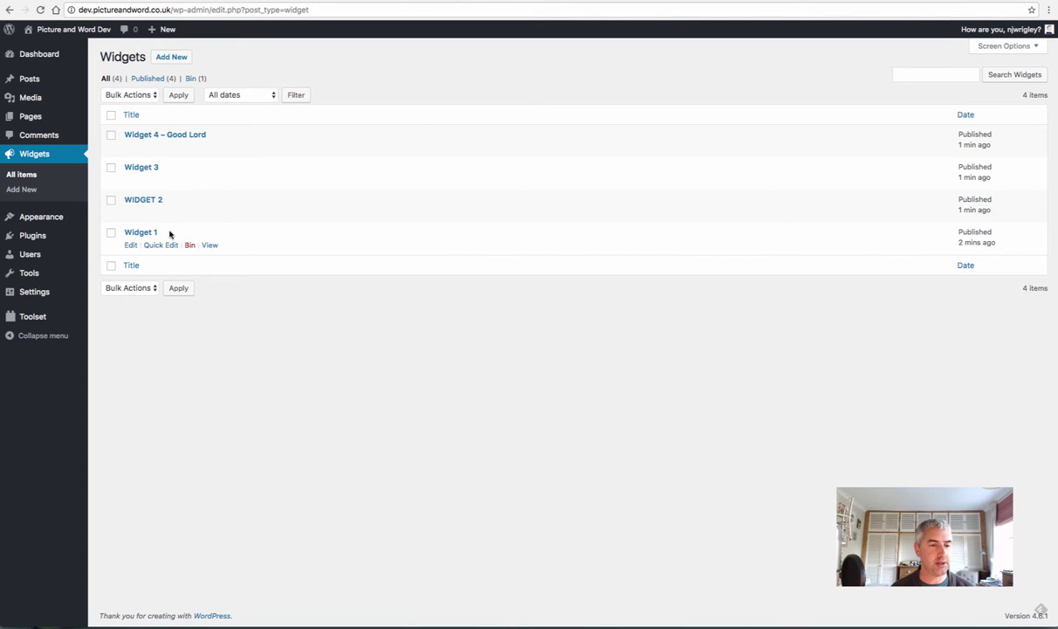
{"action": "left_click_drag", "start_coordinate": [170, 234], "coordinate": [122, 233]}
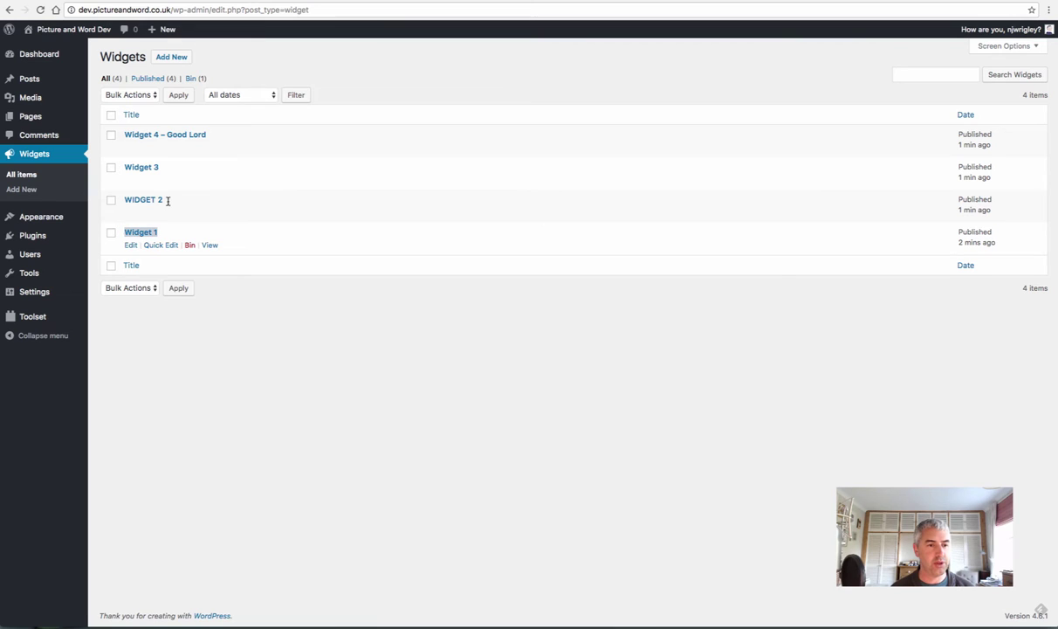
{"action": "left_click_drag", "start_coordinate": [166, 199], "coordinate": [122, 200]}
{"action": "left_click_drag", "start_coordinate": [164, 166], "coordinate": [121, 167]}
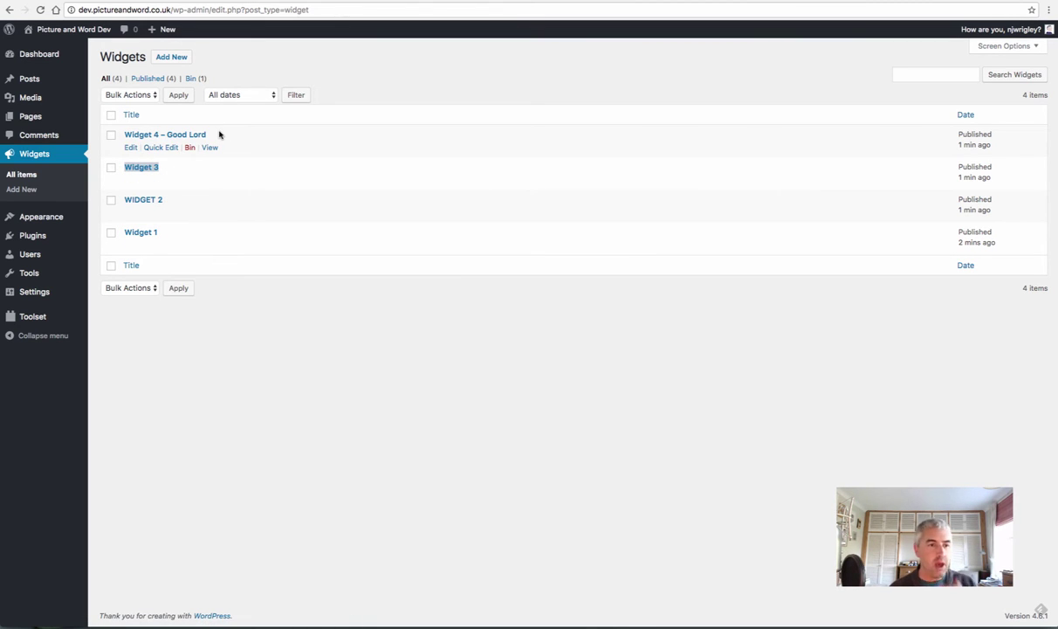
{"action": "left_click_drag", "start_coordinate": [209, 134], "coordinate": [123, 133]}
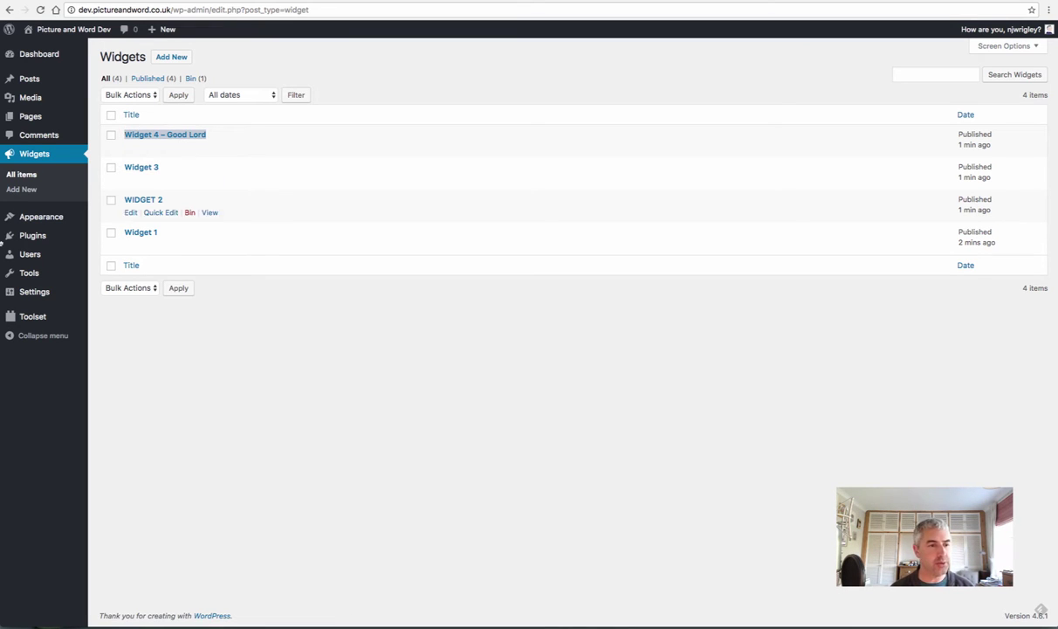
Step: Create a content template for the Widgets post type from the Toolset dashboard and minimize its help video
{"action": "left_click", "coordinate": [35, 319]}
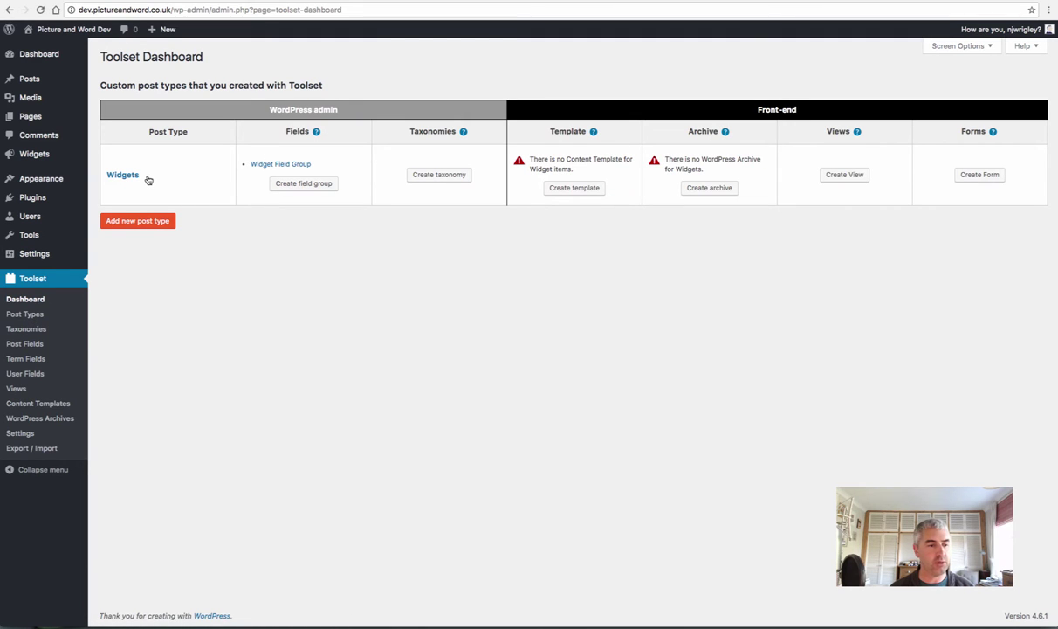
{"action": "left_click", "coordinate": [33, 299]}
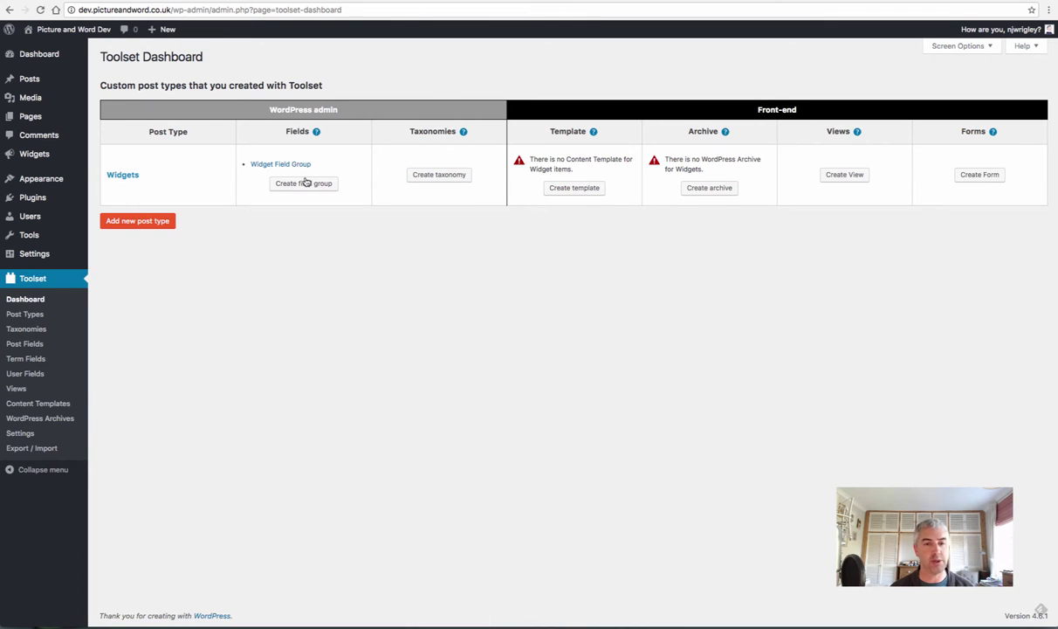
{"action": "left_click", "coordinate": [575, 190]}
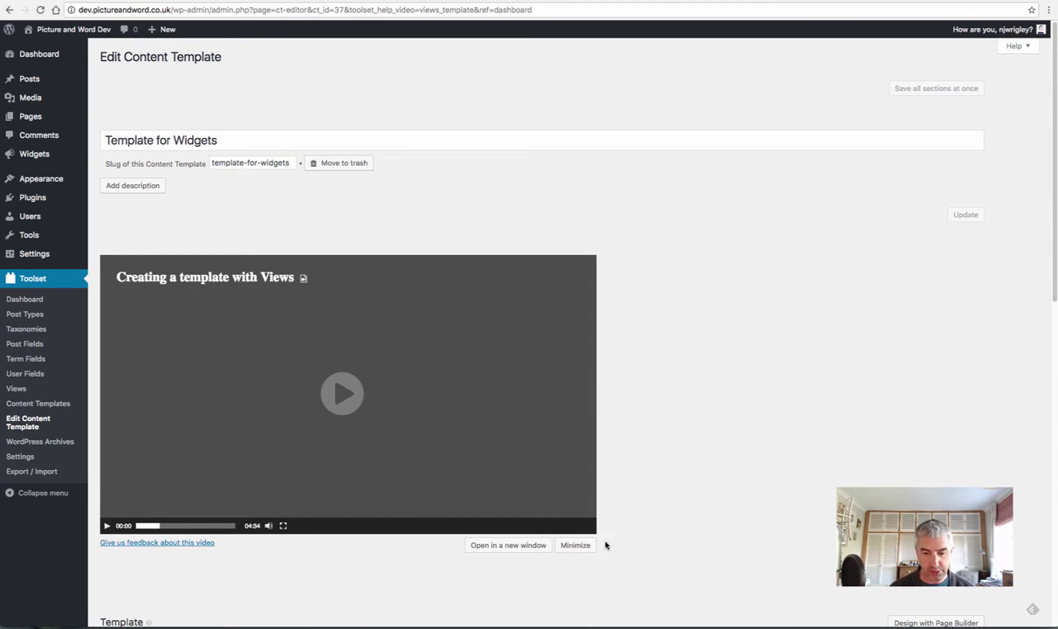
{"action": "left_click", "coordinate": [575, 545]}
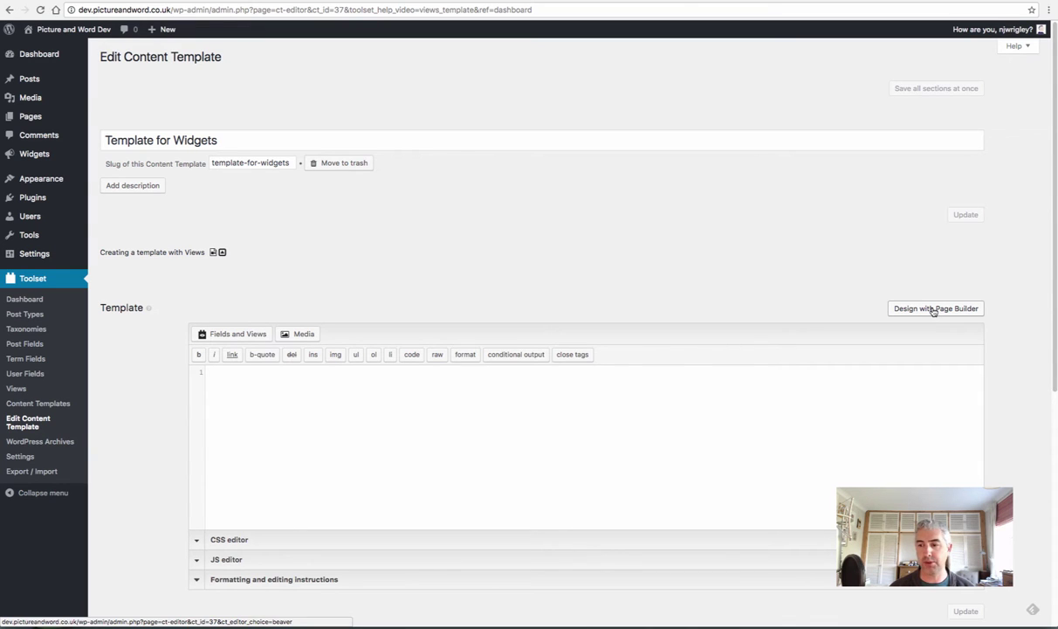
Step: Switch the Widgets content template to Page Builder design, launch the builder and decline the introductory tour
{"action": "left_click", "coordinate": [934, 309]}
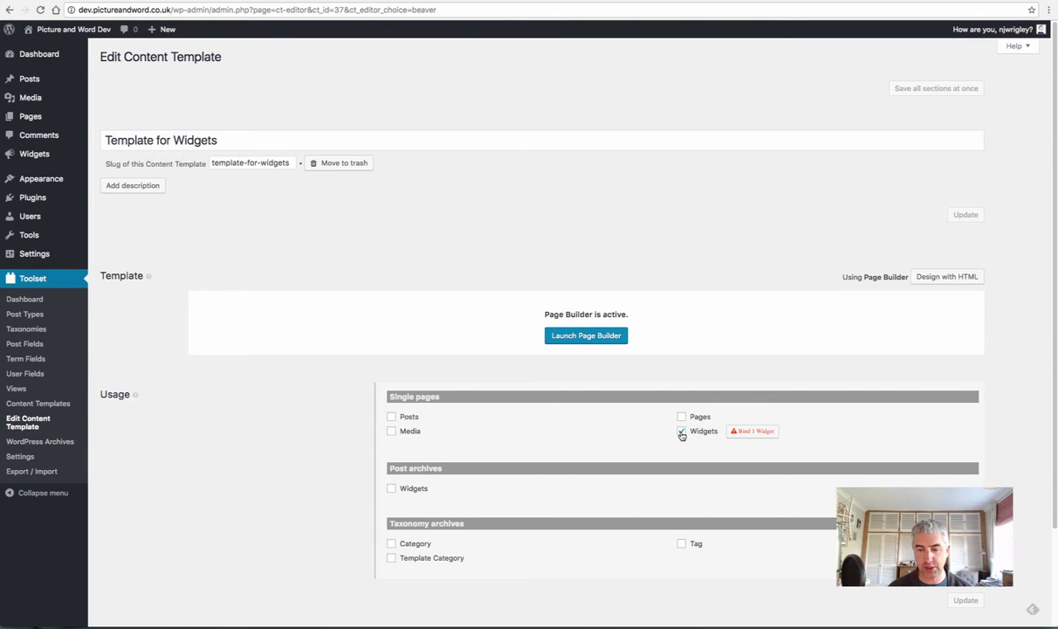
{"action": "left_click", "coordinate": [581, 336]}
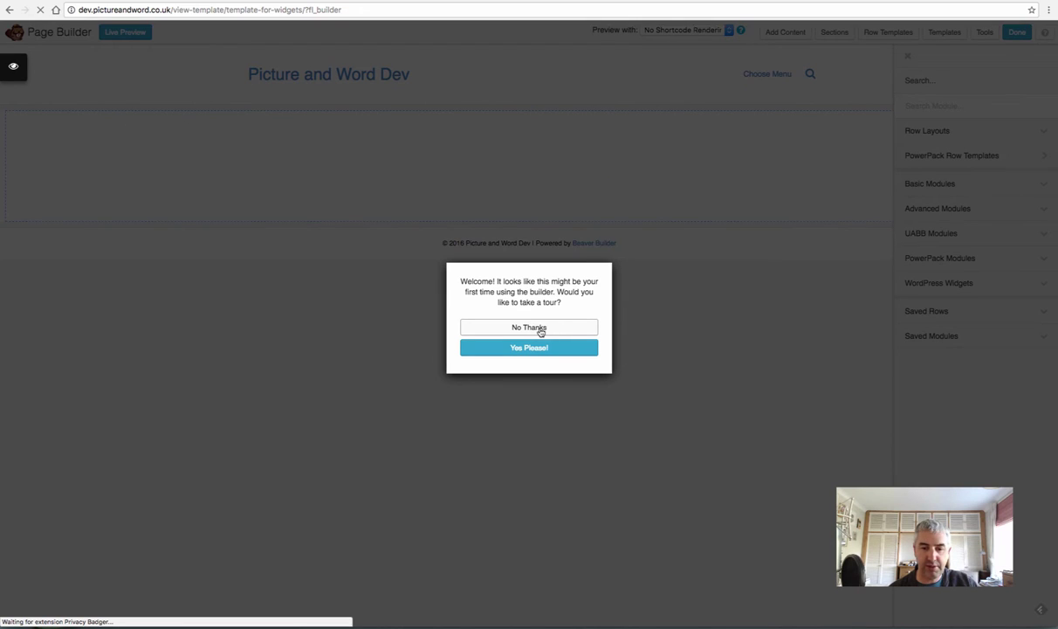
{"action": "left_click", "coordinate": [529, 328]}
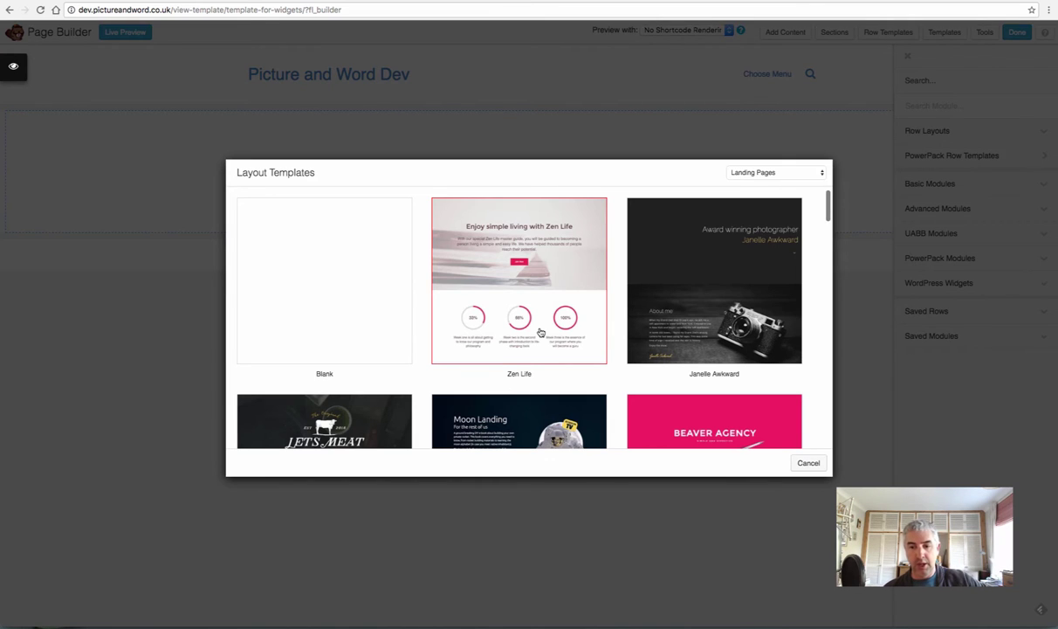
Step: Browse the landing page layout templates and apply the Agency layout
{"action": "scroll", "coordinate": [552, 327], "scroll_direction": "down", "scroll_amount": 1}
{"action": "scroll", "coordinate": [553, 327], "scroll_direction": "down", "scroll_amount": 5}
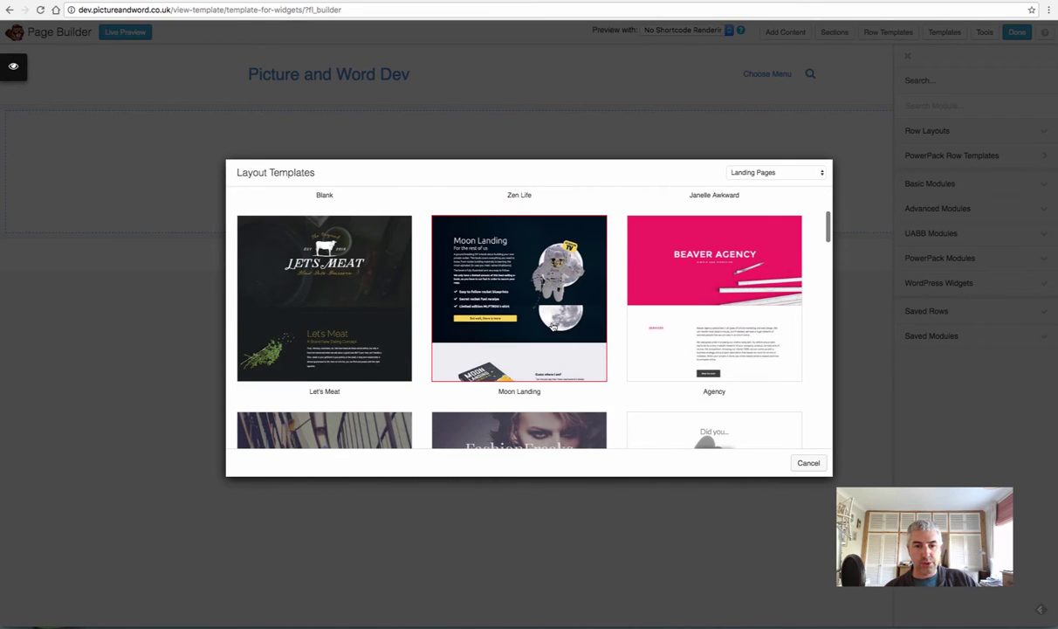
{"action": "scroll", "coordinate": [553, 327], "scroll_direction": "up", "scroll_amount": 1}
{"action": "scroll", "coordinate": [553, 326], "scroll_direction": "down", "scroll_amount": 3}
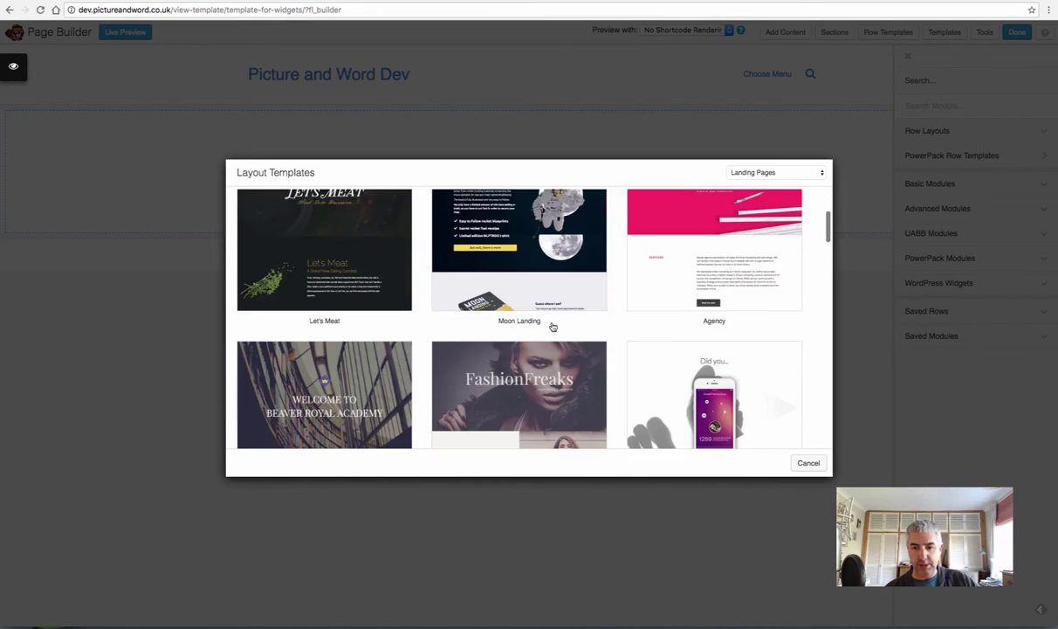
{"action": "scroll", "coordinate": [552, 326], "scroll_direction": "down", "scroll_amount": 4}
{"action": "scroll", "coordinate": [553, 327], "scroll_direction": "down", "scroll_amount": 2}
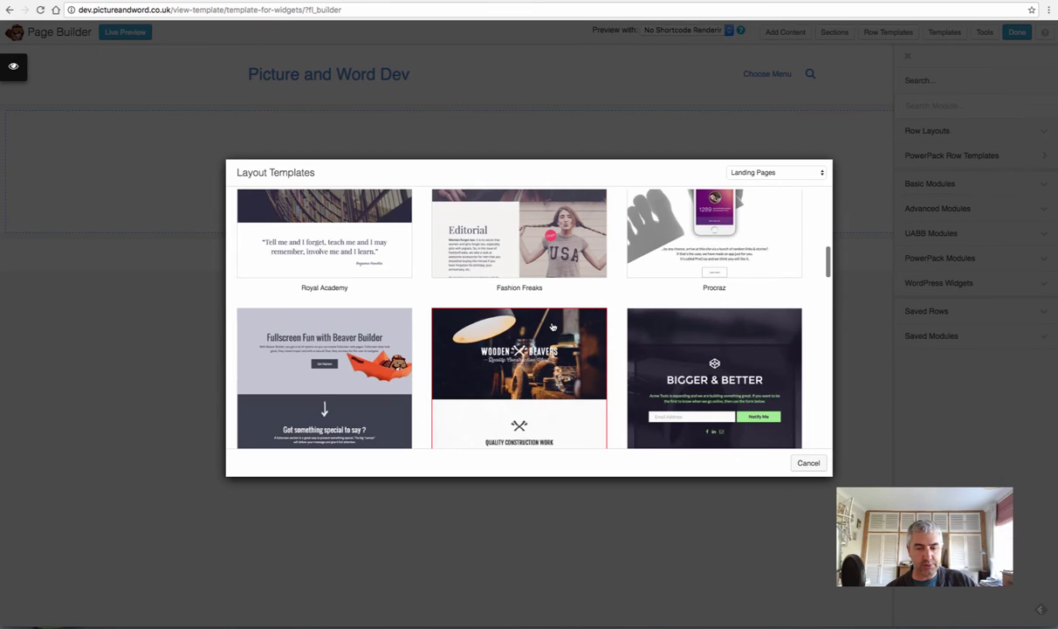
{"action": "scroll", "coordinate": [611, 337], "scroll_direction": "up", "scroll_amount": 8}
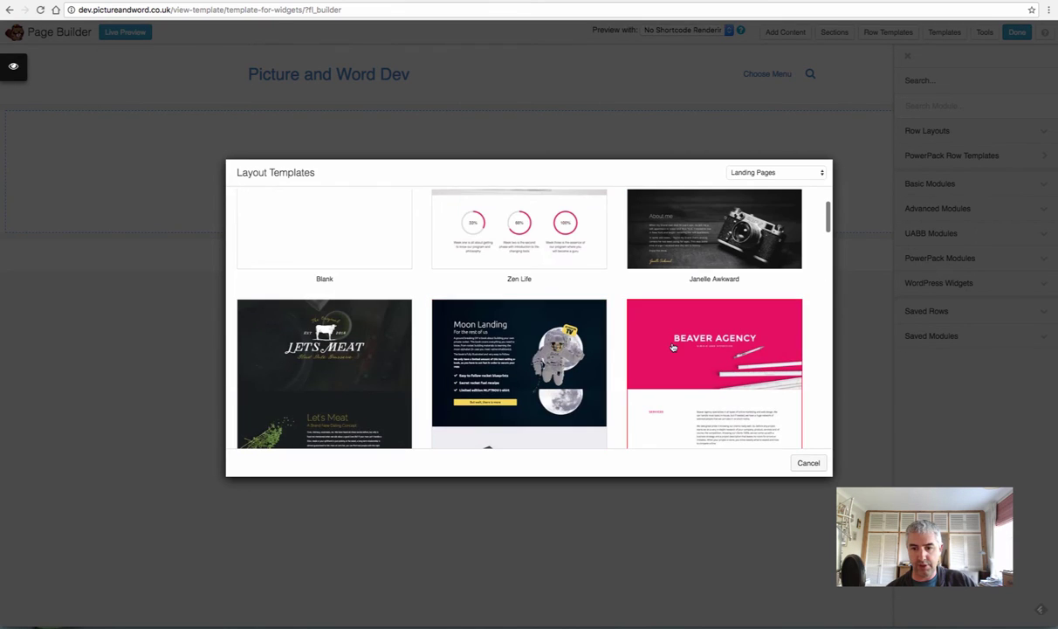
{"action": "left_click", "coordinate": [703, 347]}
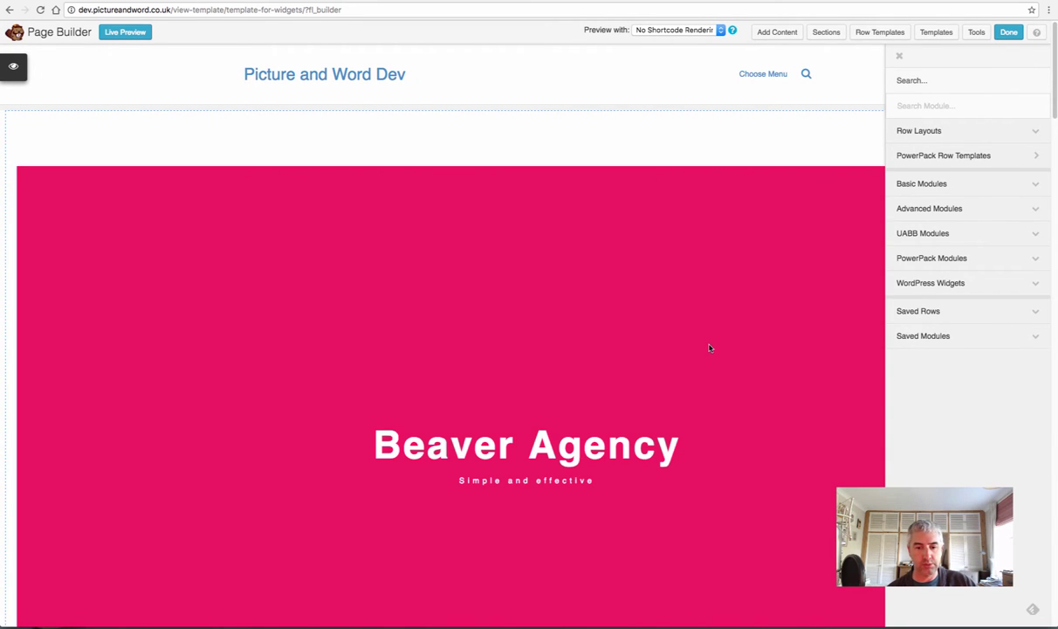
Step: Delete the Beaver Agency hero row at the start of the page layout
{"action": "scroll", "coordinate": [709, 348], "scroll_direction": "down", "scroll_amount": 3}
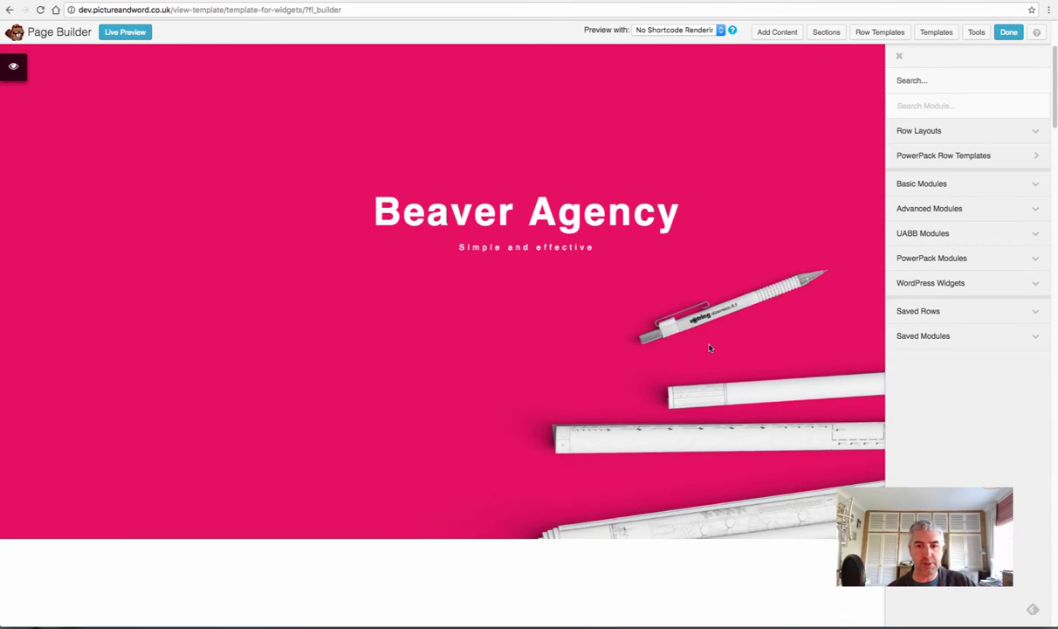
{"action": "scroll", "coordinate": [710, 348], "scroll_direction": "up", "scroll_amount": 2}
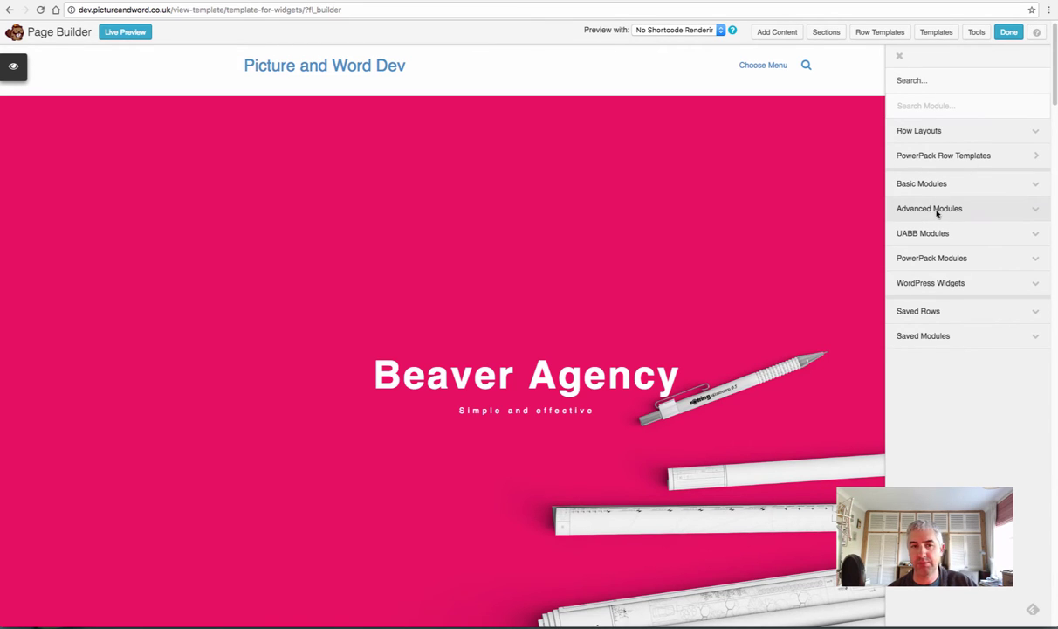
{"action": "left_click", "coordinate": [78, 88]}
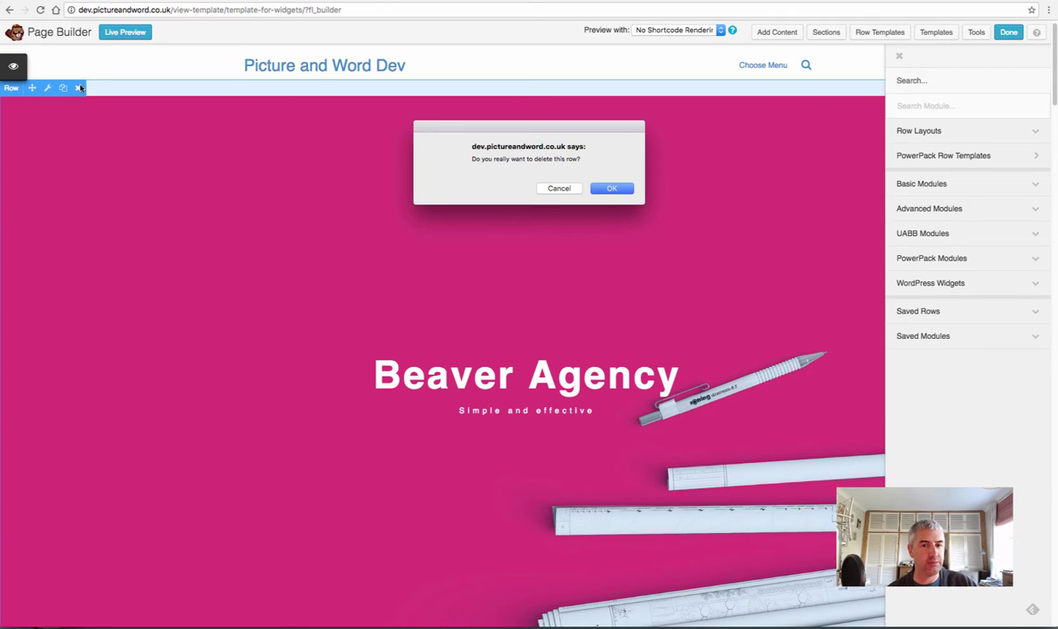
{"action": "left_click", "coordinate": [611, 188]}
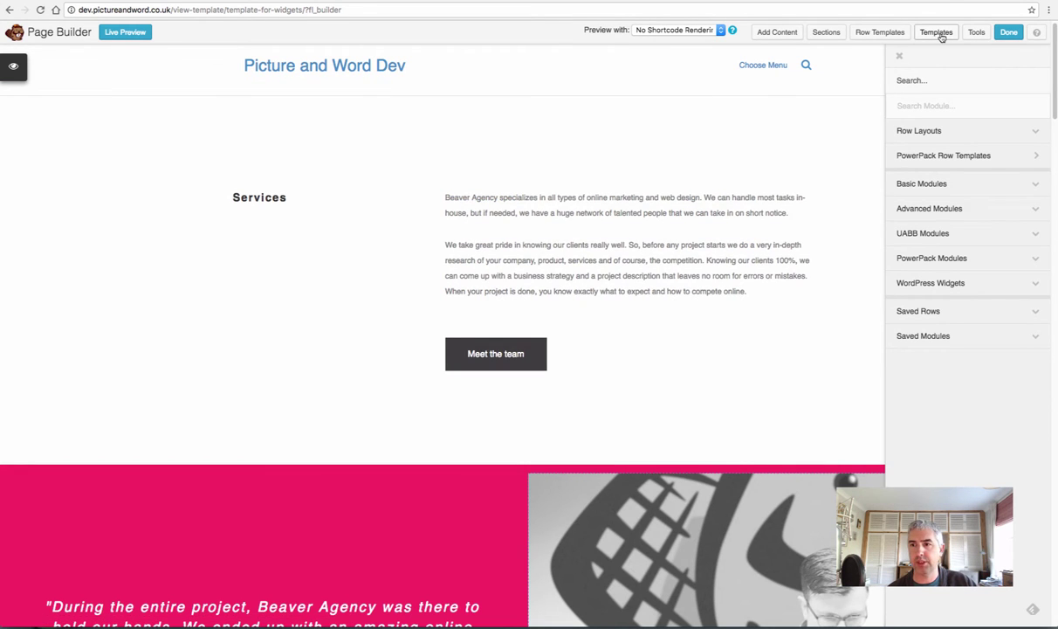
Step: Replace the existing layout with the Moon Landing landing page template
{"action": "left_click", "coordinate": [936, 31]}
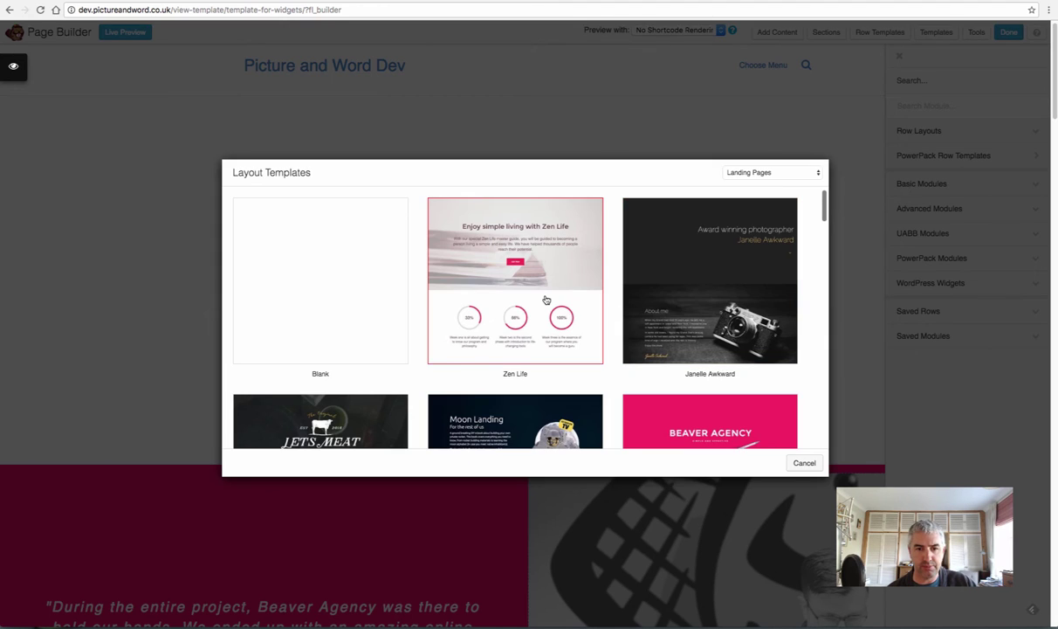
{"action": "scroll", "coordinate": [546, 299], "scroll_direction": "down", "scroll_amount": 3}
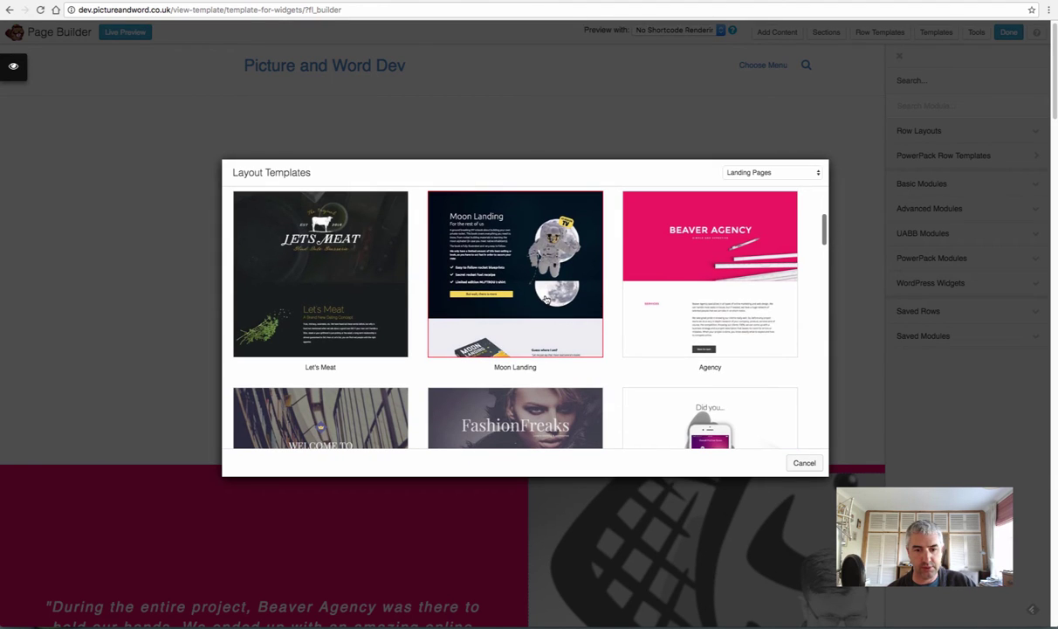
{"action": "scroll", "coordinate": [546, 298], "scroll_direction": "down", "scroll_amount": 2}
{"action": "scroll", "coordinate": [506, 279], "scroll_direction": "up", "scroll_amount": 3}
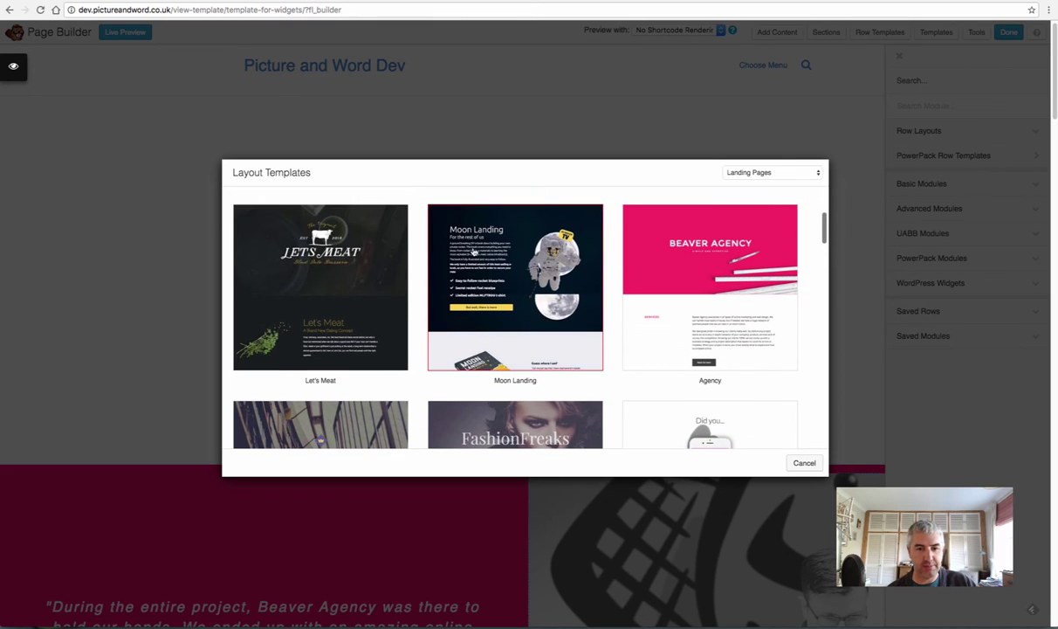
{"action": "left_click", "coordinate": [473, 251]}
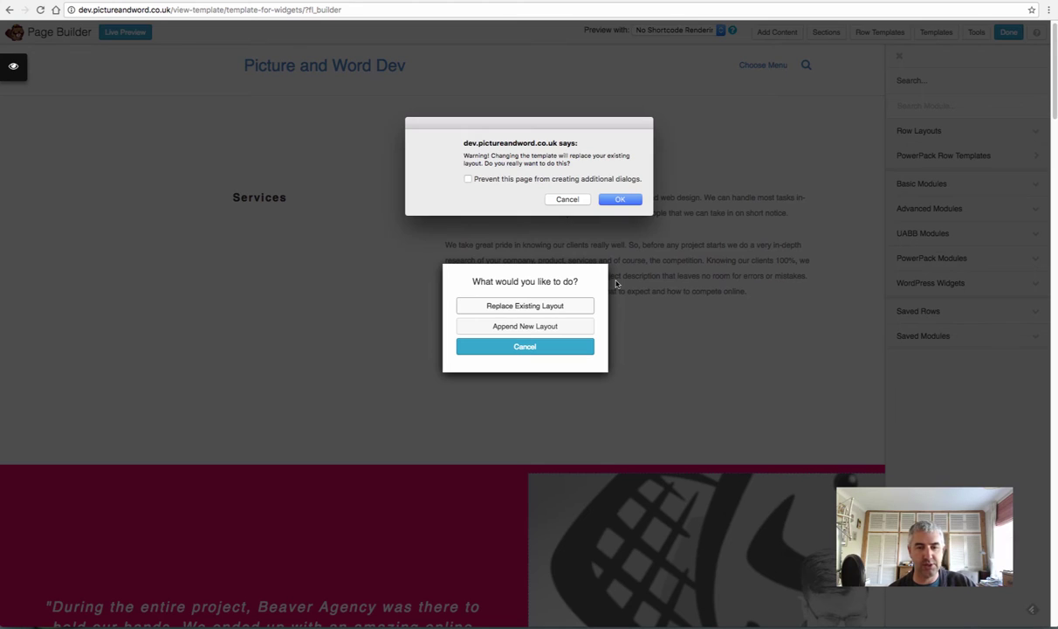
{"action": "left_click", "coordinate": [620, 200]}
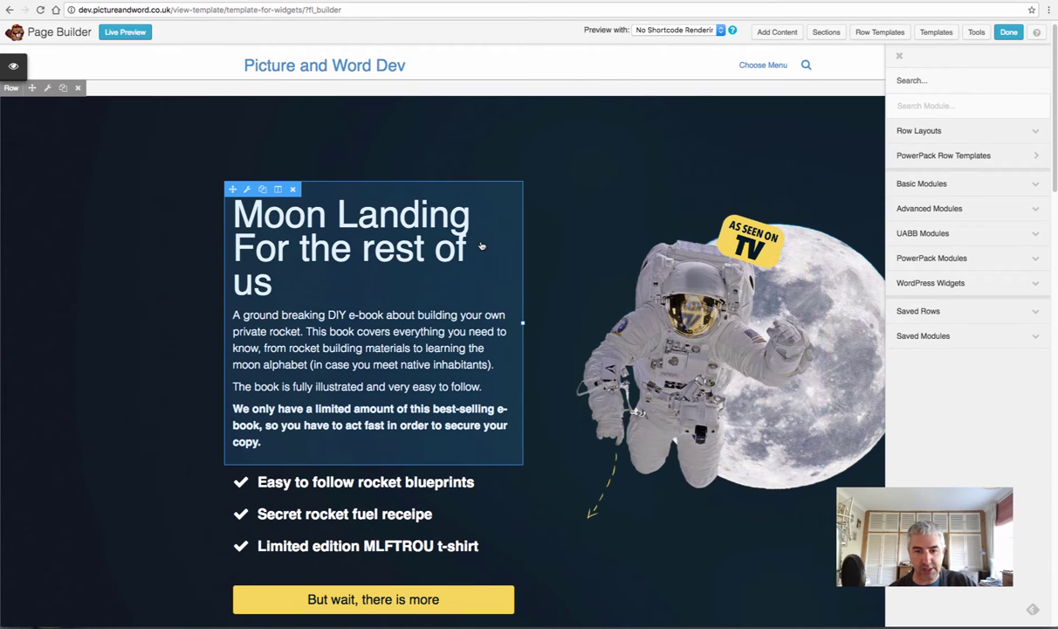
Step: Examine the Moon Landing layout's rows and the list of Widgets items available for previewing
{"action": "scroll", "coordinate": [483, 249], "scroll_direction": "down", "scroll_amount": 1}
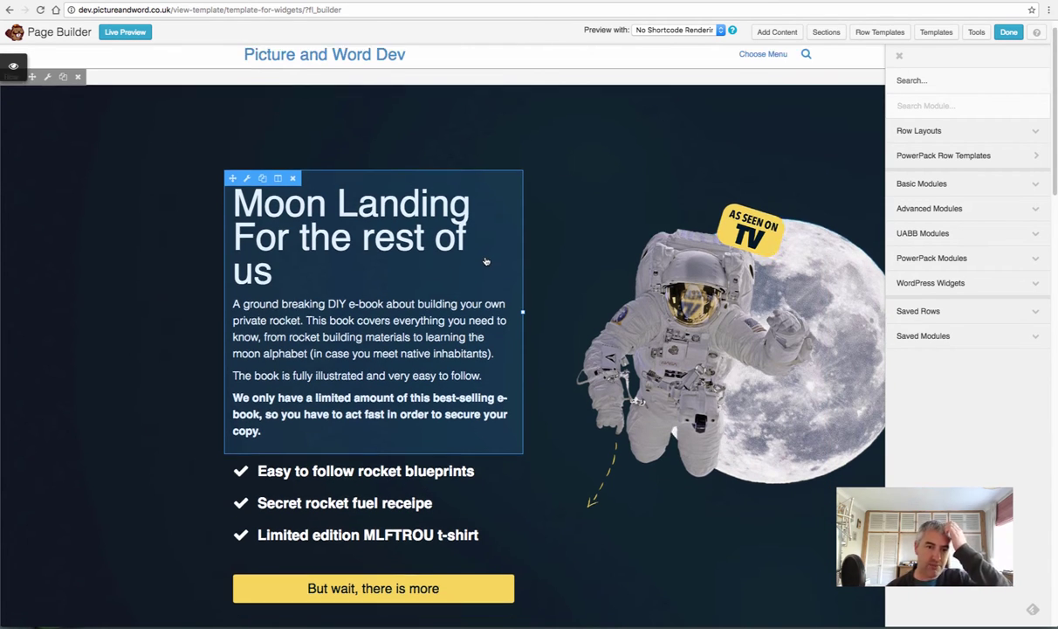
{"action": "scroll", "coordinate": [487, 261], "scroll_direction": "down", "scroll_amount": 10}
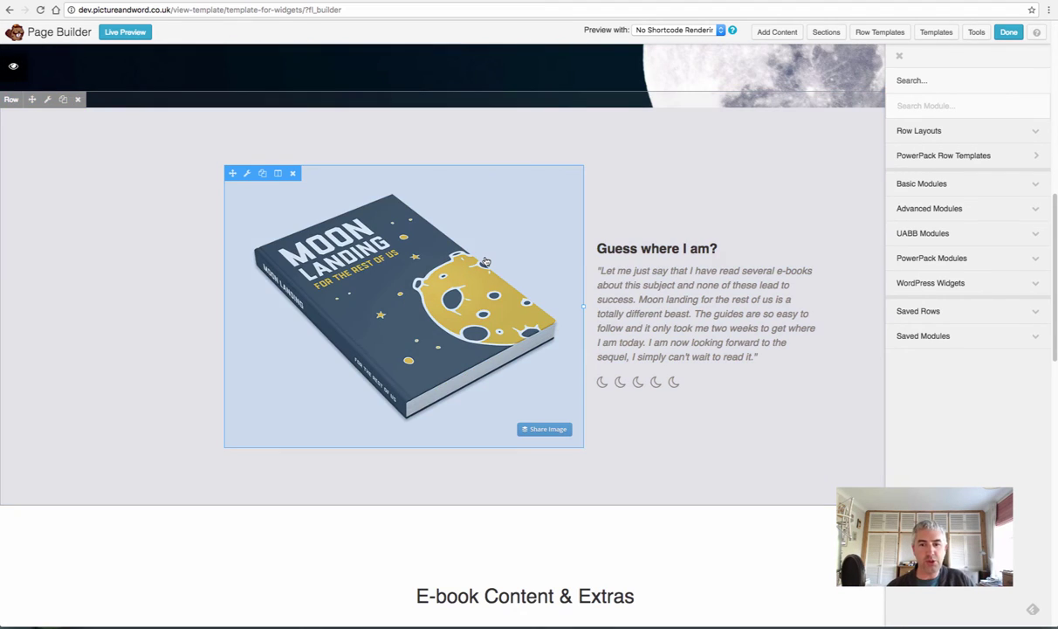
{"action": "scroll", "coordinate": [486, 261], "scroll_direction": "up", "scroll_amount": 4}
{"action": "scroll", "coordinate": [486, 261], "scroll_direction": "up", "scroll_amount": 10}
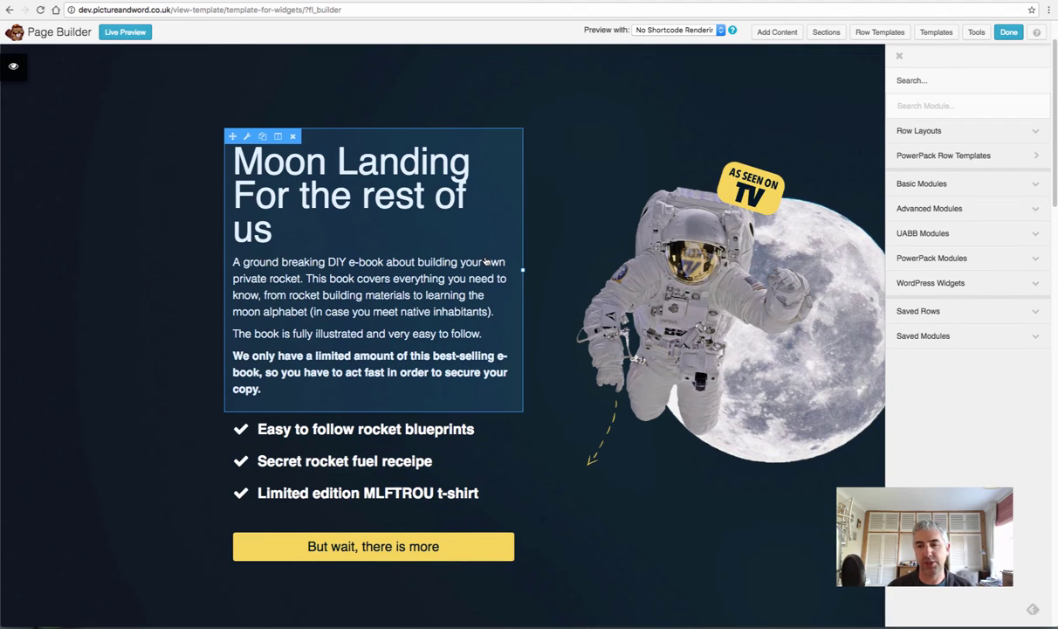
{"action": "scroll", "coordinate": [486, 261], "scroll_direction": "down", "scroll_amount": 2}
{"action": "scroll", "coordinate": [487, 261], "scroll_direction": "up", "scroll_amount": 2}
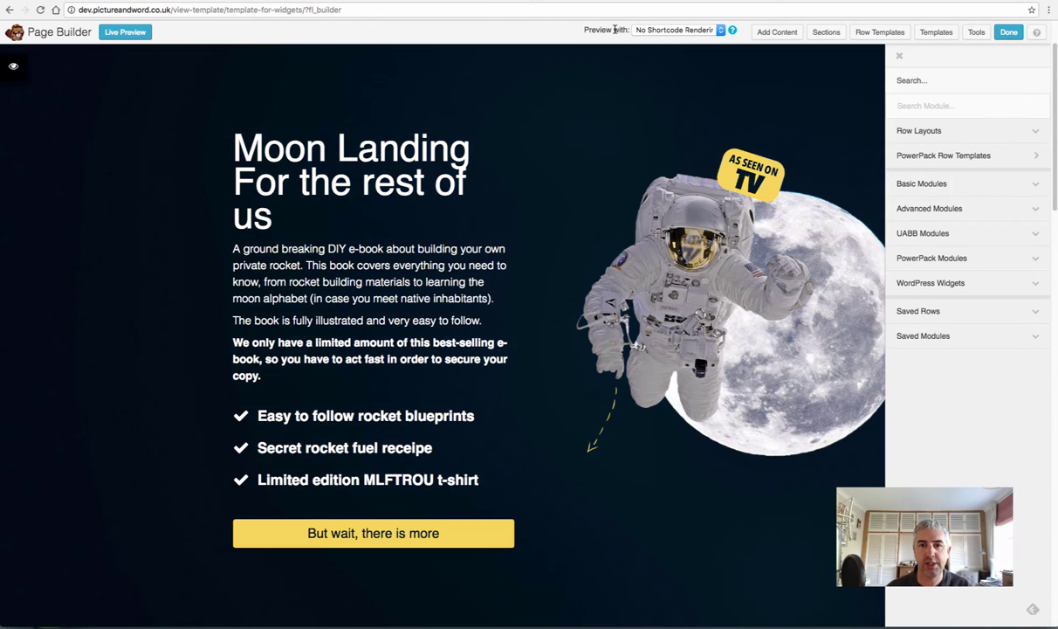
{"action": "left_click_drag", "start_coordinate": [584, 29], "coordinate": [630, 30]}
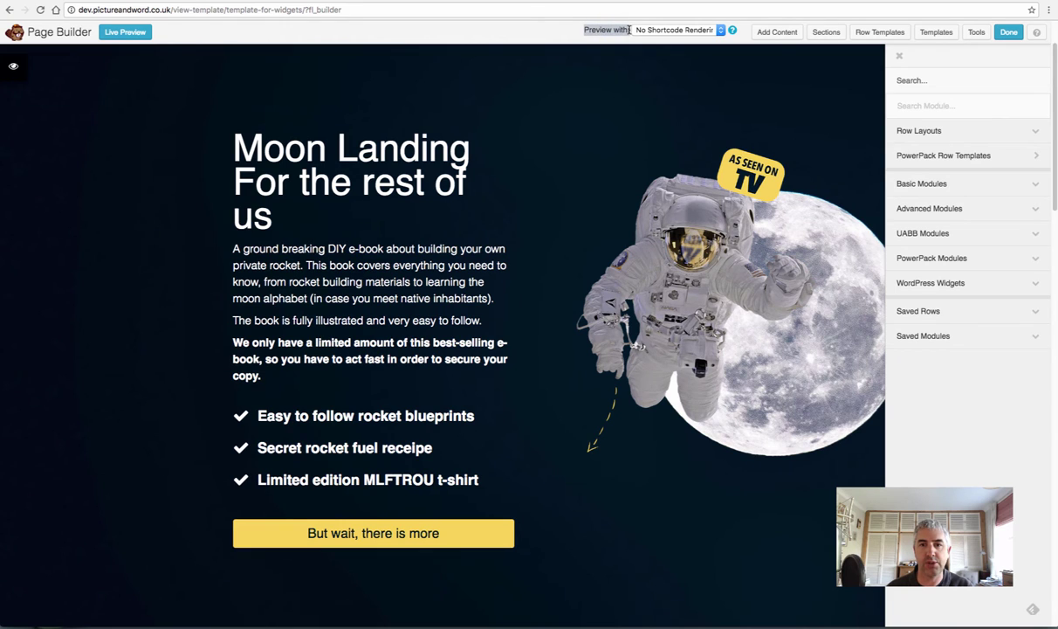
{"action": "left_click", "coordinate": [656, 31]}
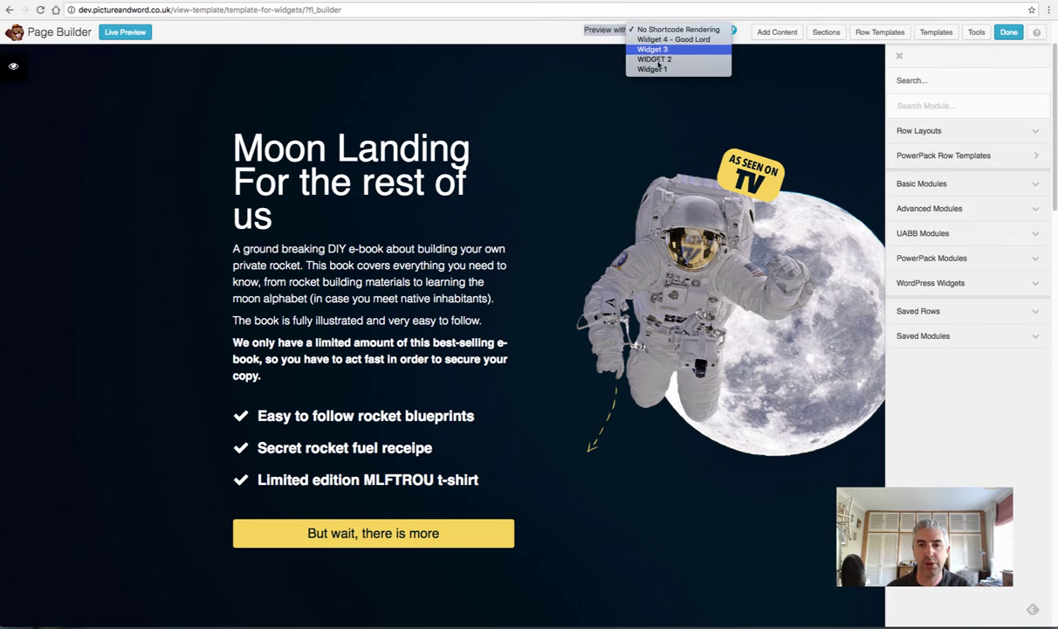
{"action": "left_click", "coordinate": [528, 28]}
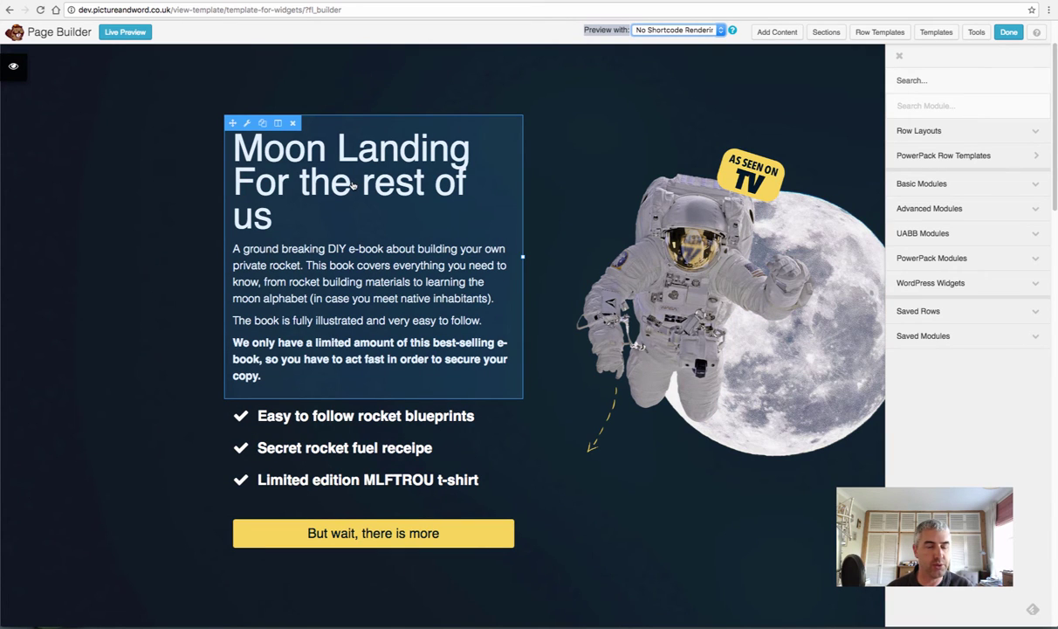
Step: Open the hero text module's settings, enlarge the editor and delete the two-line "Moon Landing For the rest of us" heading
{"action": "left_click", "coordinate": [247, 123]}
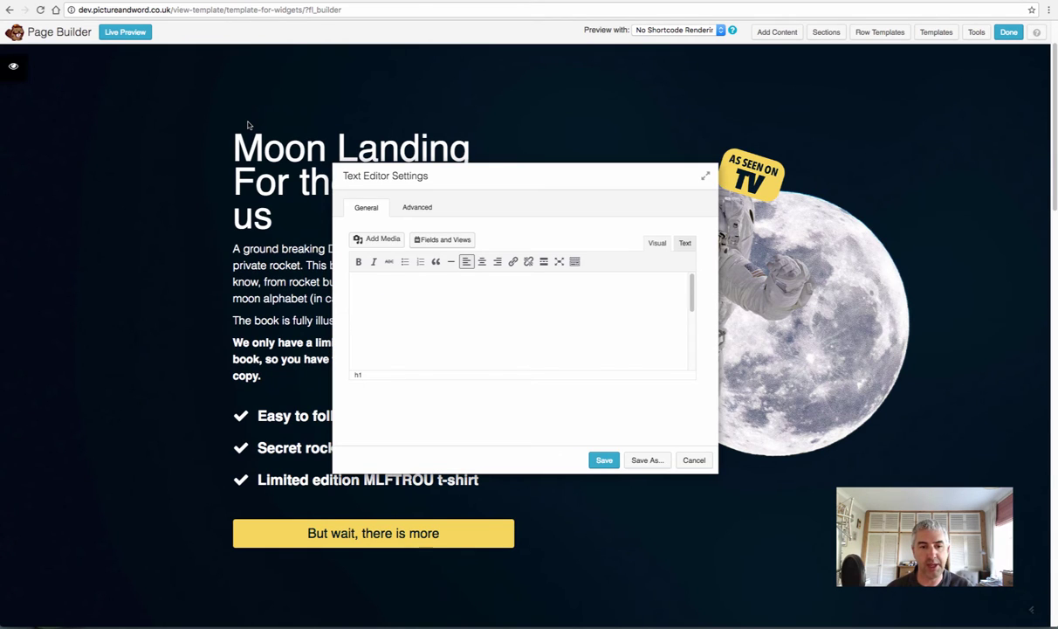
{"action": "left_click_drag", "start_coordinate": [690, 286], "coordinate": [692, 298]}
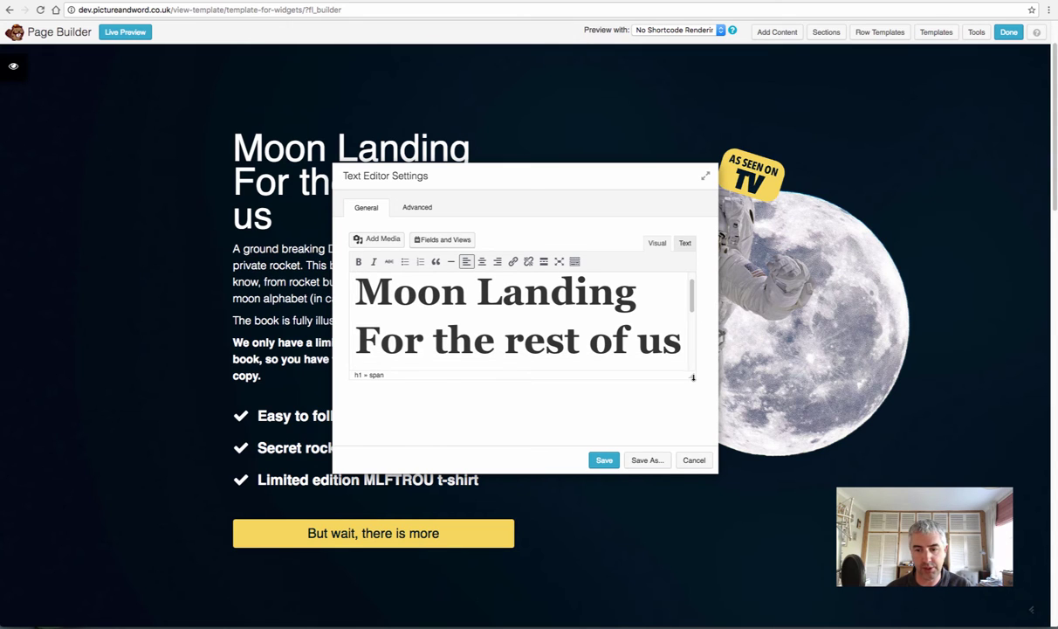
{"action": "left_click_drag", "start_coordinate": [691, 374], "coordinate": [690, 418]}
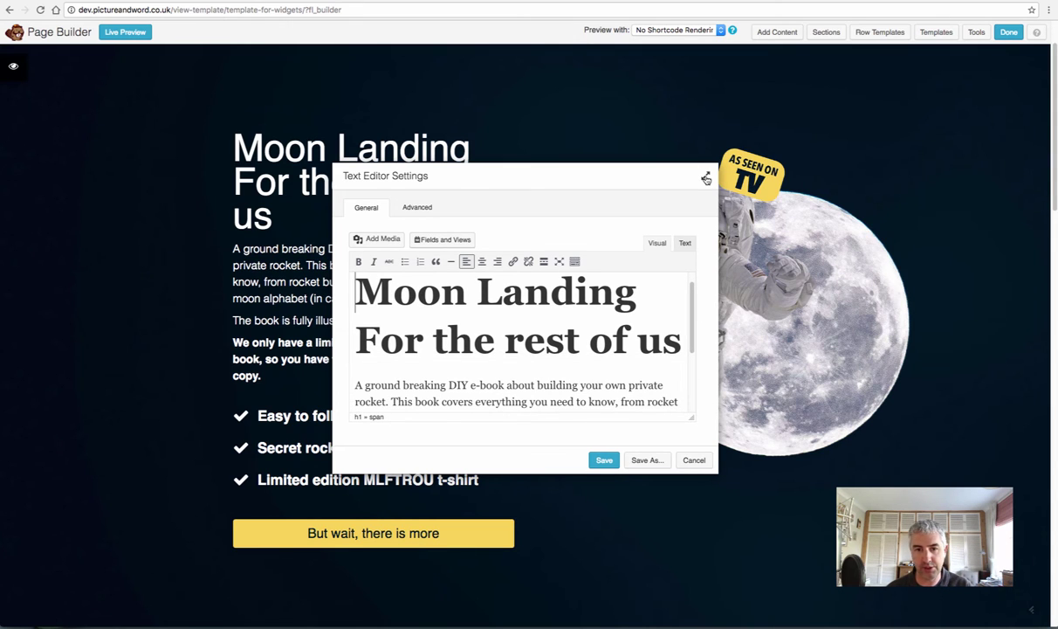
{"action": "left_click", "coordinate": [705, 179]}
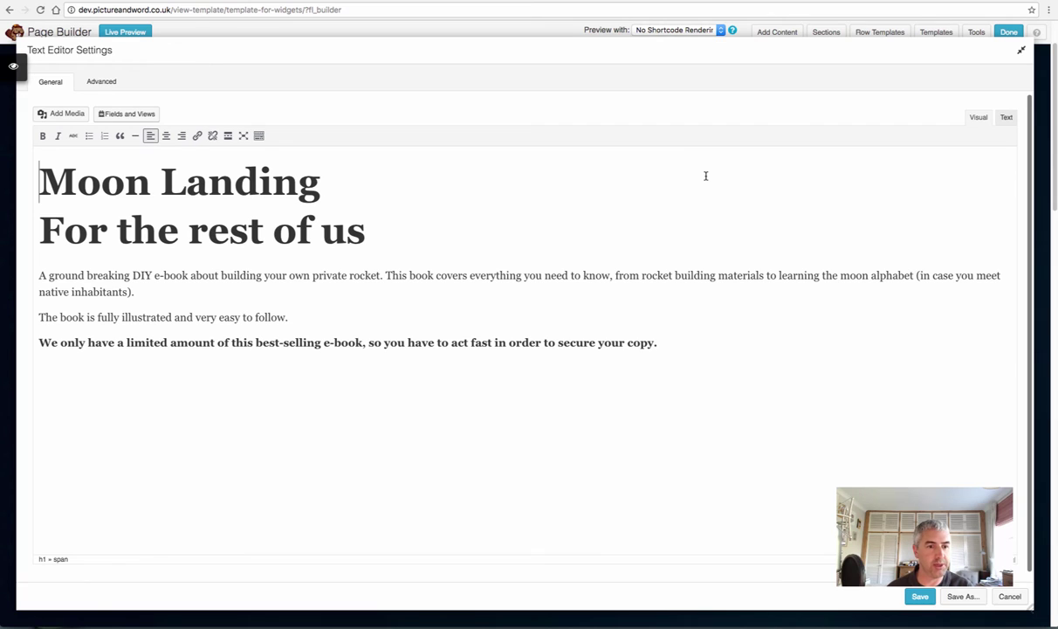
{"action": "left_click_drag", "start_coordinate": [362, 228], "coordinate": [39, 174]}
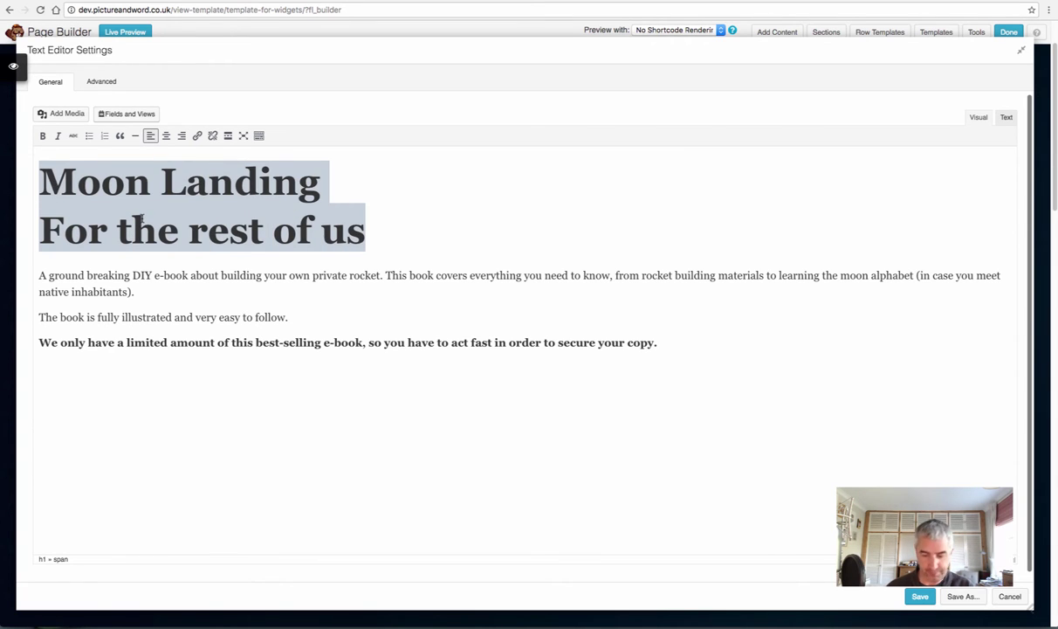
{"action": "key", "text": "BackSpace"}
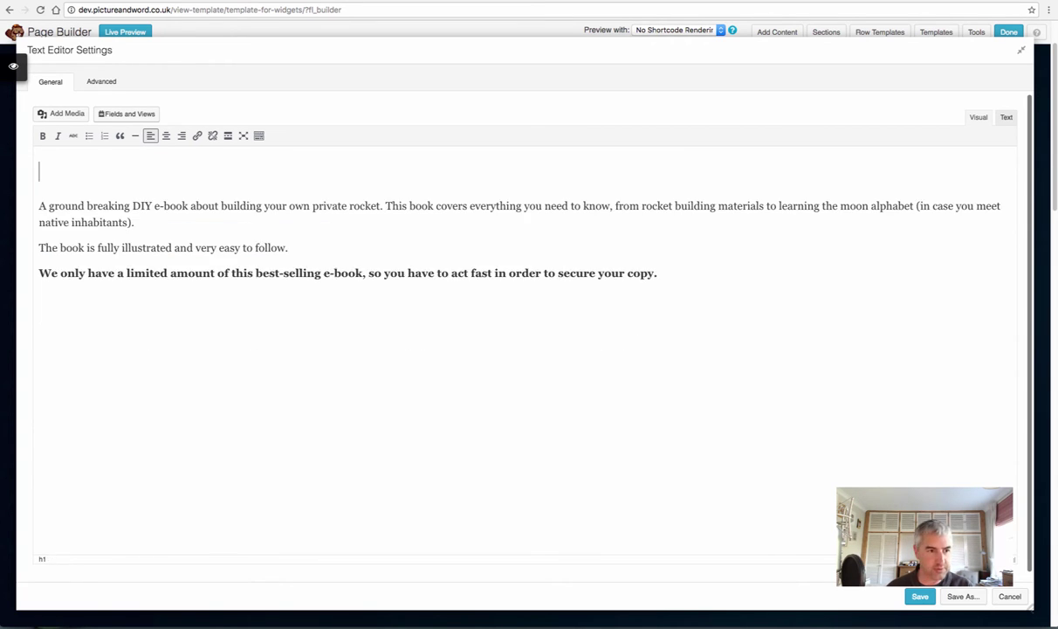
Step: Insert the Post title shortcode as the heading, output as stored in the database, and save the text module
{"action": "left_click", "coordinate": [120, 118]}
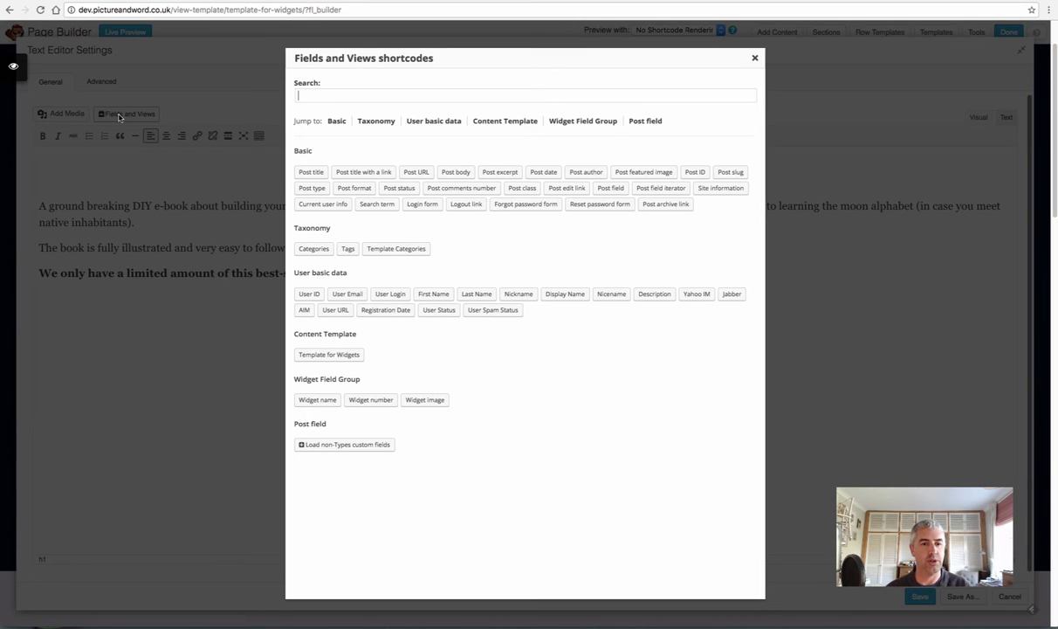
{"action": "left_click", "coordinate": [314, 174]}
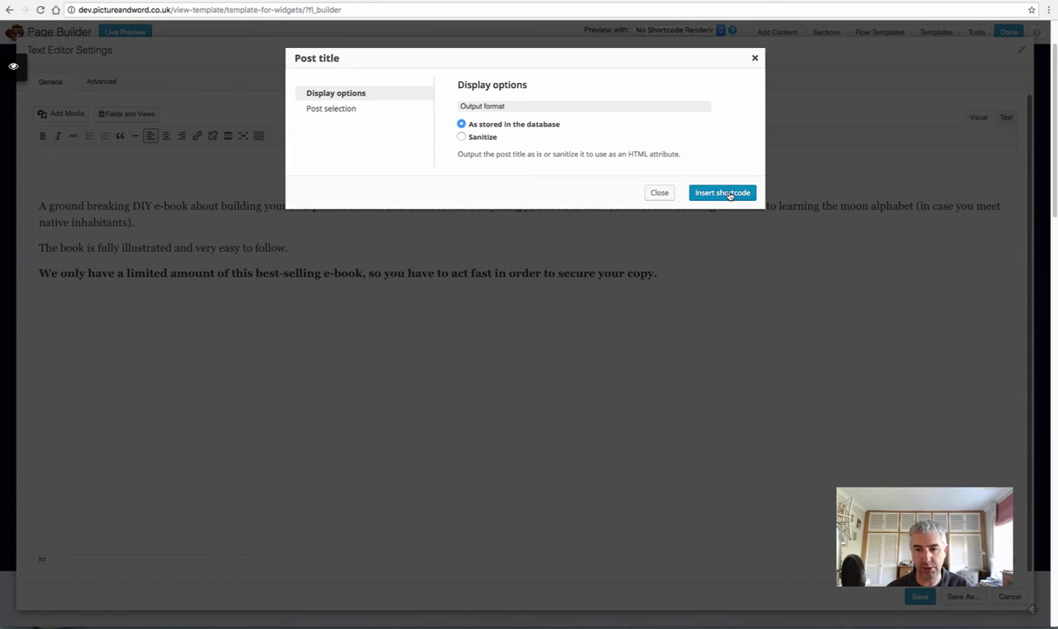
{"action": "left_click", "coordinate": [730, 193]}
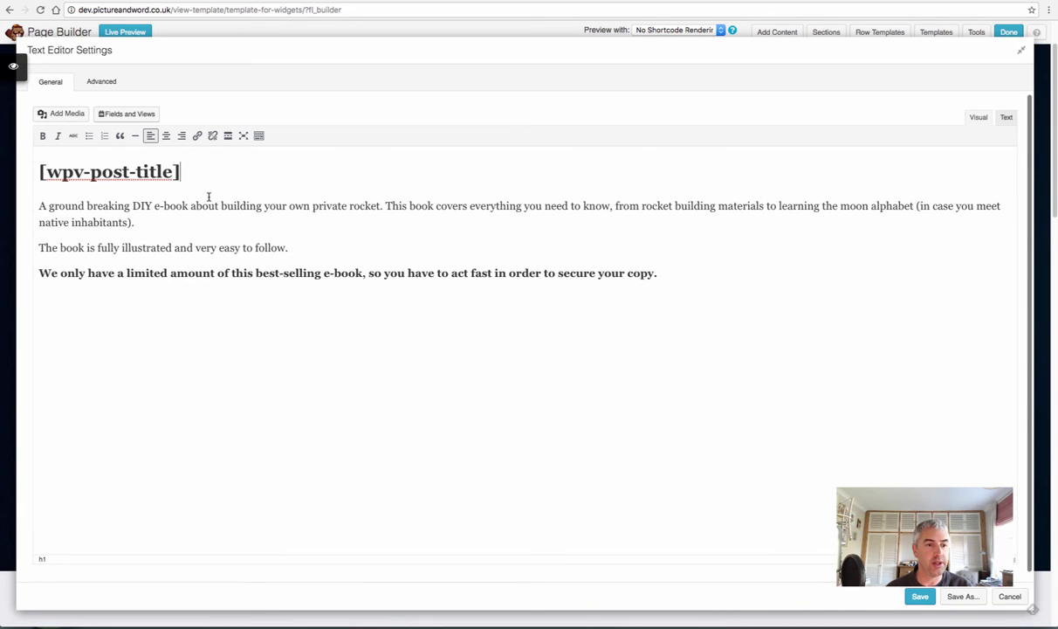
{"action": "mouse_move", "coordinate": [181, 171]}
{"action": "left_mouse_down"}
{"action": "mouse_move", "coordinate": [40, 173]}
{"action": "mouse_move", "coordinate": [199, 172]}
{"action": "left_mouse_up"}
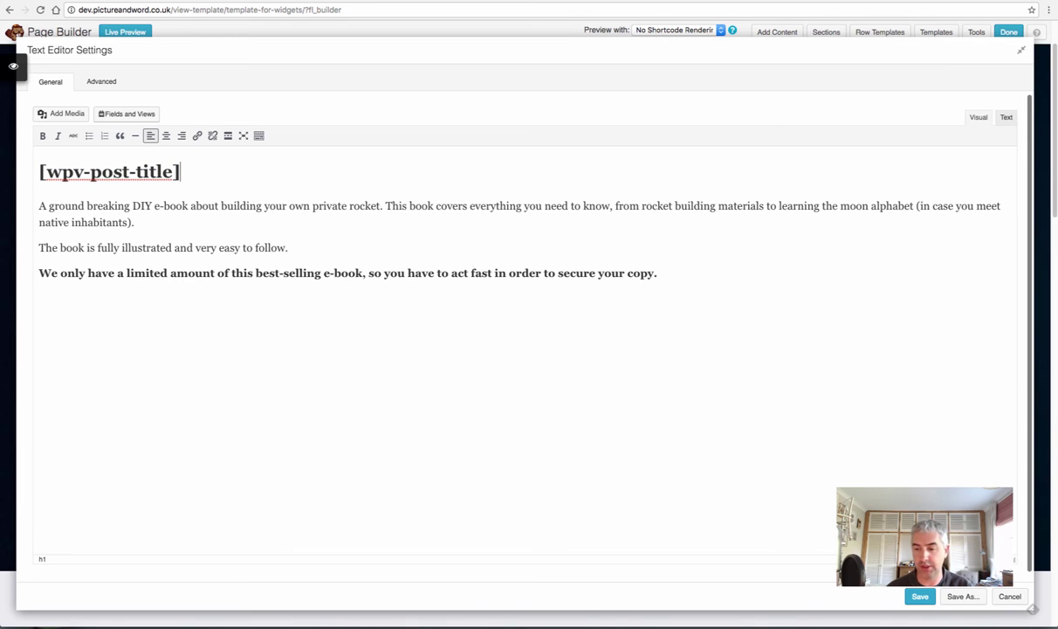
{"action": "left_click", "coordinate": [922, 596]}
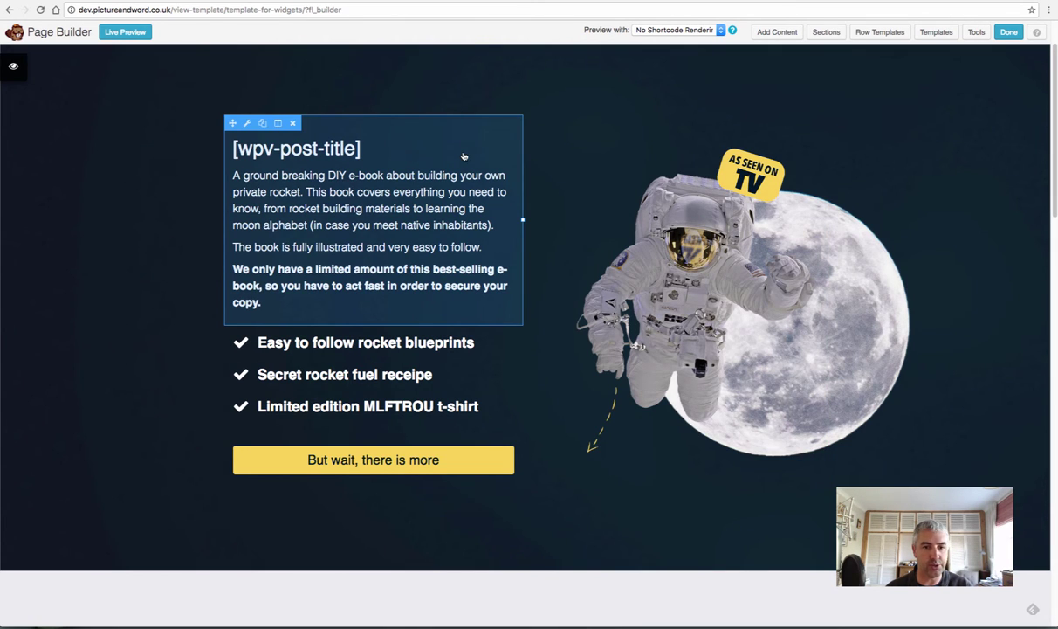
Step: Preview the template's dynamic title with Widget 1, WIDGET 2 and Widget 4 – Good Lord, ending back on Widget 1
{"action": "left_click", "coordinate": [668, 31]}
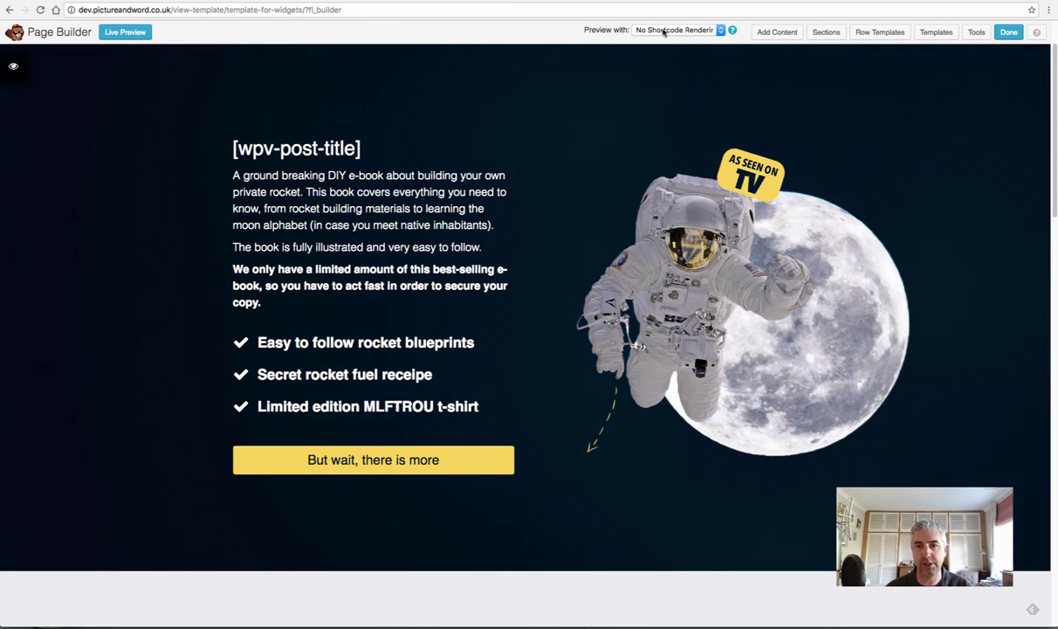
{"action": "left_click", "coordinate": [662, 74]}
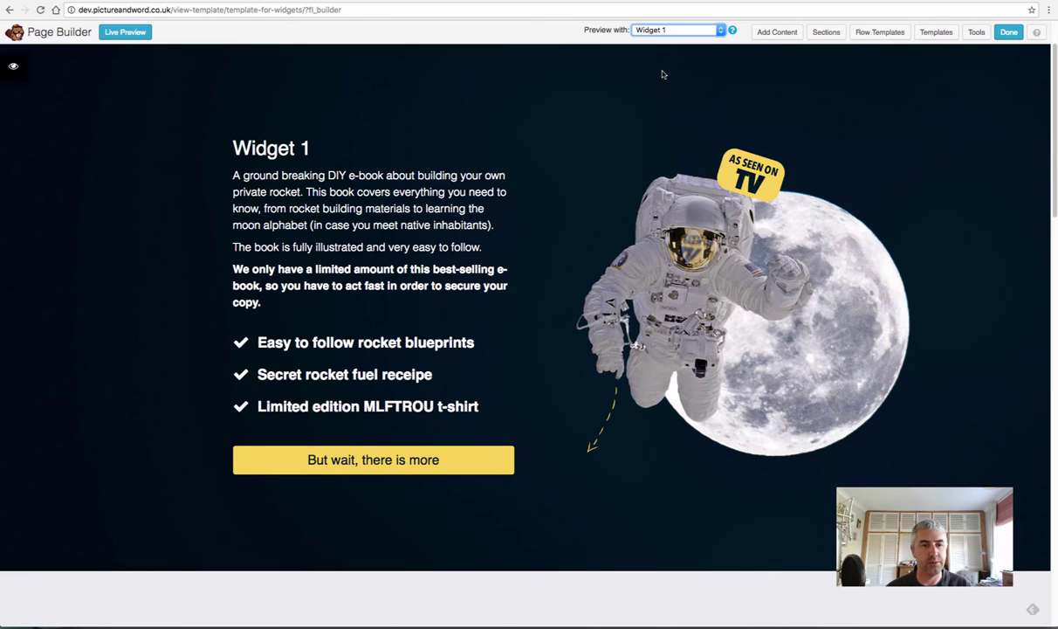
{"action": "left_click", "coordinate": [635, 33]}
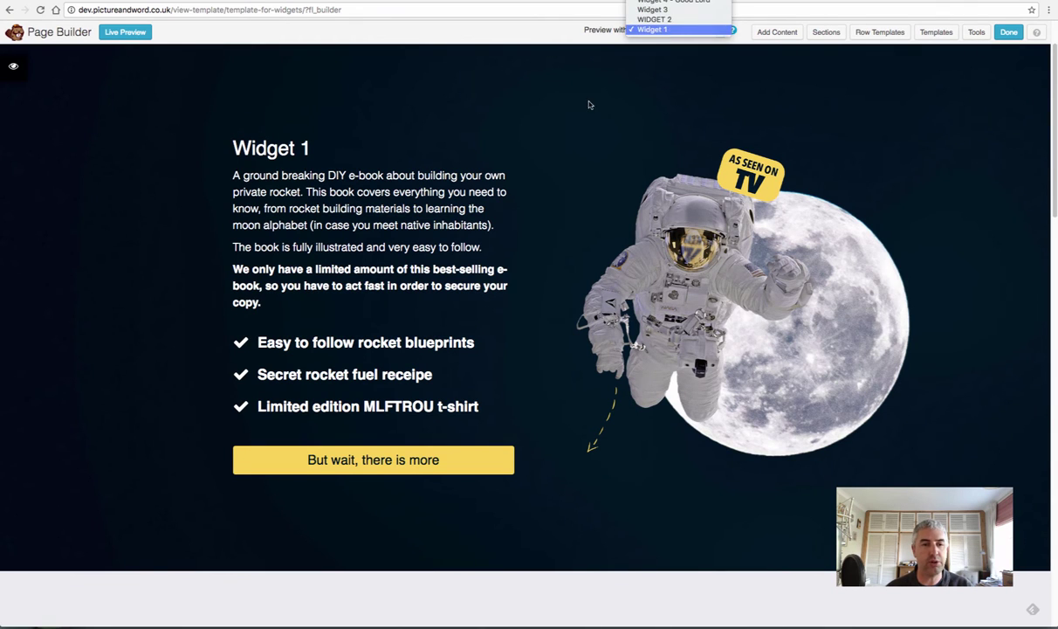
{"action": "left_click", "coordinate": [390, 137]}
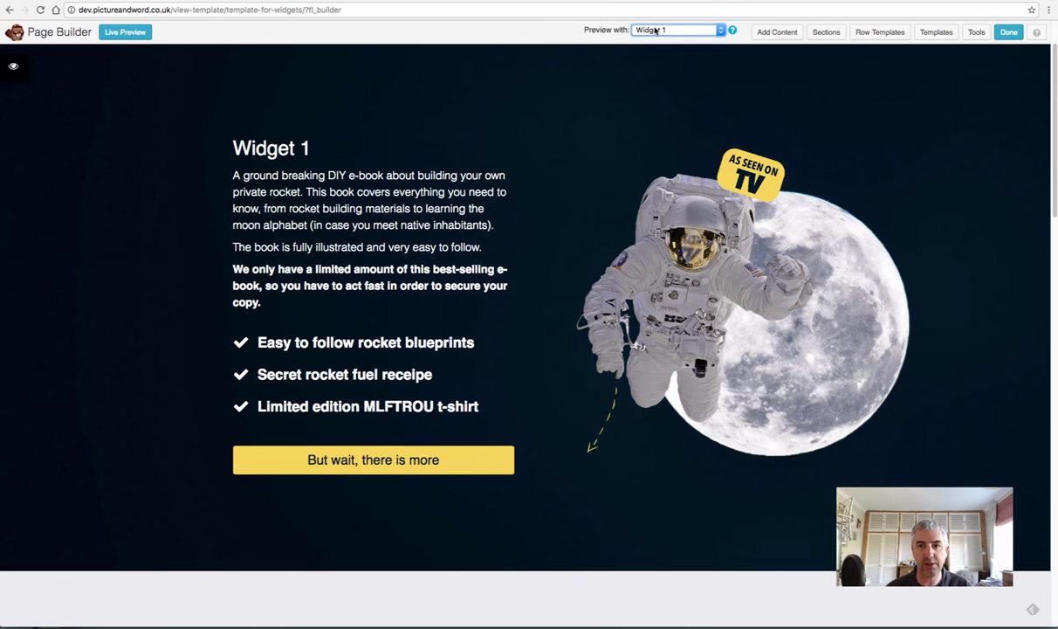
{"action": "left_click", "coordinate": [657, 31]}
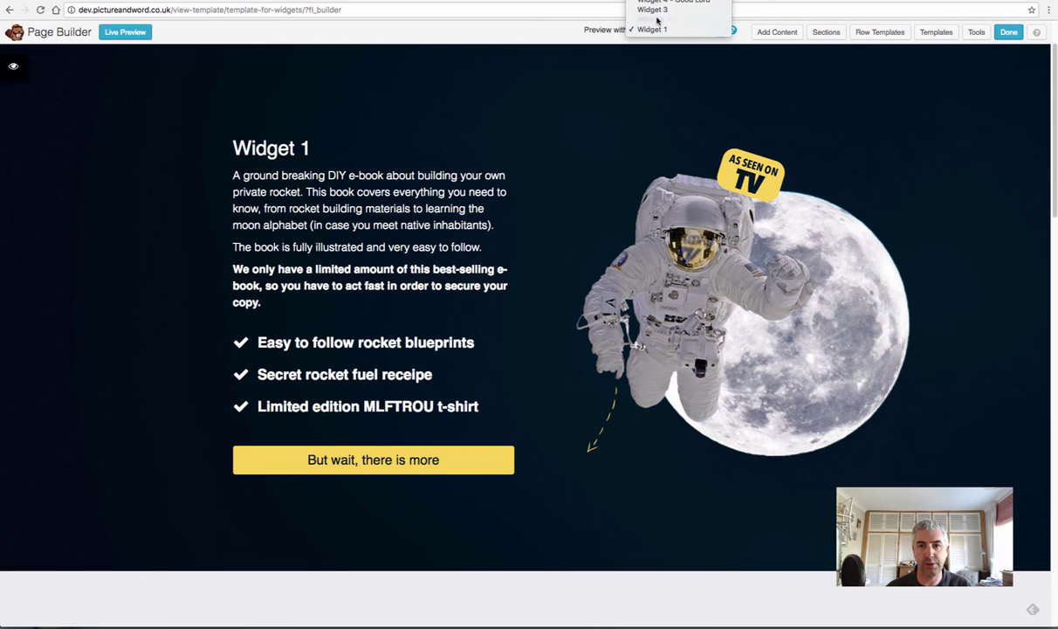
{"action": "left_click", "coordinate": [657, 19]}
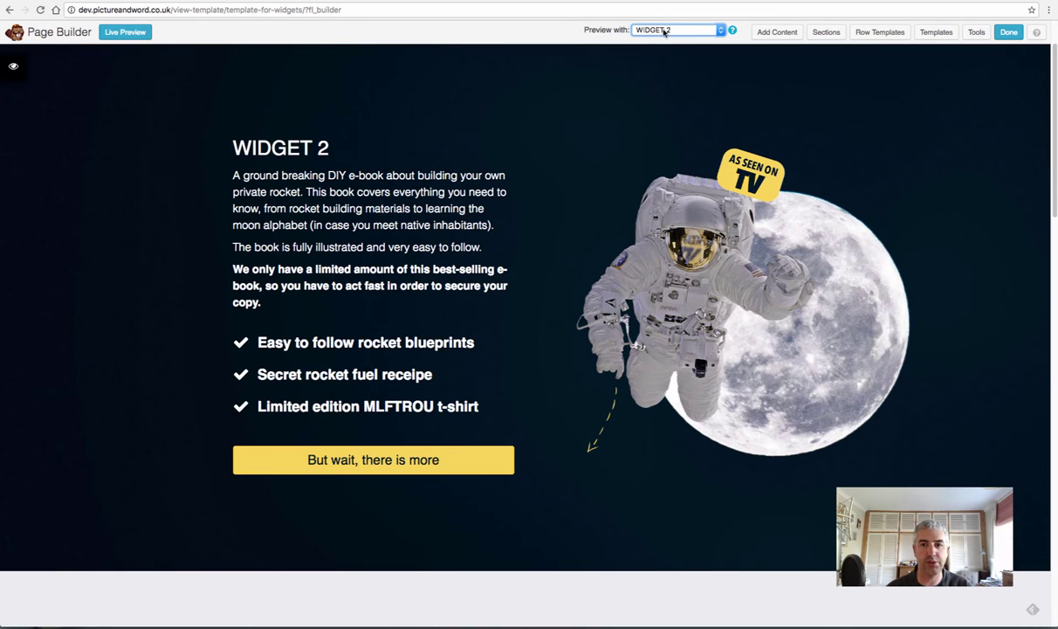
{"action": "left_click", "coordinate": [664, 32]}
{"action": "left_click", "coordinate": [665, 9]}
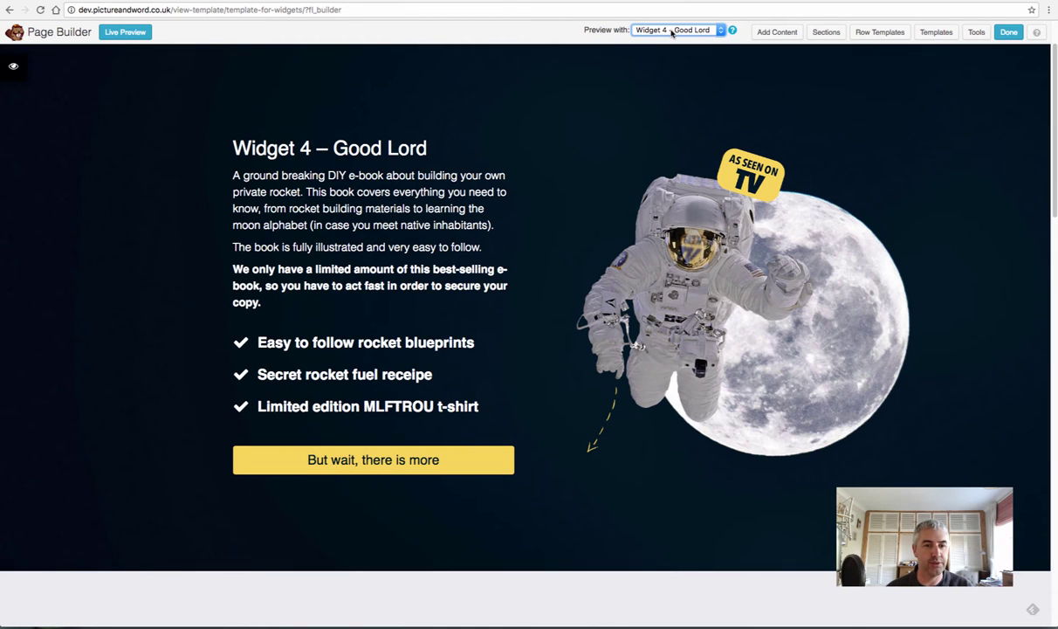
{"action": "left_click", "coordinate": [672, 33]}
{"action": "left_click", "coordinate": [666, 61]}
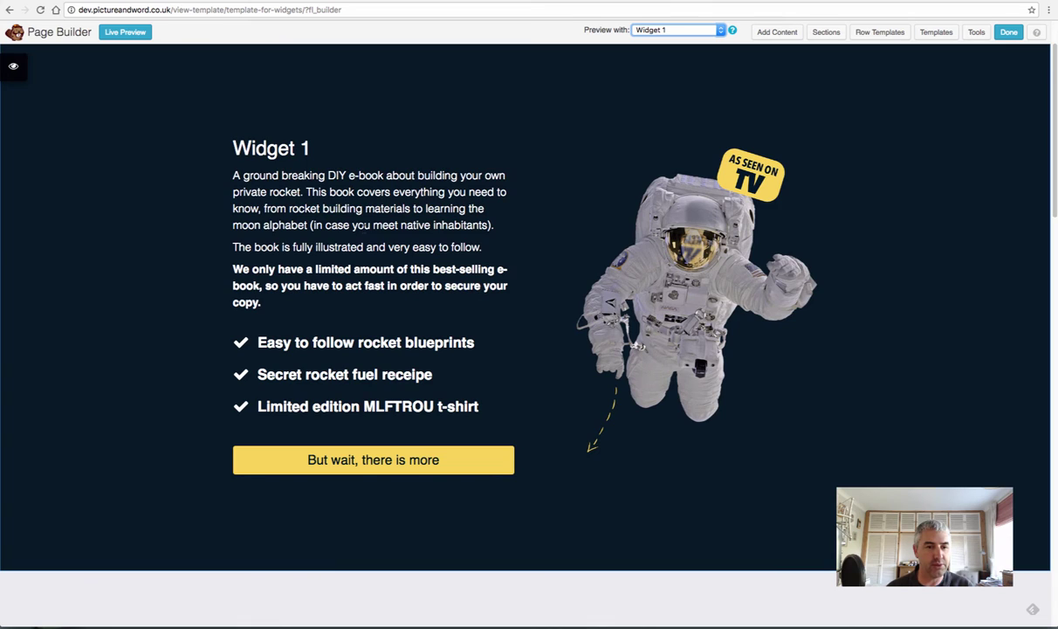
Step: In the enlarged hero text module editor, delete the two descriptive paragraphs below the title shortcode and leave an empty line there
{"action": "mouse_move", "coordinate": [294, 183]}
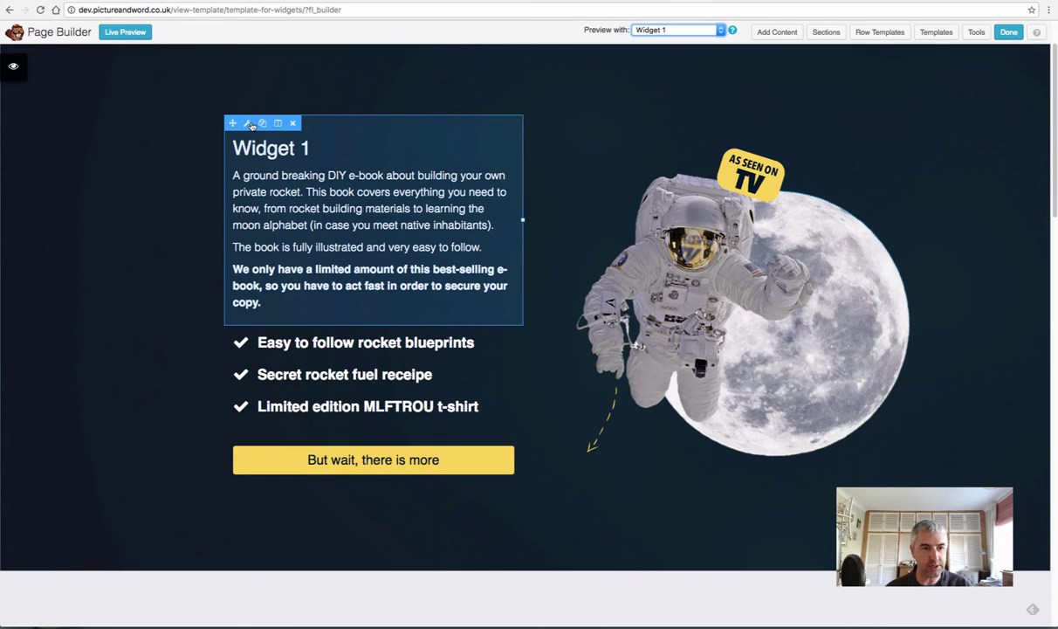
{"action": "left_click", "coordinate": [248, 124]}
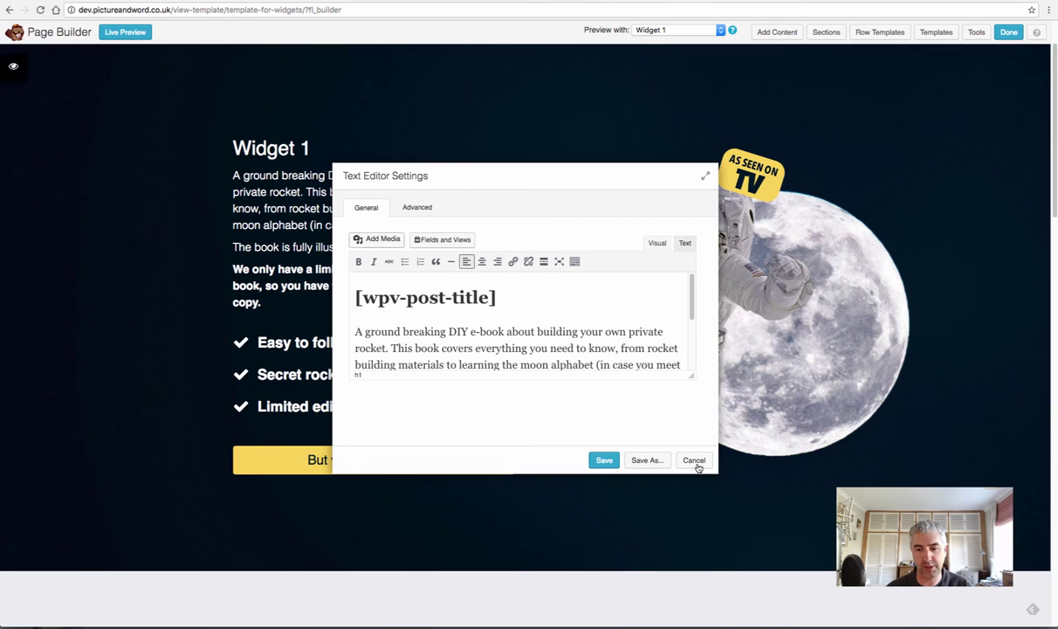
{"action": "left_click", "coordinate": [705, 178]}
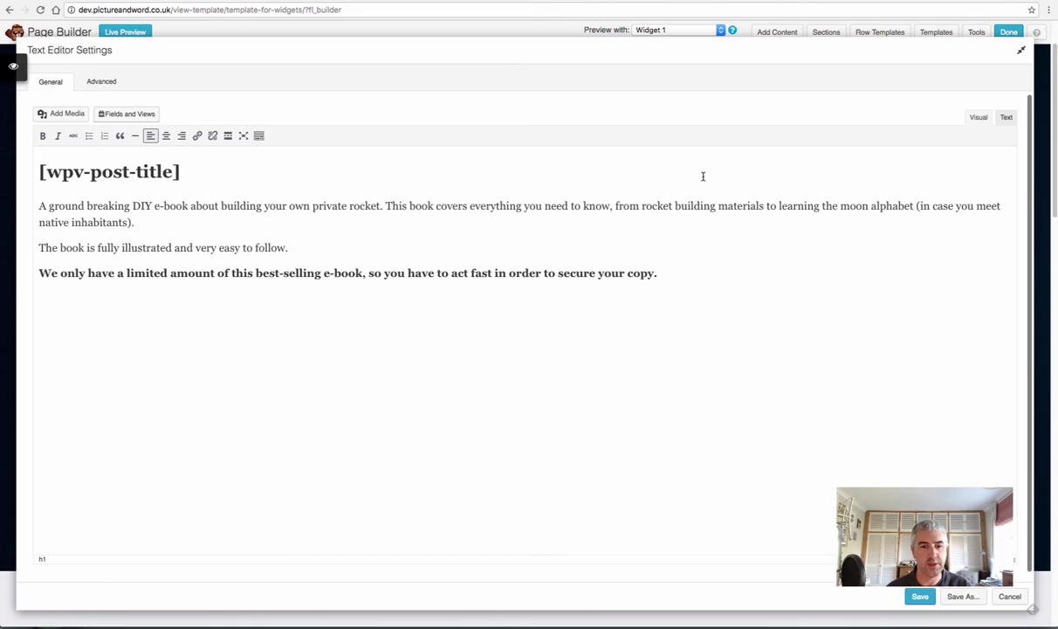
{"action": "left_click_drag", "start_coordinate": [289, 247], "coordinate": [33, 207]}
{"action": "key", "text": "BackSpace"}
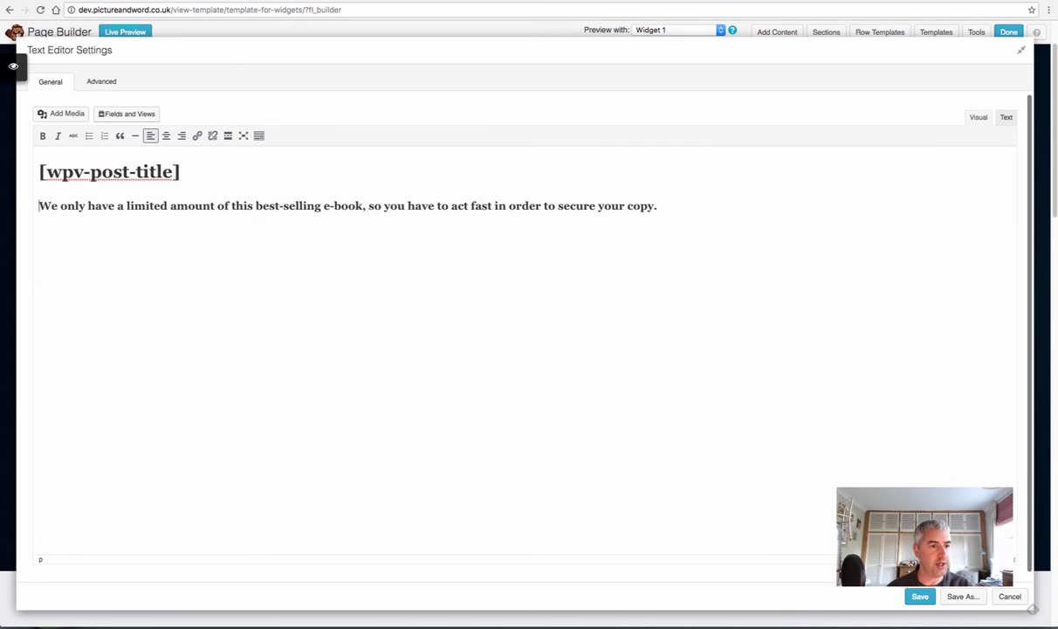
{"action": "key", "text": "Return"}
{"action": "left_click", "coordinate": [37, 200]}
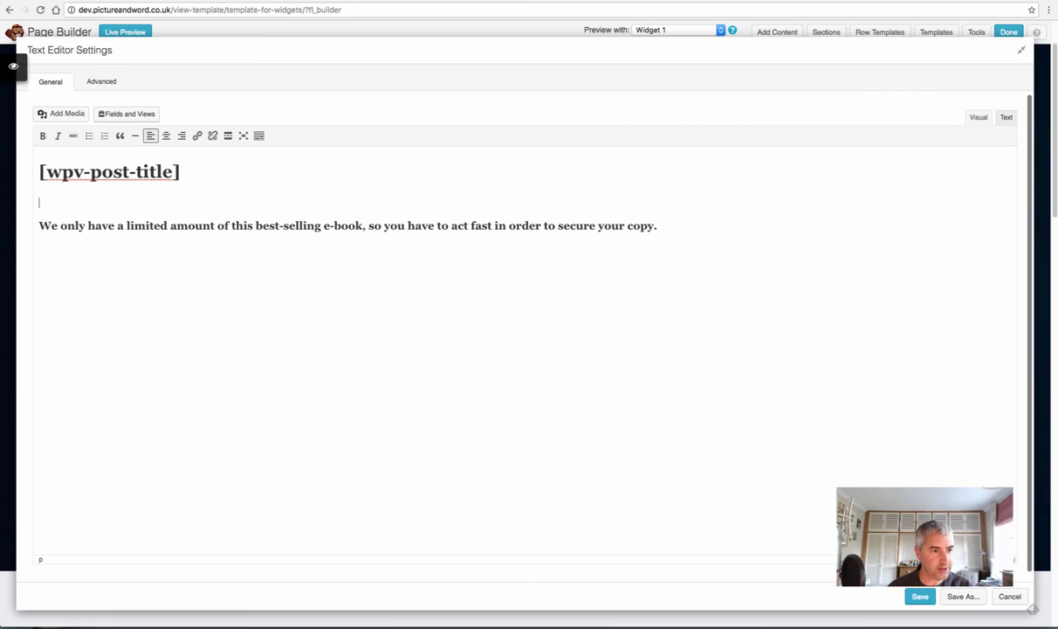
Step: Insert the Post body shortcode with its default options on the empty line and save the text module
{"action": "left_click", "coordinate": [260, 135]}
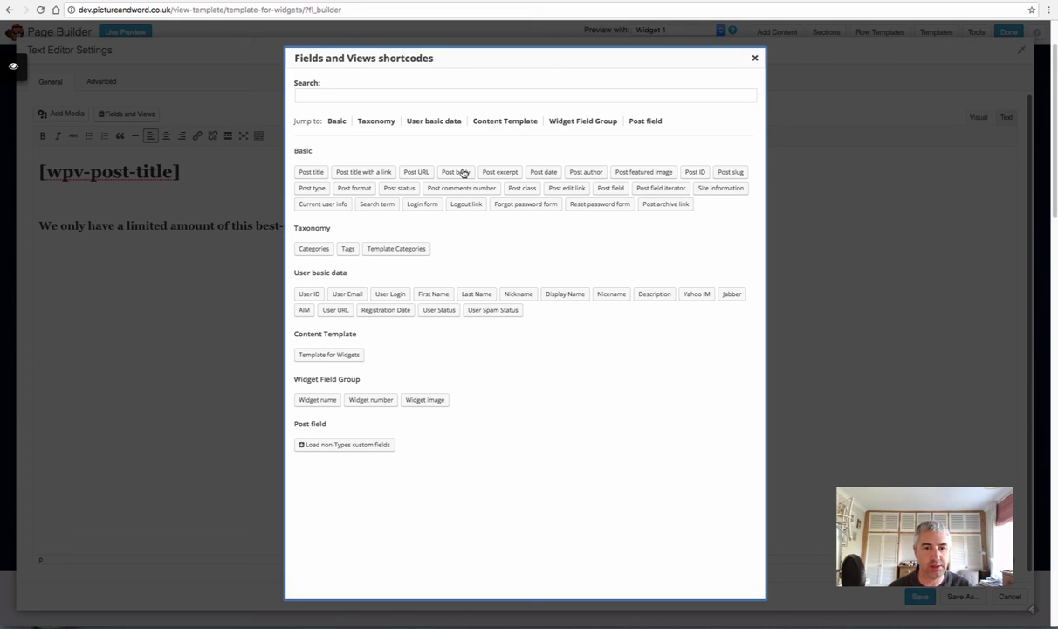
{"action": "left_click", "coordinate": [454, 172]}
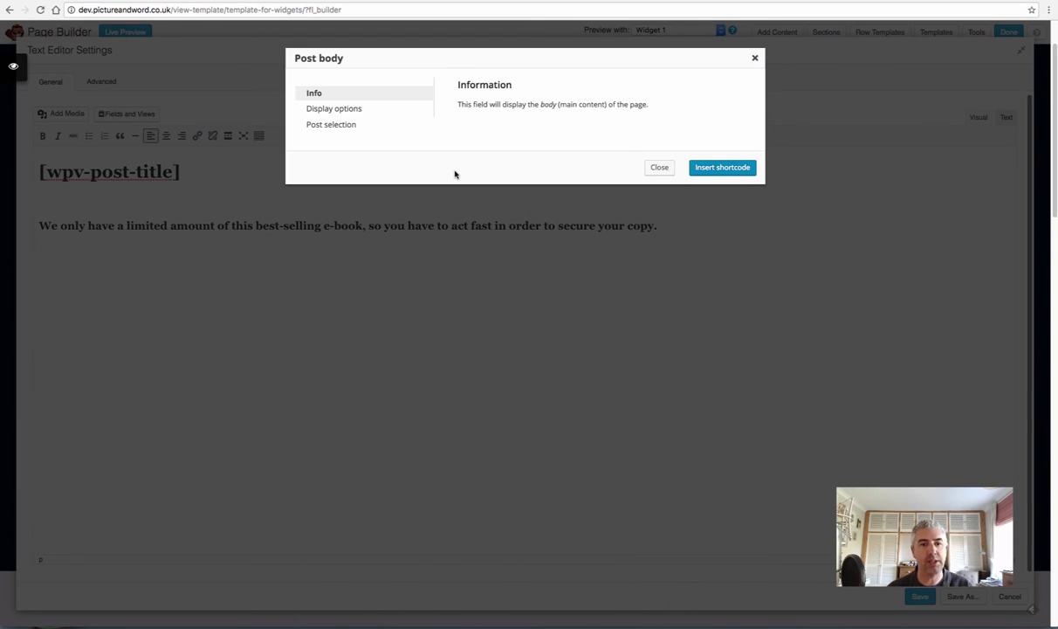
{"action": "left_click", "coordinate": [723, 167]}
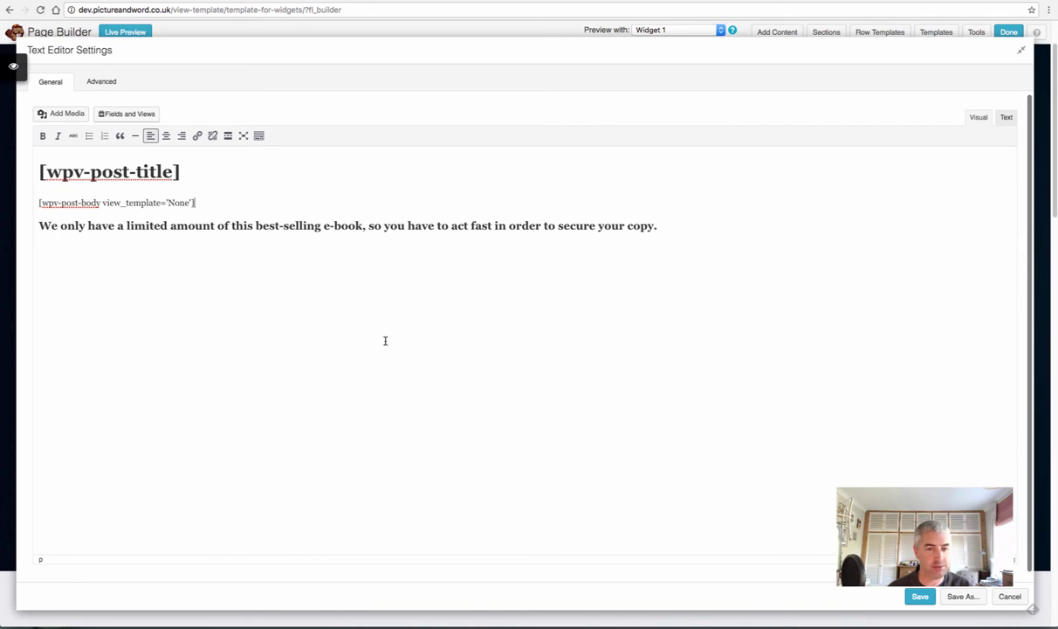
{"action": "left_click", "coordinate": [922, 597]}
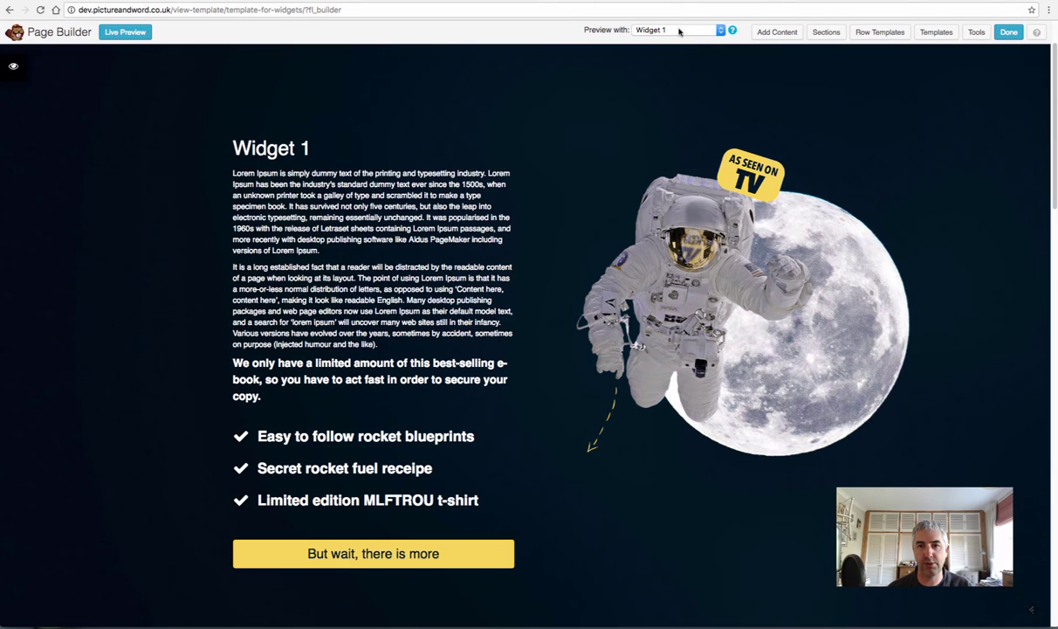
Step: Preview the template's title and body content with WIDGET 2 and Widget 3
{"action": "left_click", "coordinate": [674, 29]}
{"action": "left_click", "coordinate": [674, 21]}
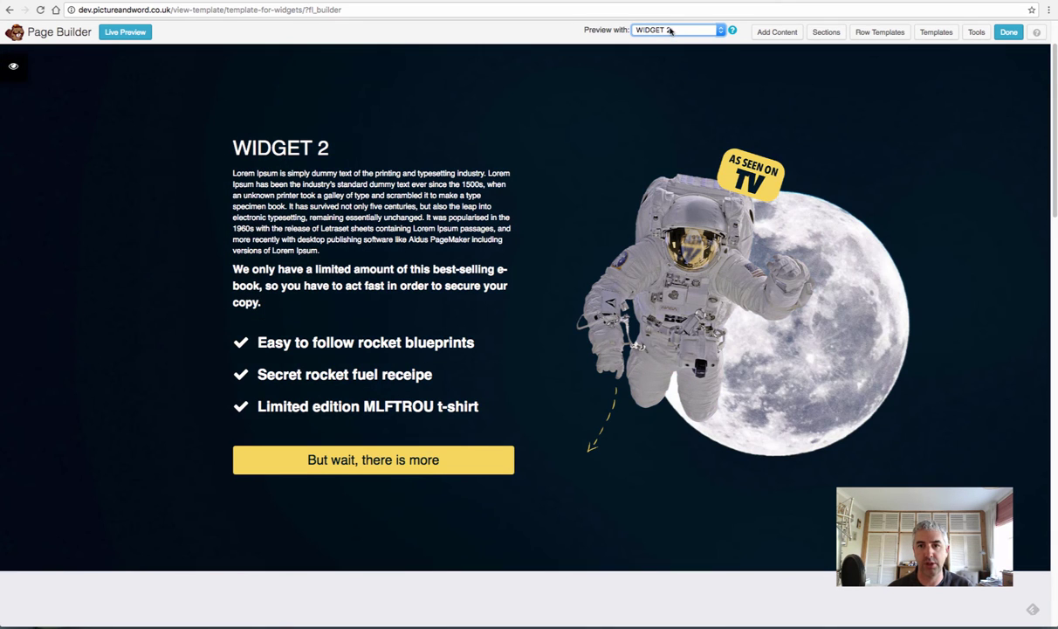
{"action": "left_click", "coordinate": [671, 31]}
{"action": "left_click", "coordinate": [653, 19]}
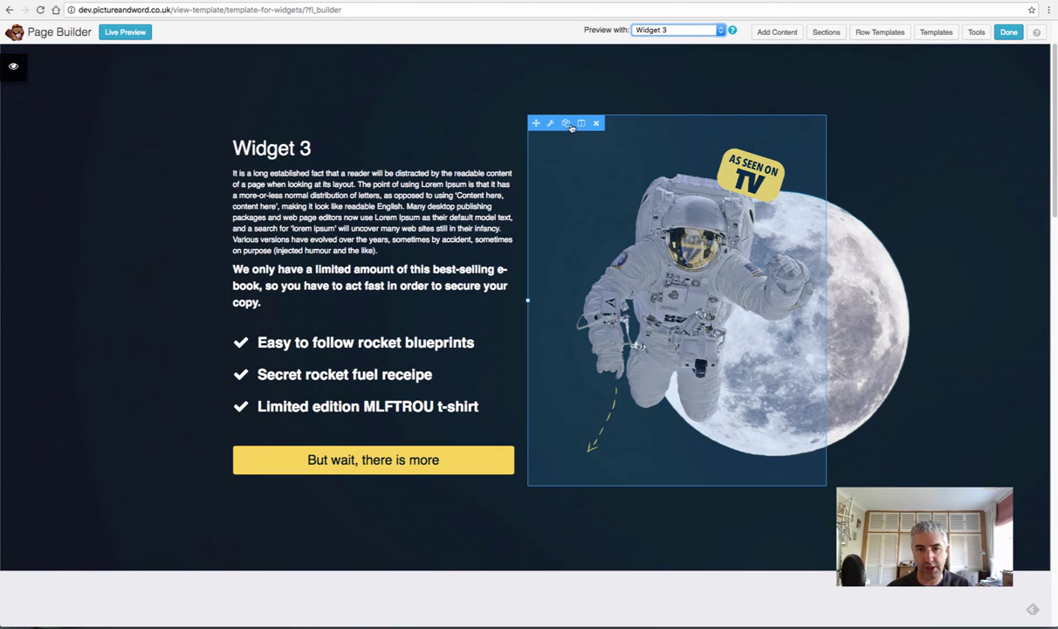
{"action": "left_click", "coordinate": [551, 124]}
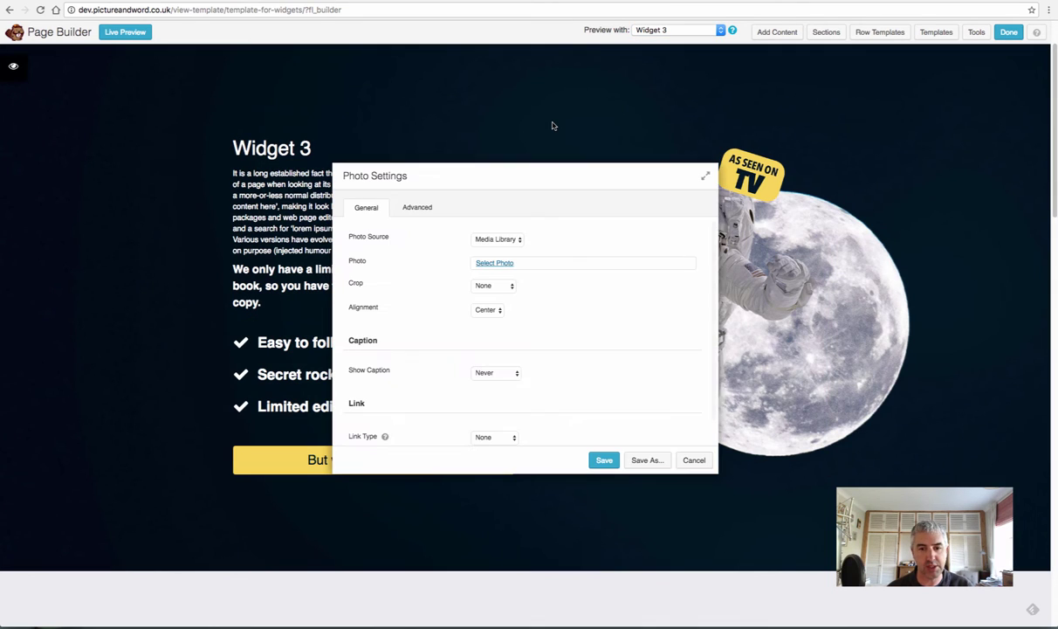
{"action": "left_click", "coordinate": [503, 240]}
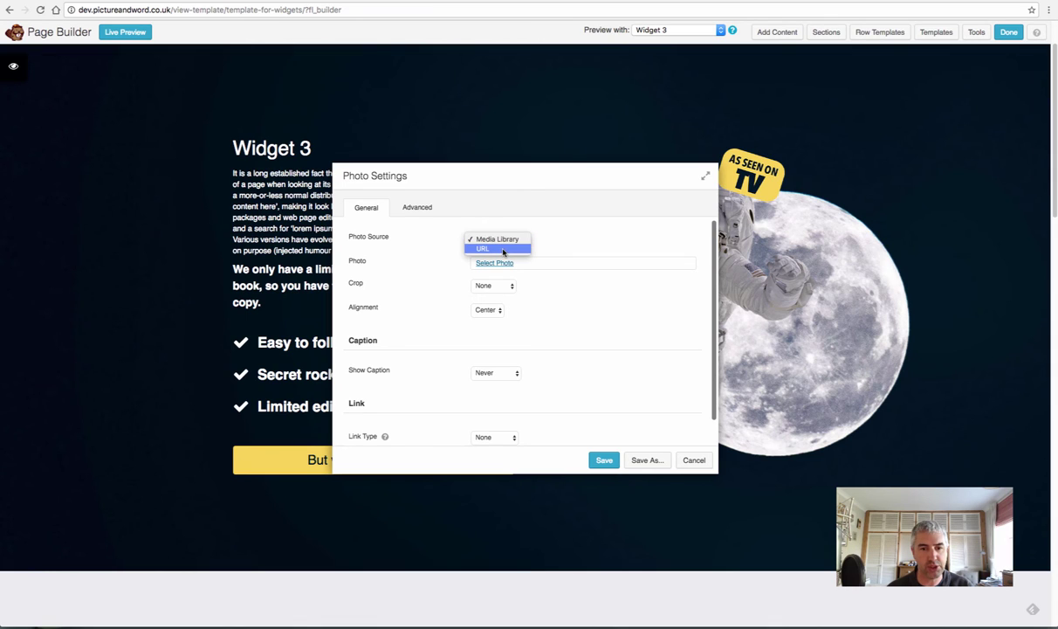
{"action": "left_click", "coordinate": [503, 250]}
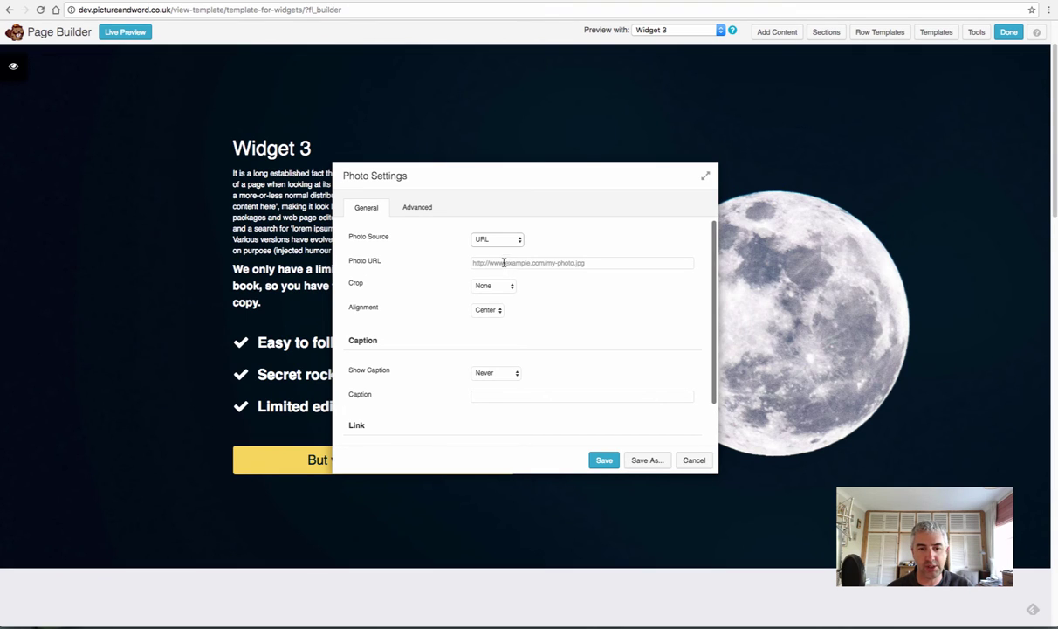
{"action": "left_click", "coordinate": [466, 264]}
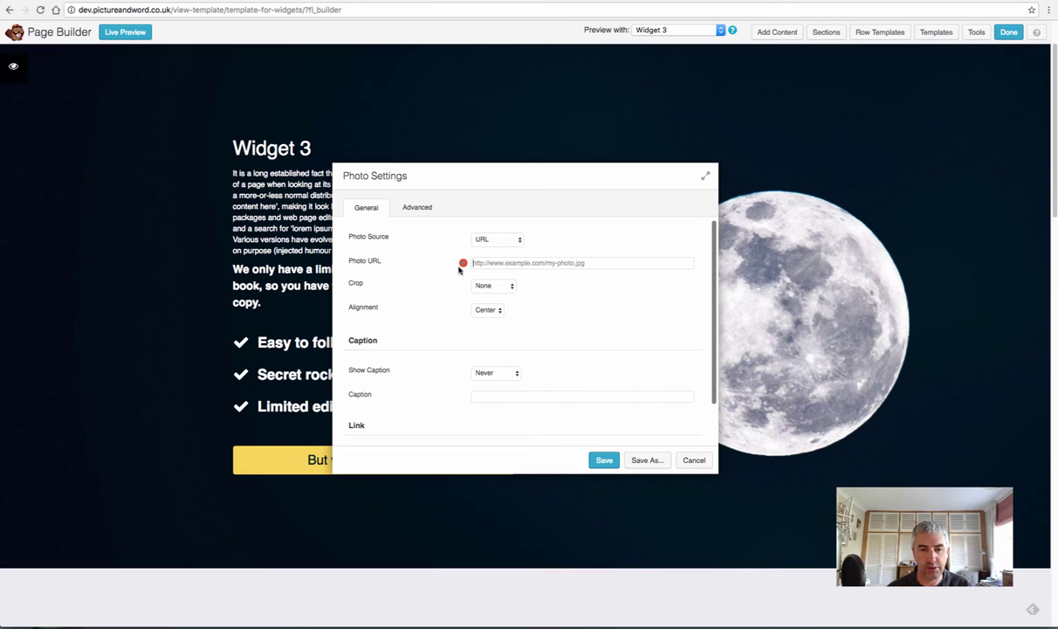
{"action": "left_click", "coordinate": [689, 464]}
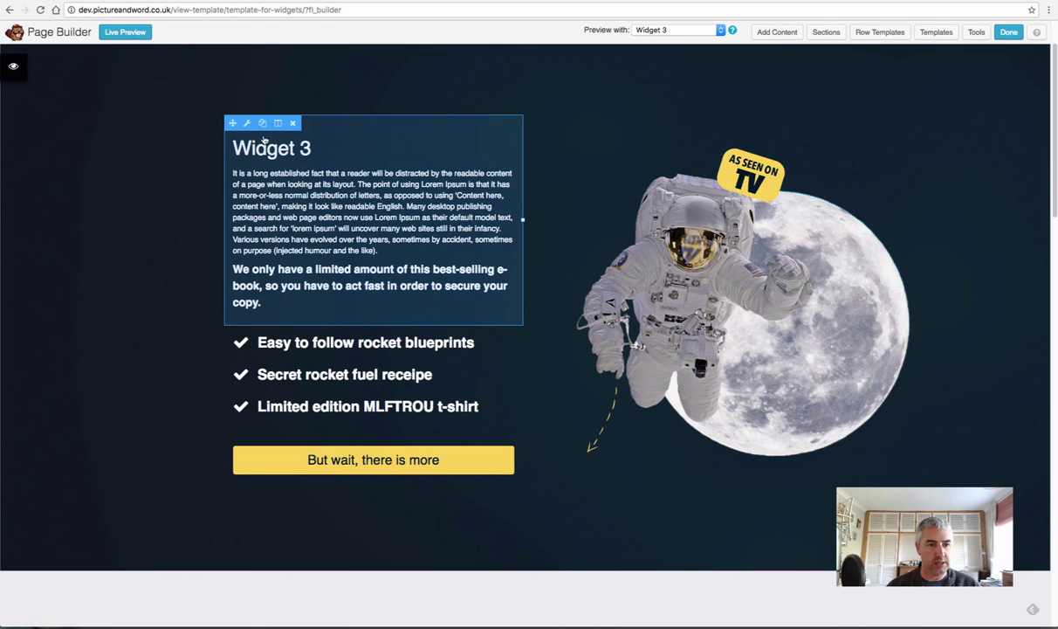
Step: Delete the bold "We only have a limited amount" paragraph from the hero text module and save it
{"action": "left_click", "coordinate": [307, 273]}
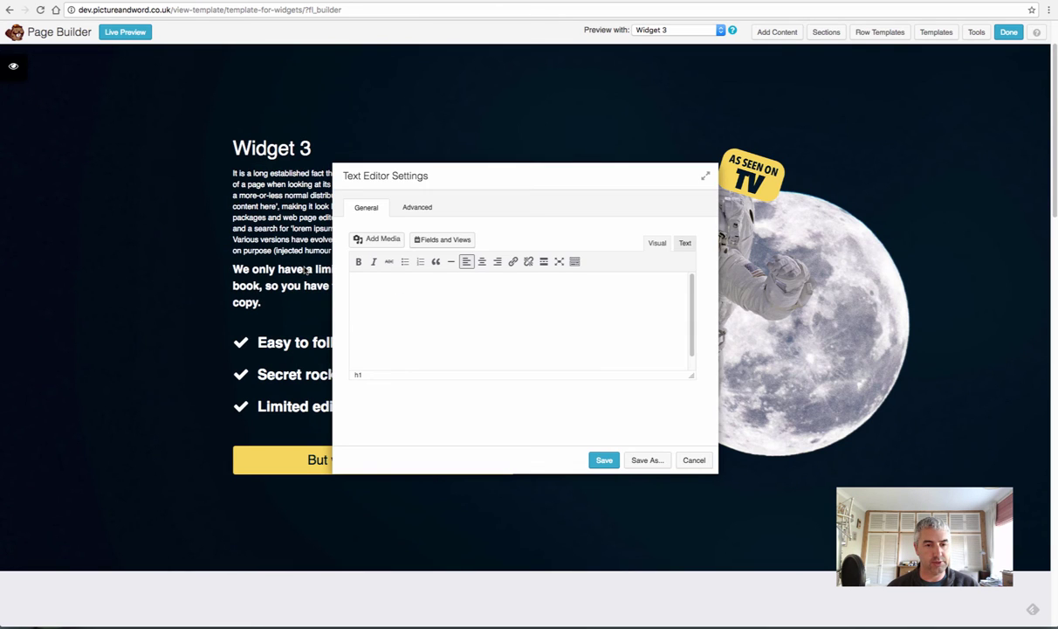
{"action": "scroll", "coordinate": [647, 351], "scroll_direction": "down", "scroll_amount": 2}
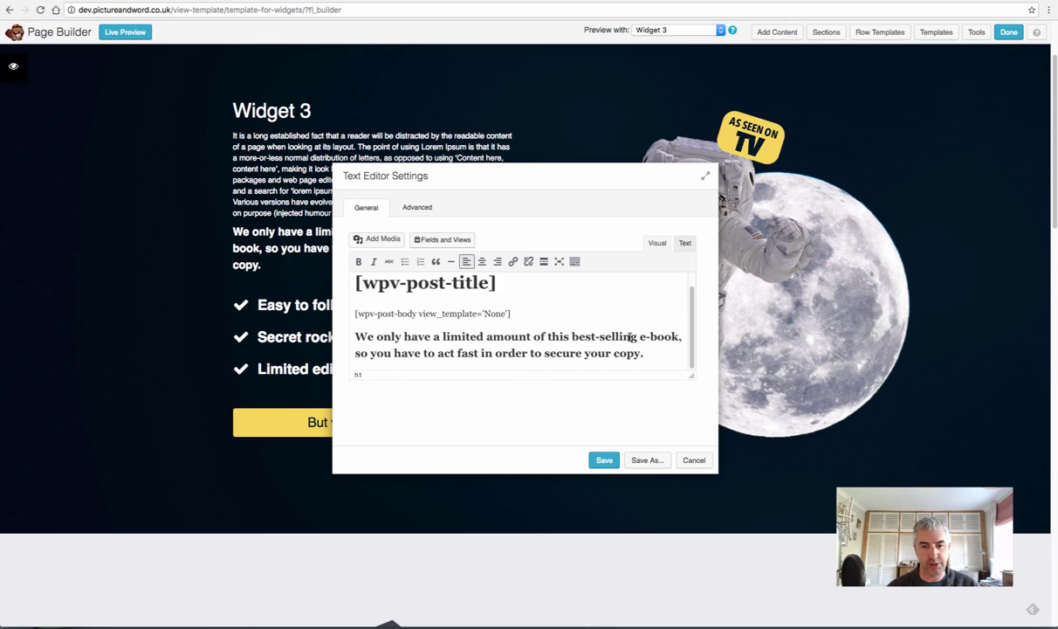
{"action": "triple_click", "coordinate": [369, 330]}
{"action": "left_click", "coordinate": [353, 336]}
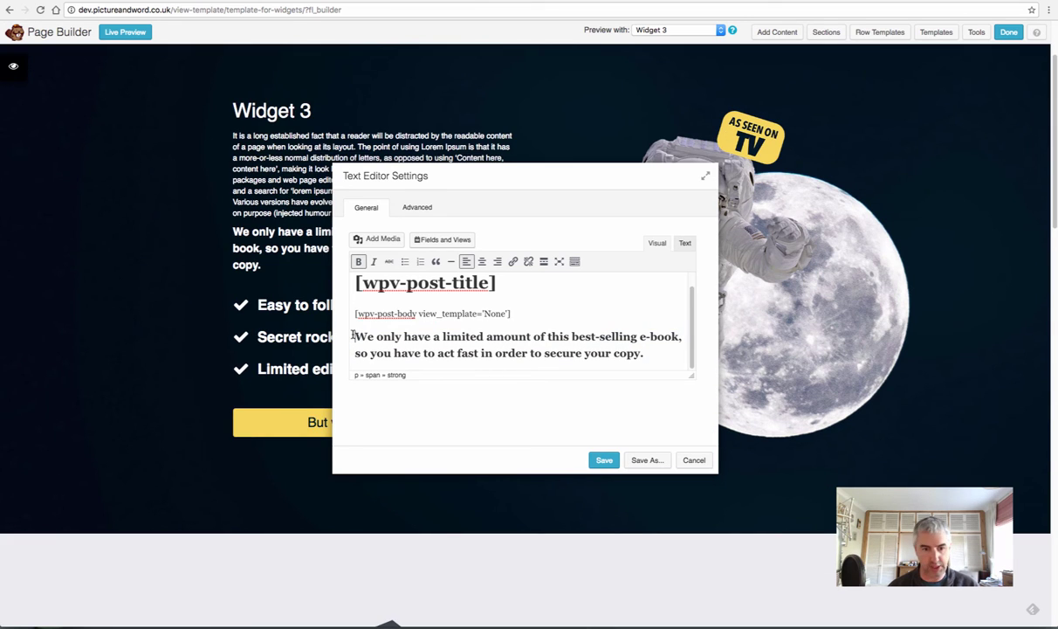
{"action": "left_click_drag", "start_coordinate": [648, 353], "coordinate": [345, 339]}
{"action": "key", "text": "BackSpace"}
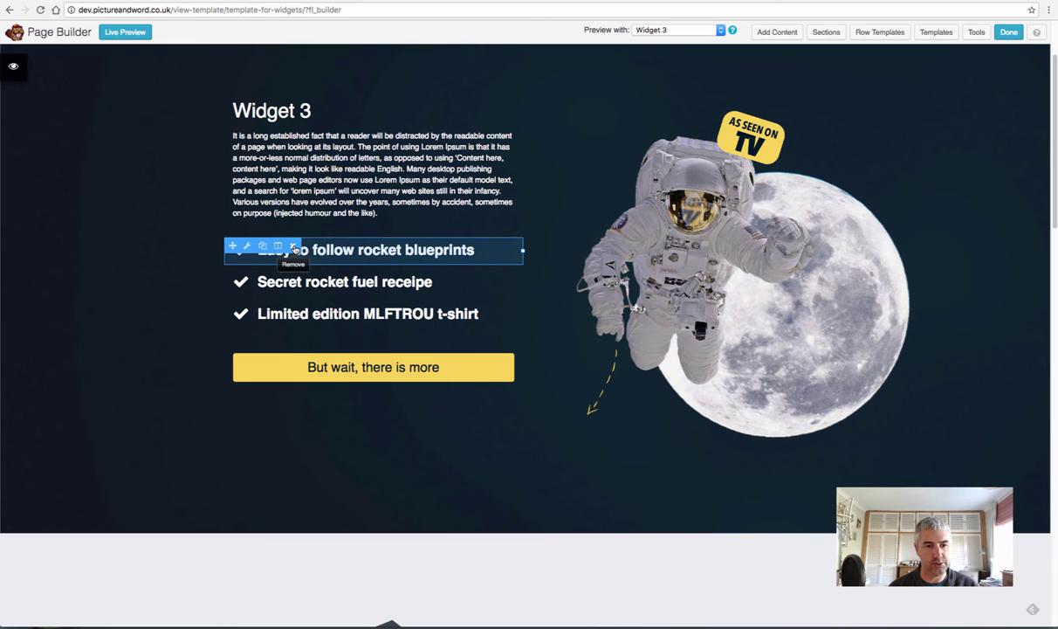
Step: Remove the three checkmark list modules and the "But wait, there is more" button module from the hero row, confirming each deletion
{"action": "left_click", "coordinate": [292, 246]}
{"action": "left_click", "coordinate": [619, 193]}
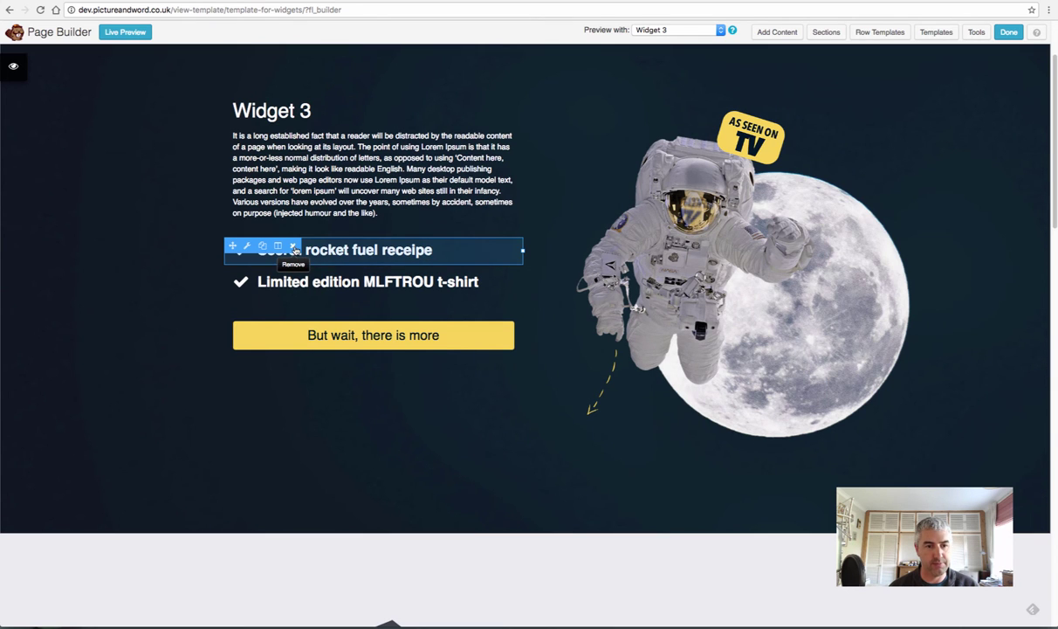
{"action": "left_click", "coordinate": [293, 246]}
{"action": "left_click", "coordinate": [618, 193]}
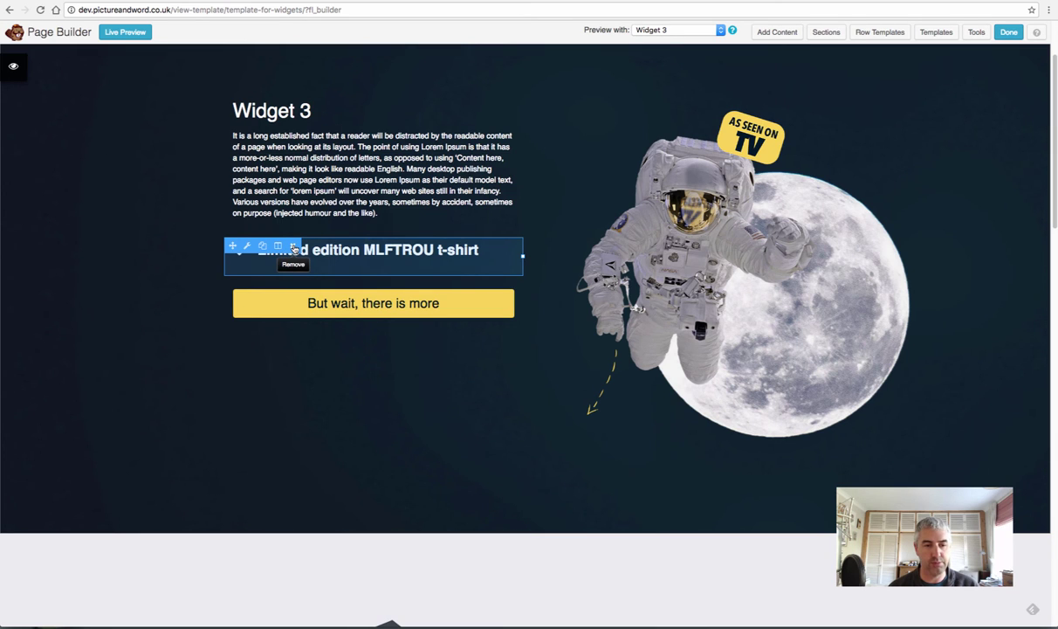
{"action": "left_click", "coordinate": [293, 246]}
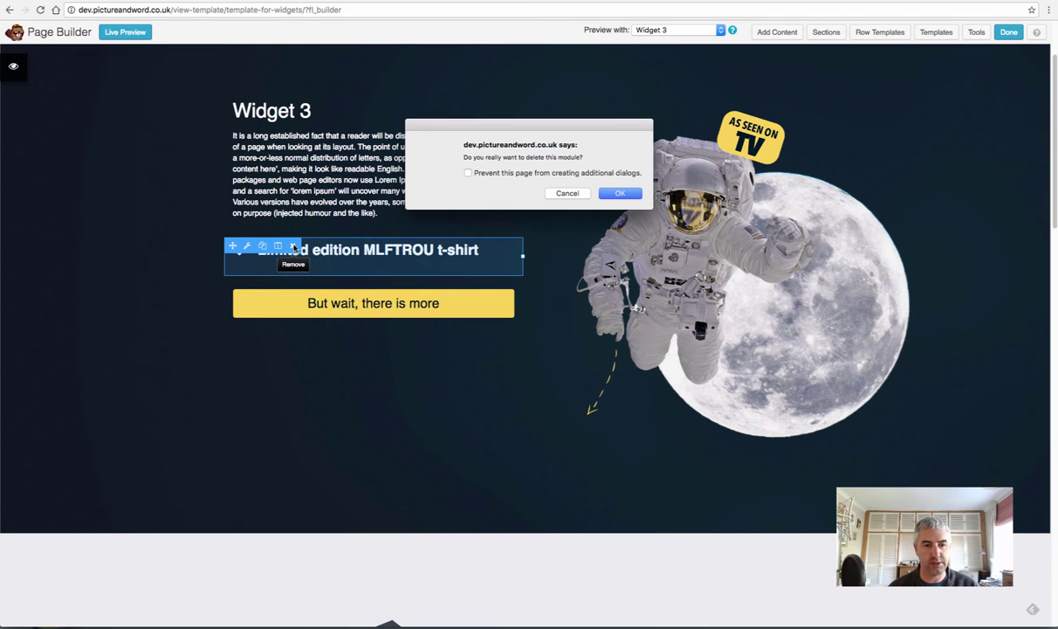
{"action": "left_click", "coordinate": [613, 193]}
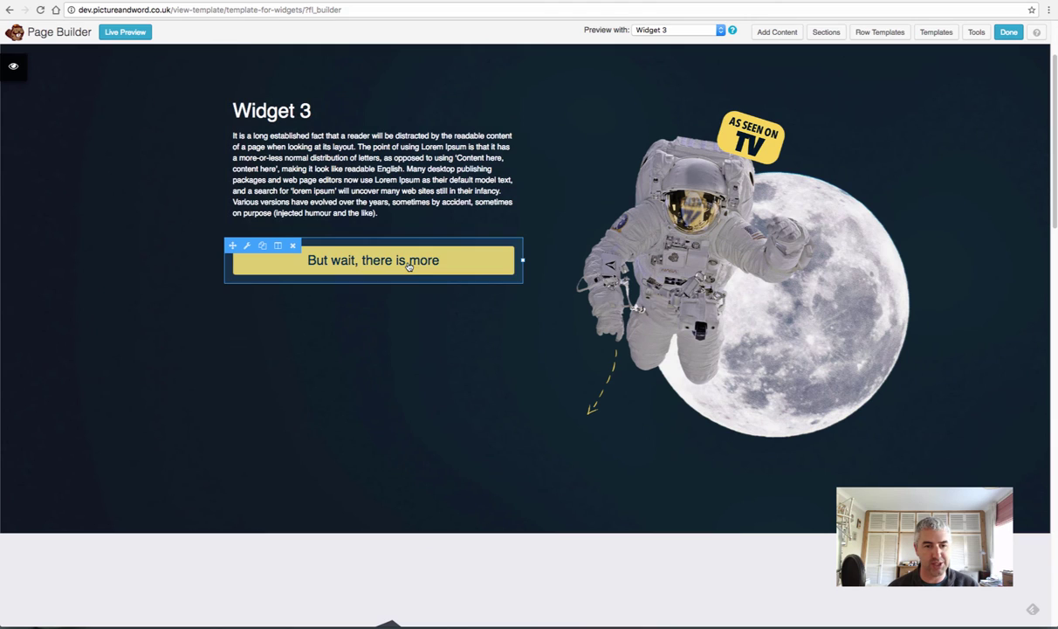
{"action": "left_click", "coordinate": [294, 246]}
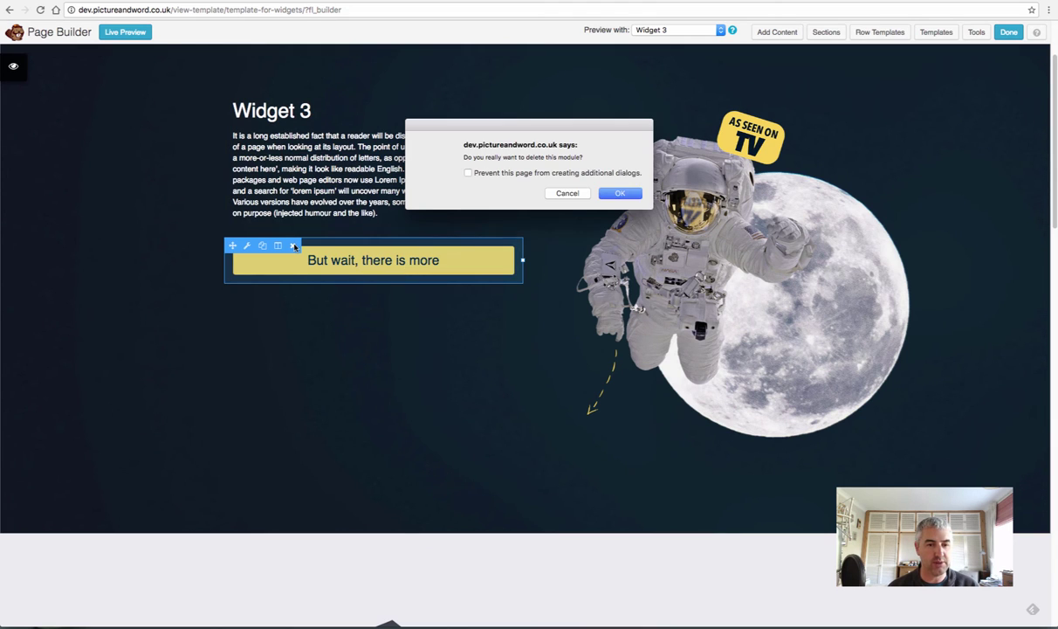
{"action": "left_click", "coordinate": [620, 193]}
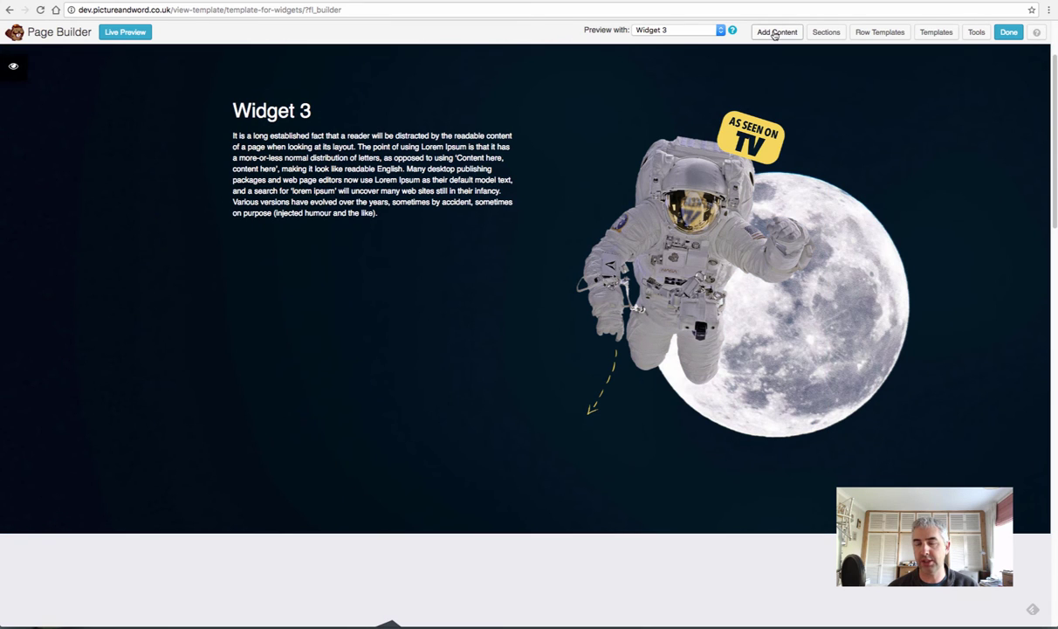
{"action": "left_click", "coordinate": [774, 33]}
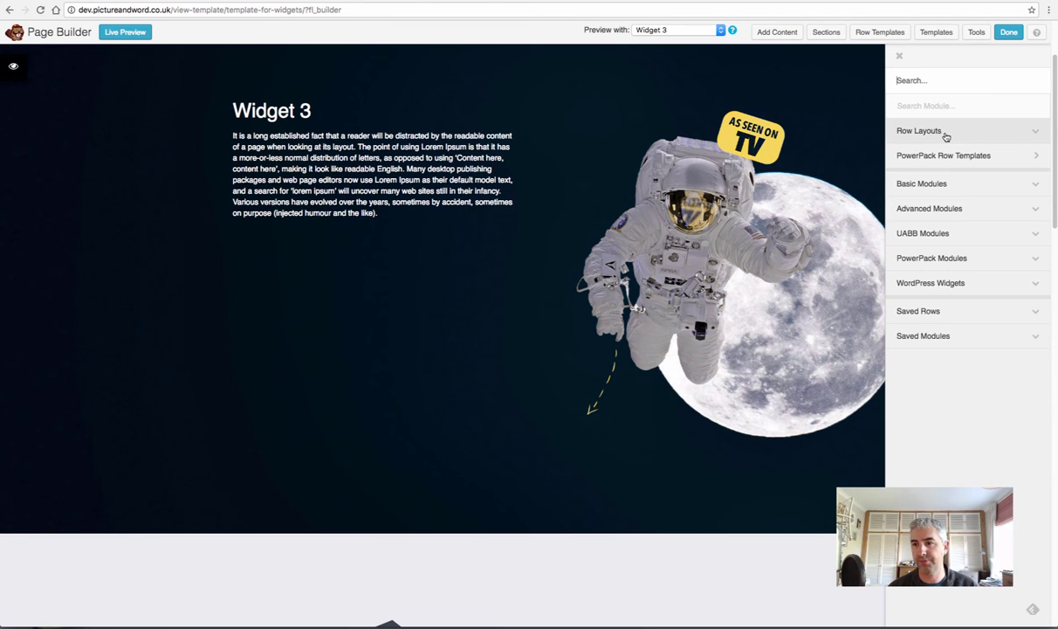
{"action": "left_click", "coordinate": [949, 184]}
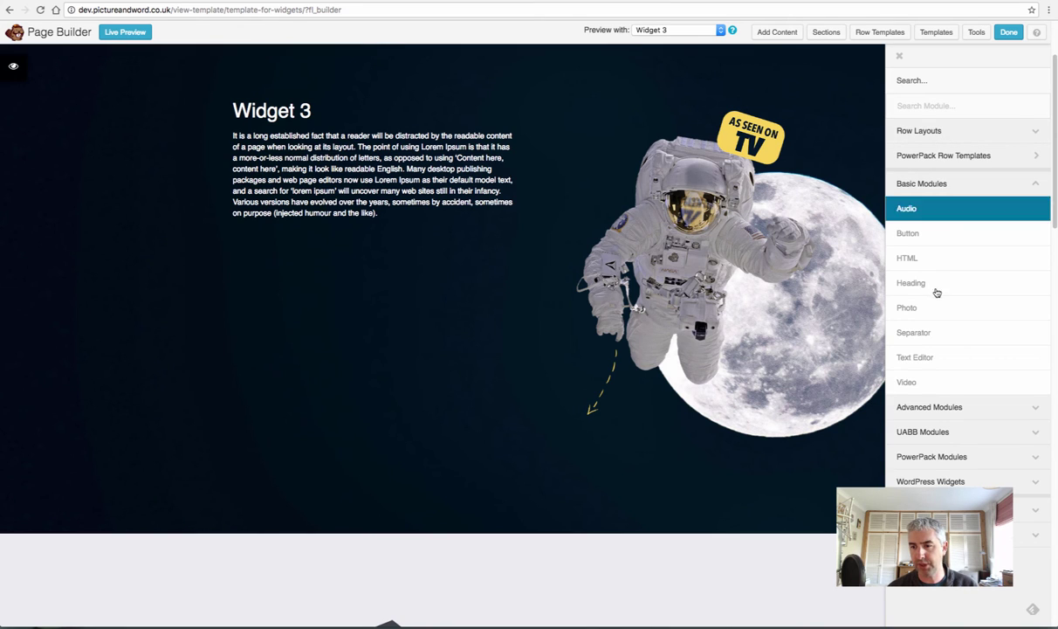
{"action": "left_click_drag", "start_coordinate": [908, 307], "coordinate": [322, 240]}
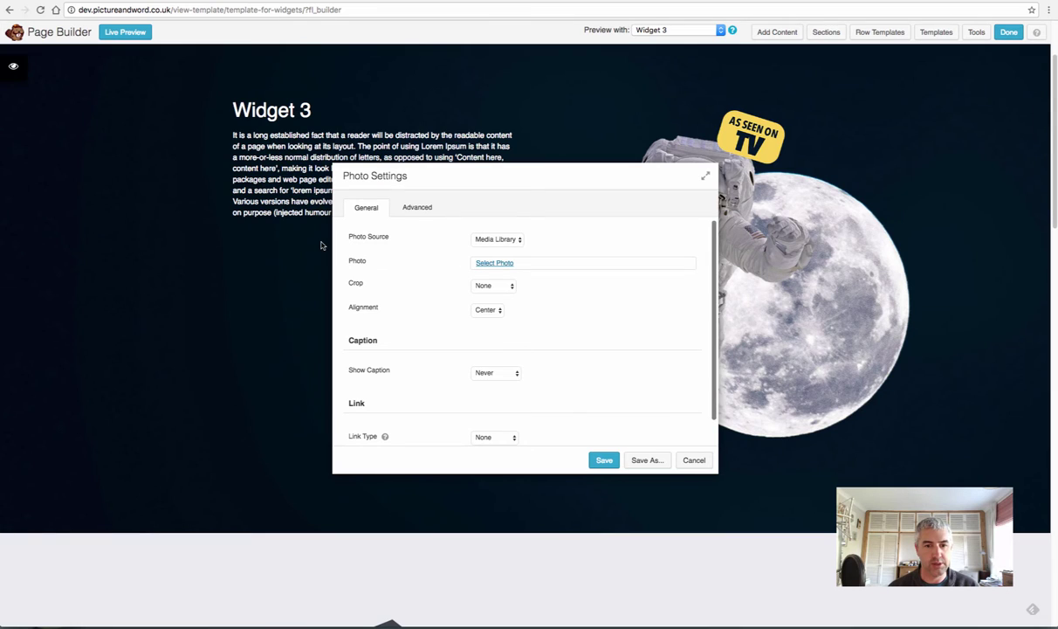
{"action": "left_click", "coordinate": [501, 242]}
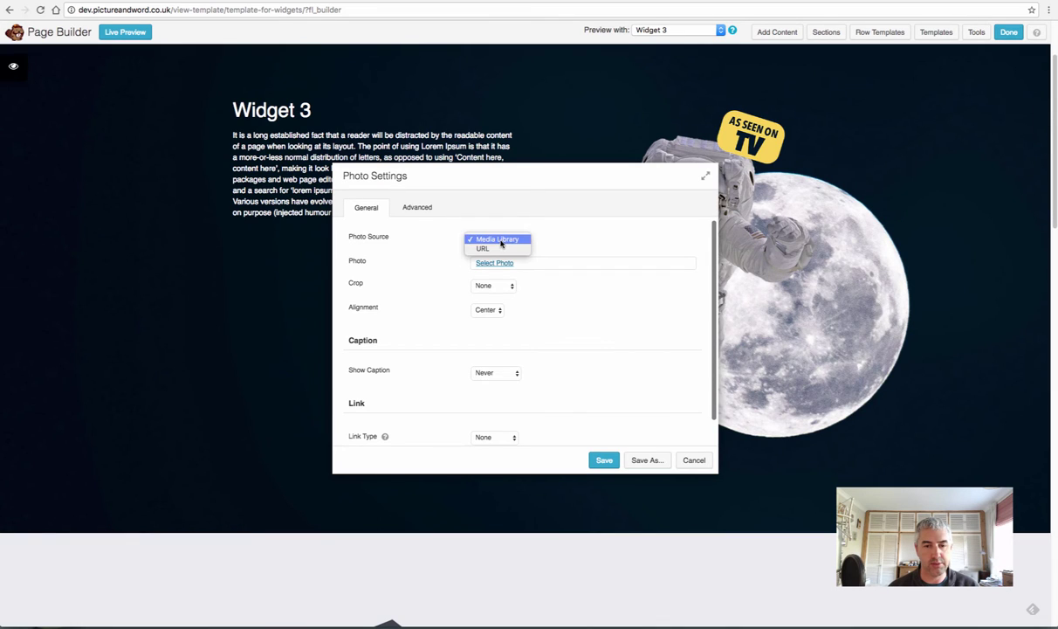
{"action": "left_click", "coordinate": [704, 463]}
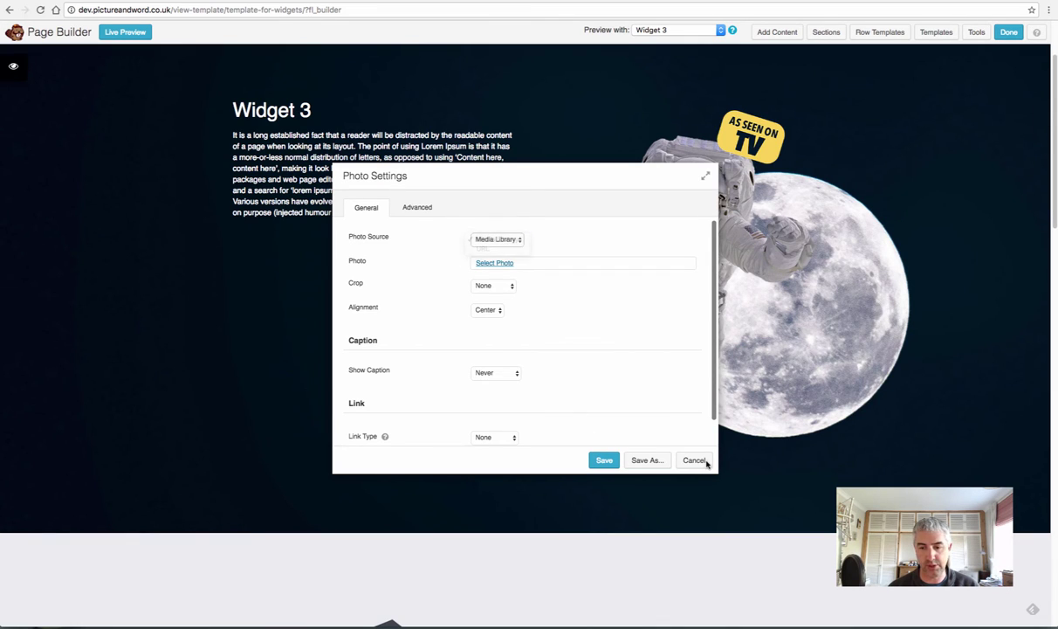
{"action": "left_click", "coordinate": [704, 463]}
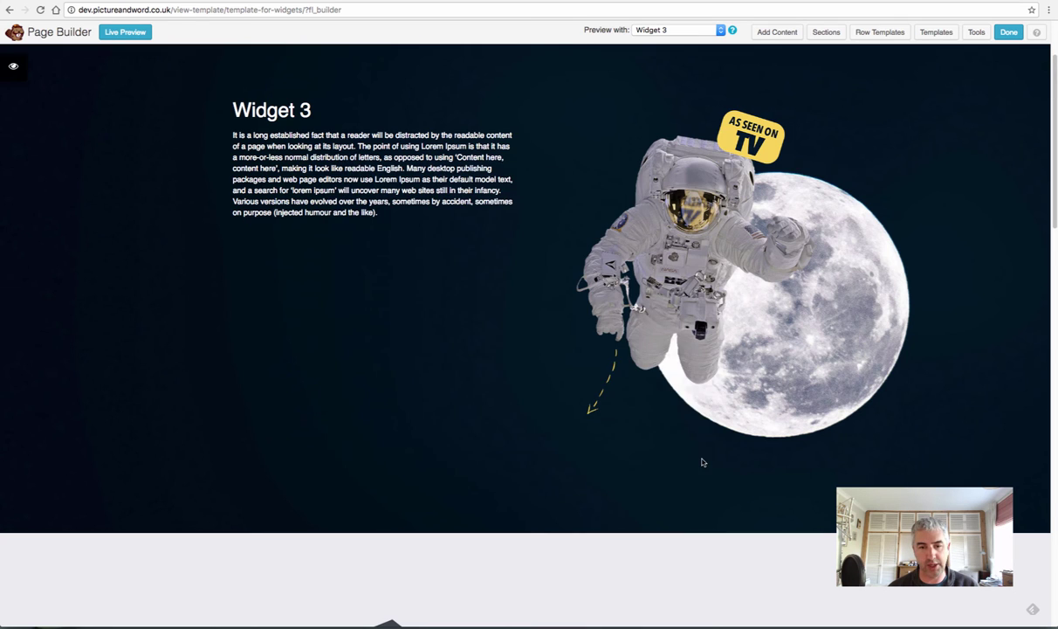
Step: Insert the Widget name field shortcode with its default options on a new line below the post body shortcode in the hero text module
{"action": "mouse_move", "coordinate": [376, 199]}
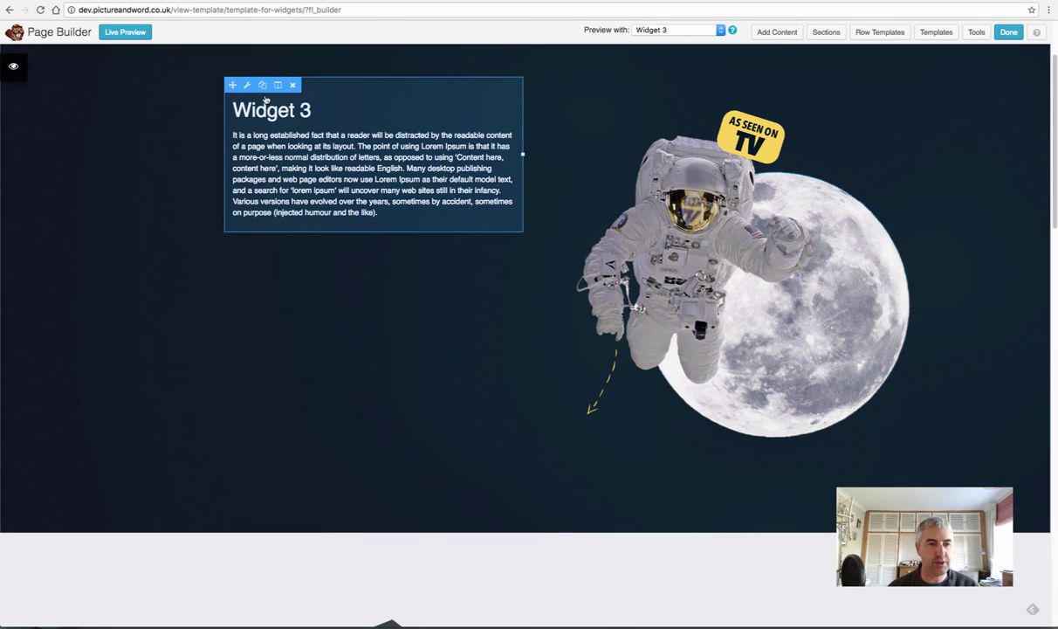
{"action": "left_click", "coordinate": [247, 86]}
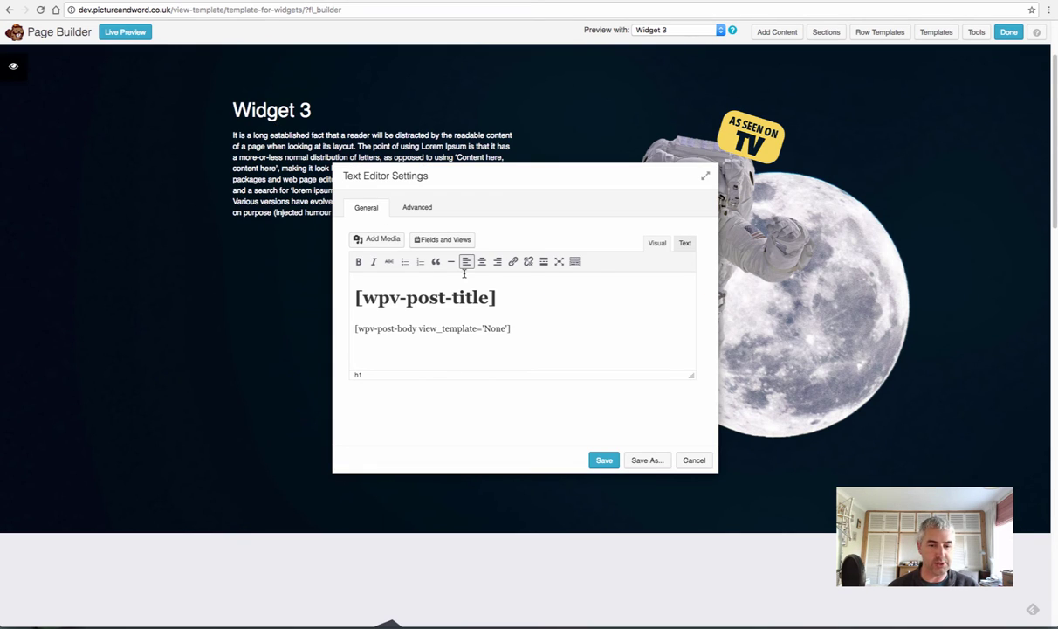
{"action": "left_click", "coordinate": [524, 328]}
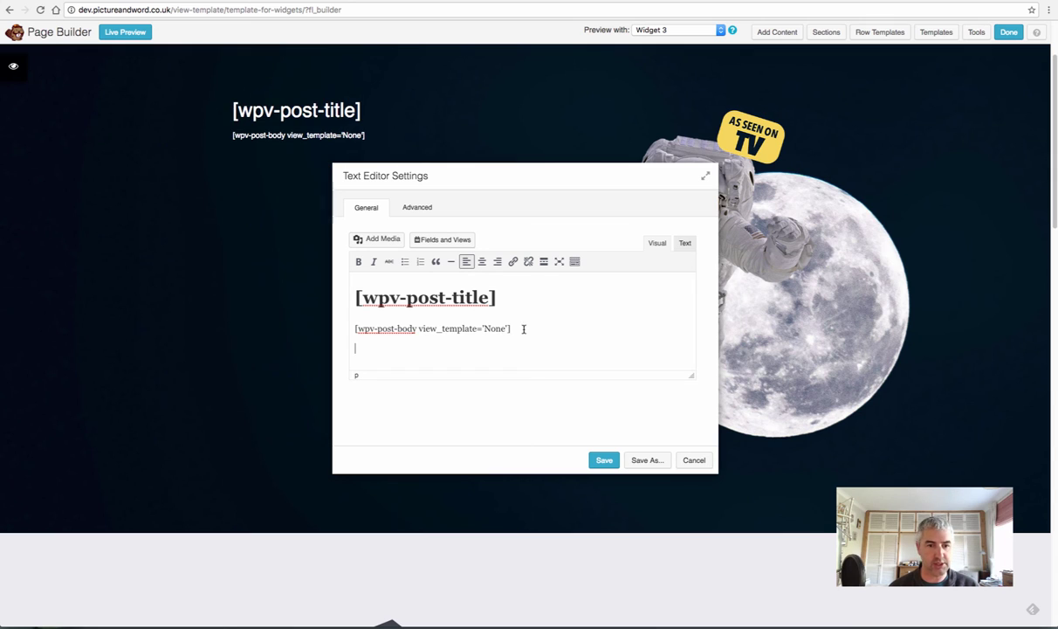
{"action": "left_click", "coordinate": [443, 241]}
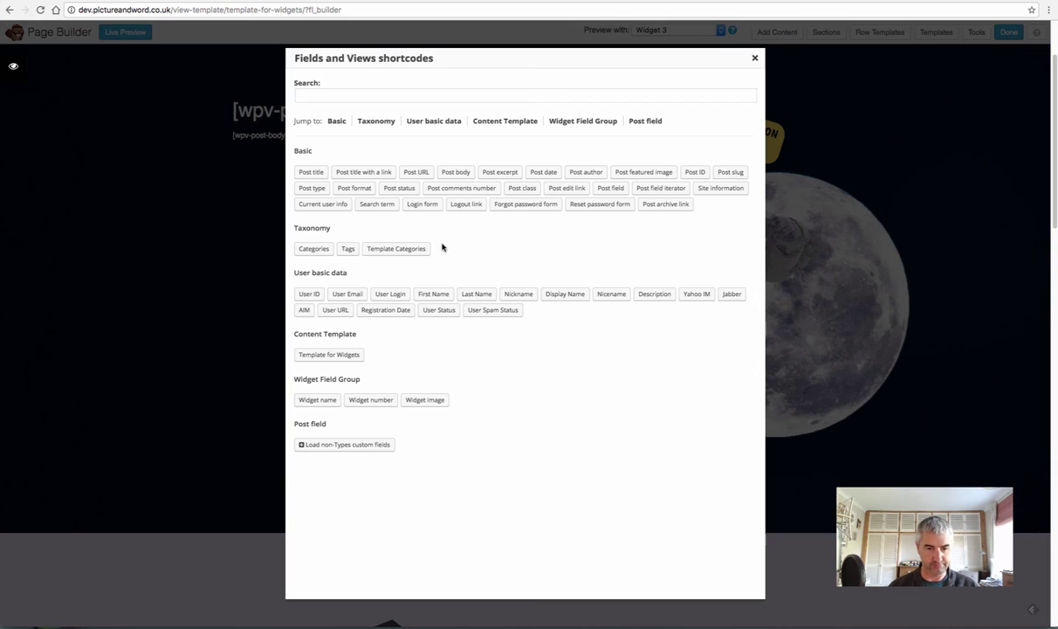
{"action": "left_click", "coordinate": [307, 402]}
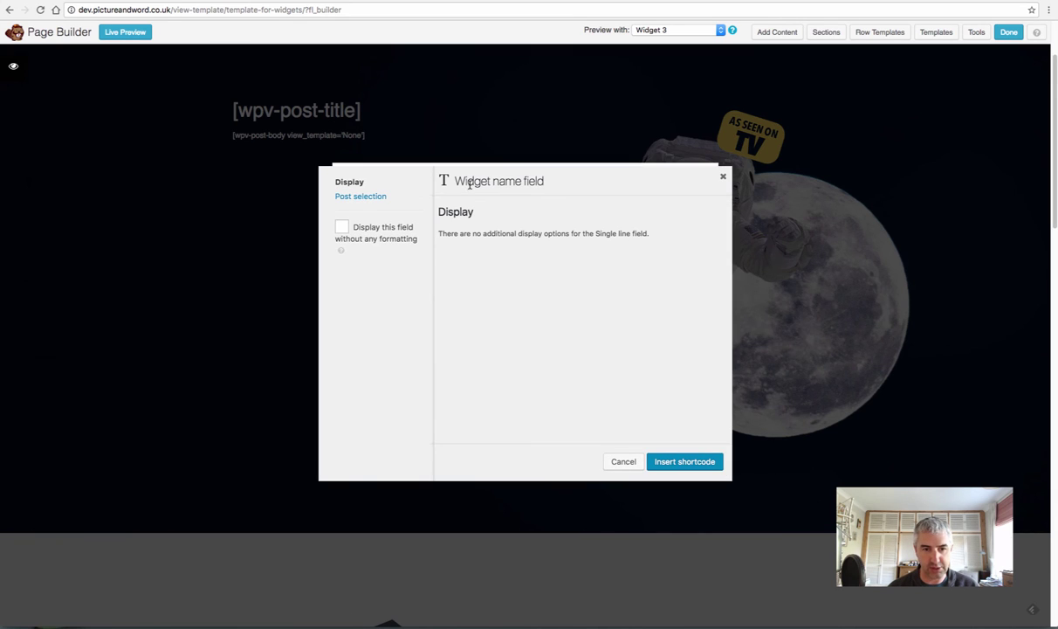
{"action": "left_click", "coordinate": [691, 464]}
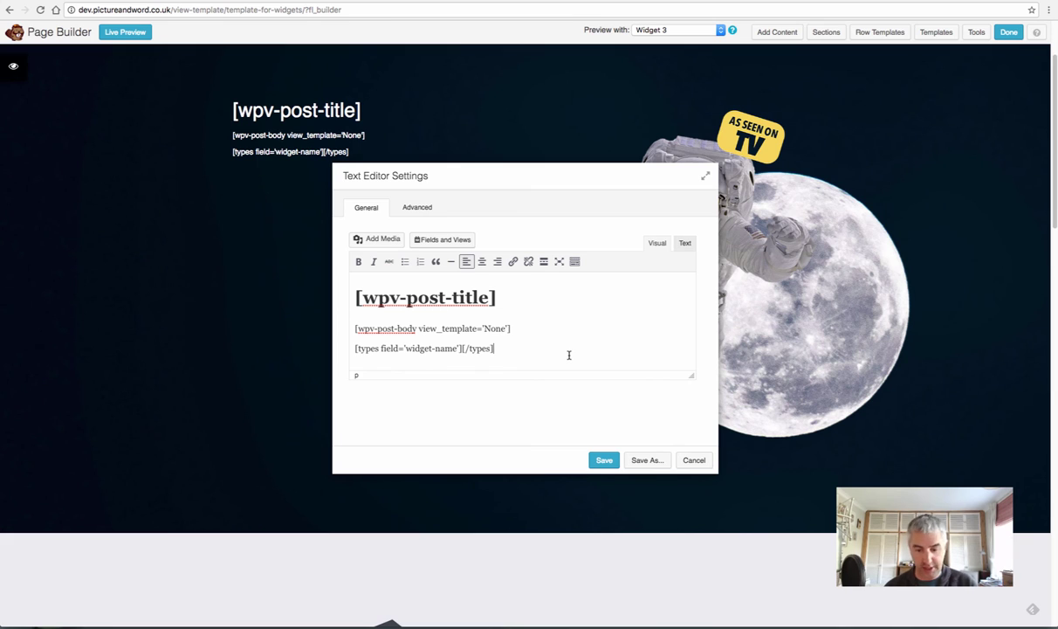
Step: Insert the Widget number field shortcode with the FIELD_NAME: FIELD_VALUE output format on a new line below the widget name shortcode
{"action": "key", "text": "Return"}
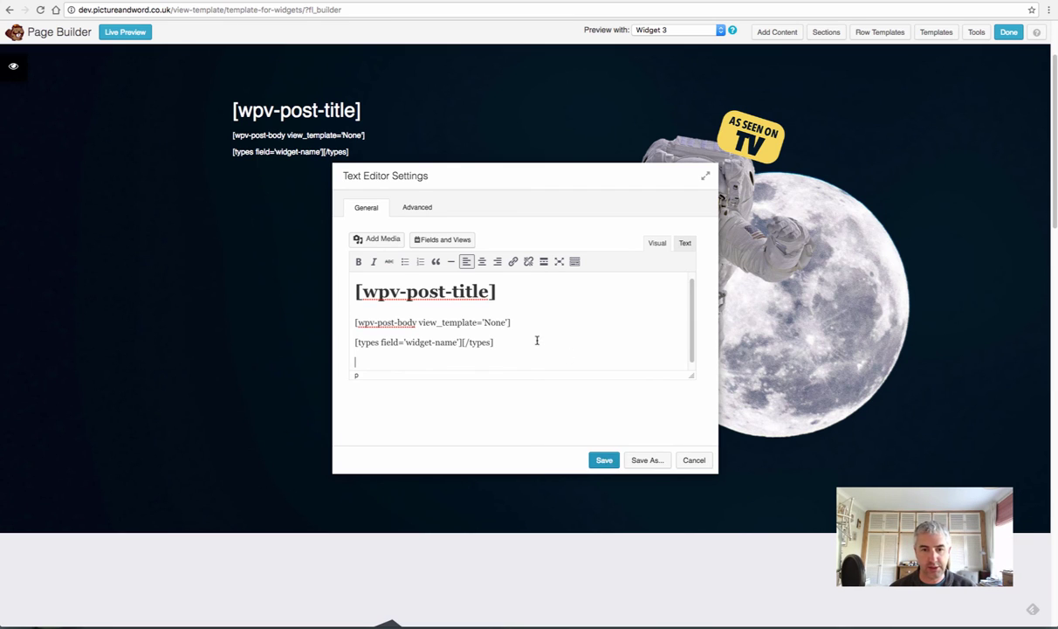
{"action": "left_click", "coordinate": [434, 241]}
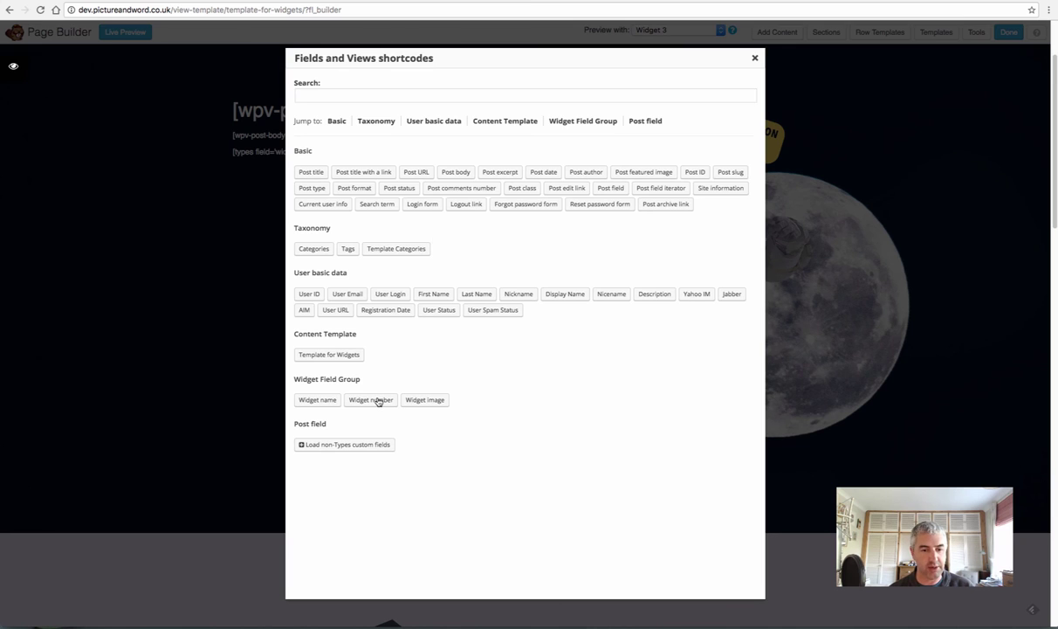
{"action": "left_click", "coordinate": [372, 400]}
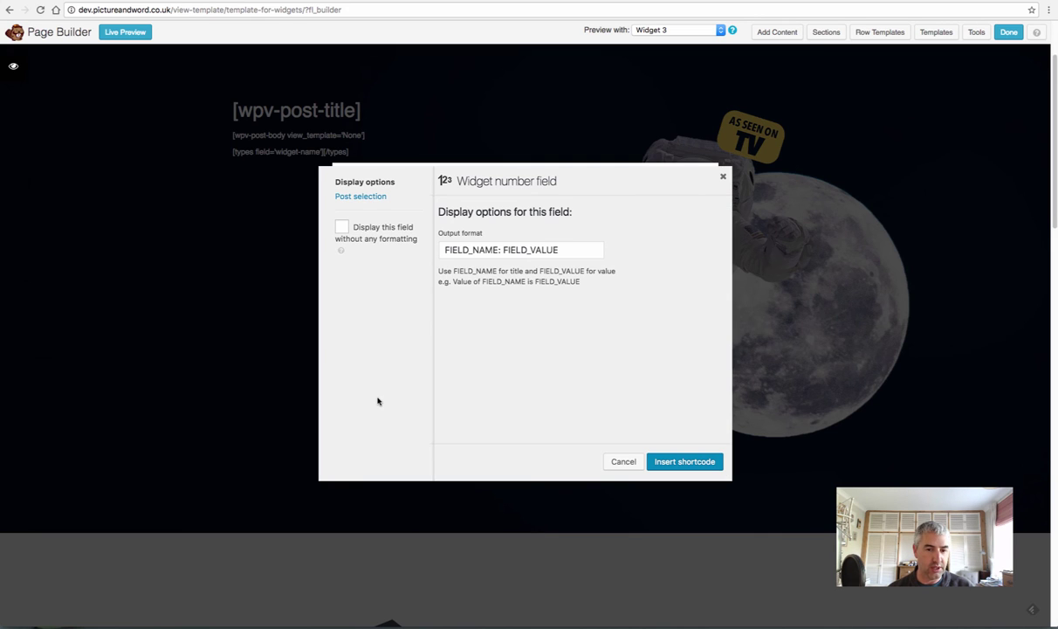
{"action": "left_click", "coordinate": [672, 462]}
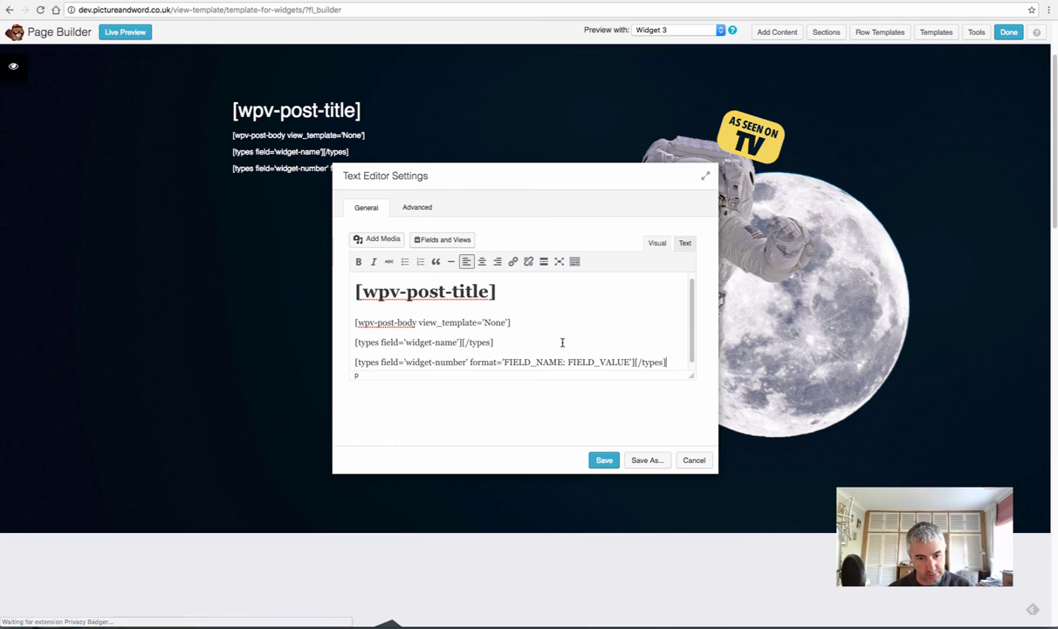
Step: Insert the Widget image field shortcode at Medium - 300x300 size on a new line below the widget number and save the text module
{"action": "key", "text": "Return"}
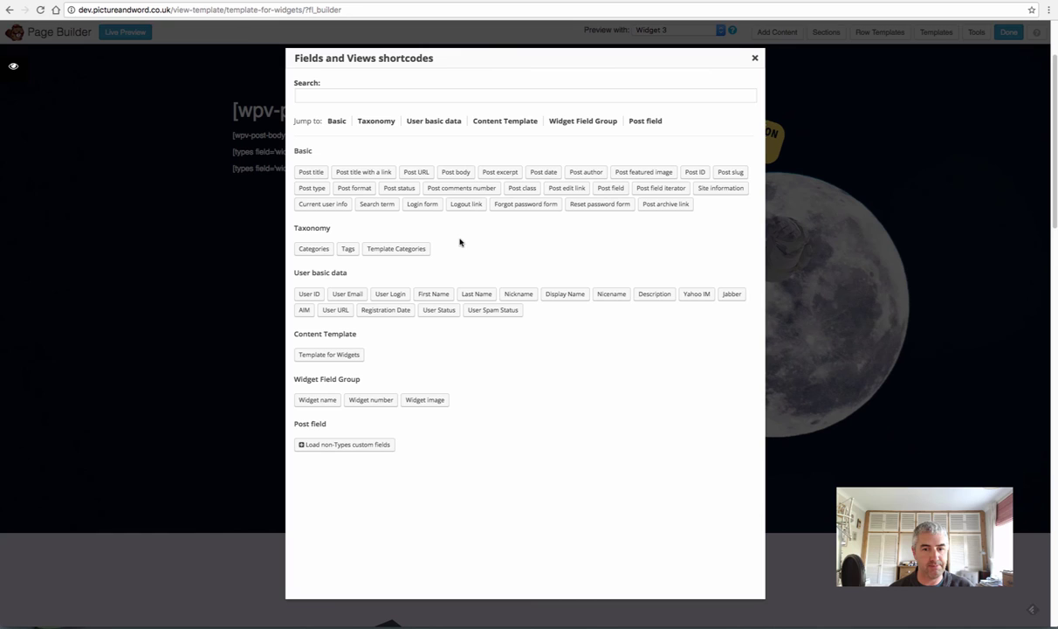
{"action": "left_click", "coordinate": [417, 400]}
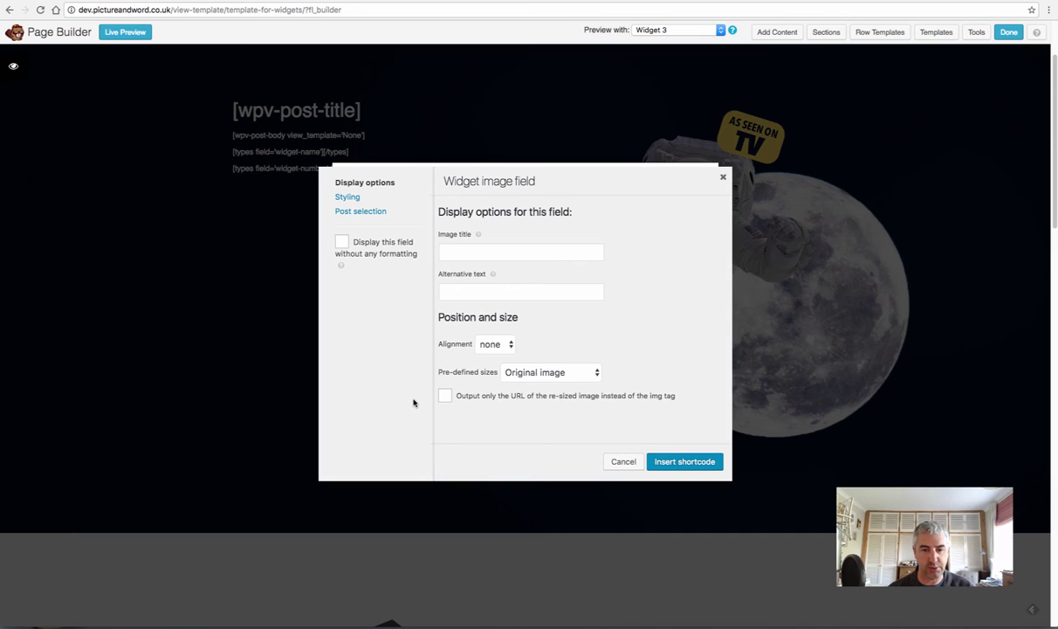
{"action": "left_click", "coordinate": [565, 373]}
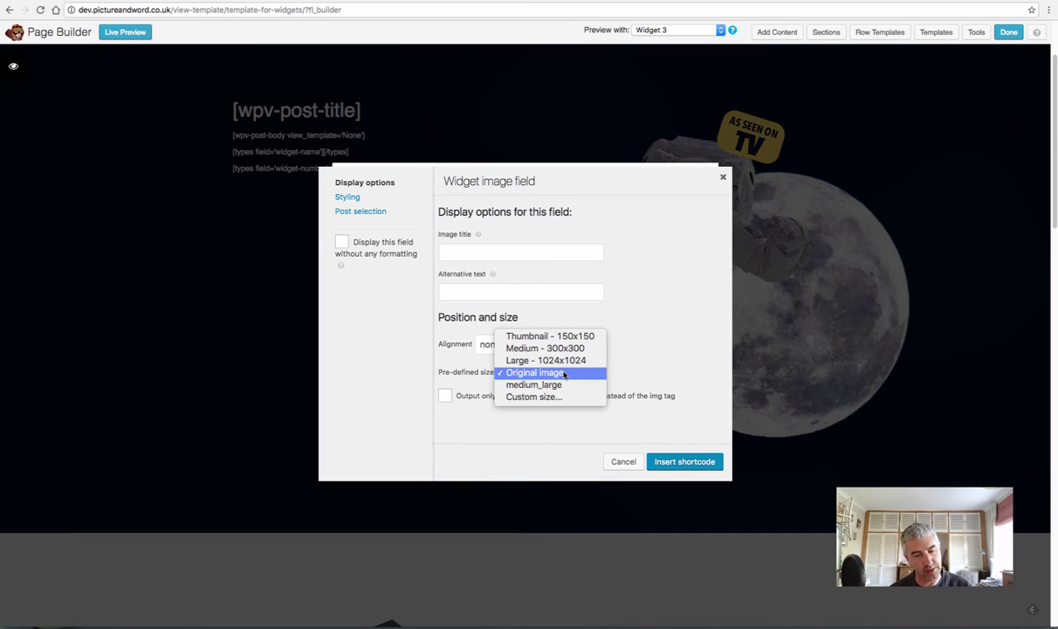
{"action": "left_click", "coordinate": [561, 348]}
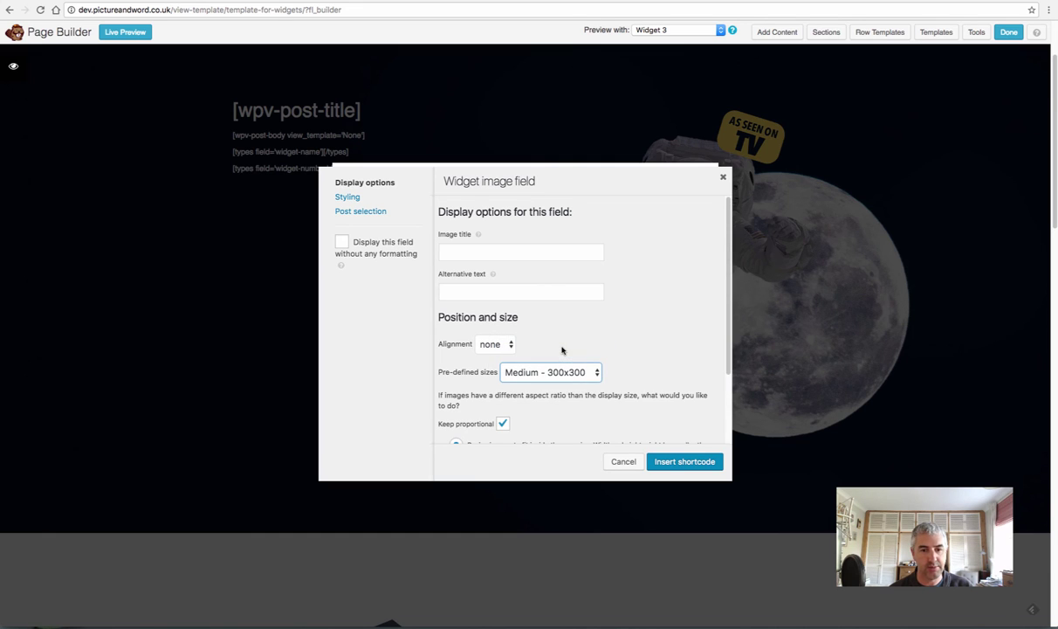
{"action": "left_click", "coordinate": [685, 462]}
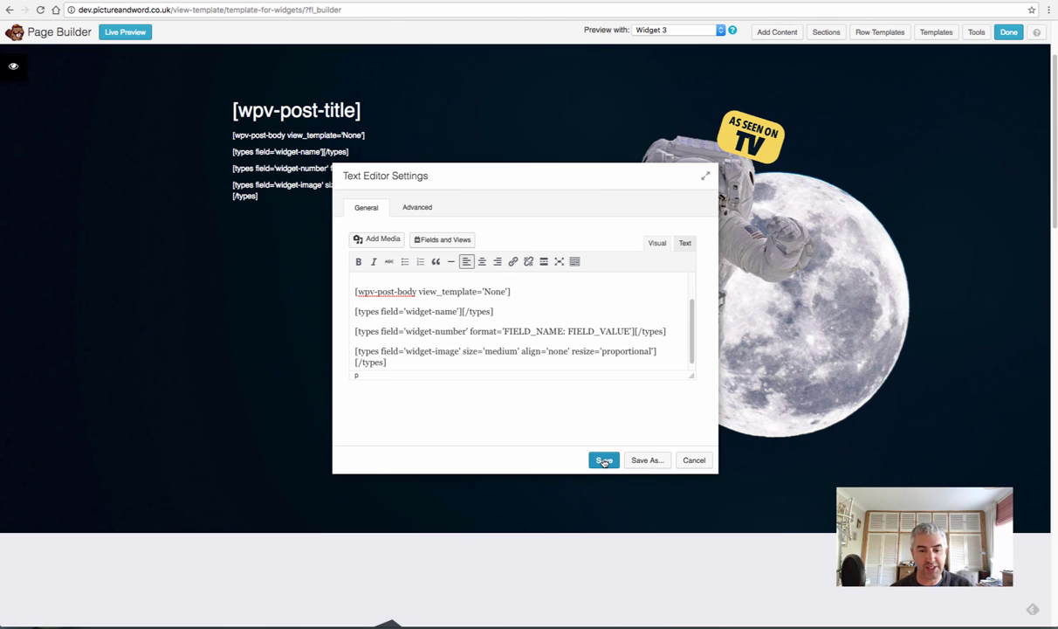
{"action": "left_click", "coordinate": [603, 460]}
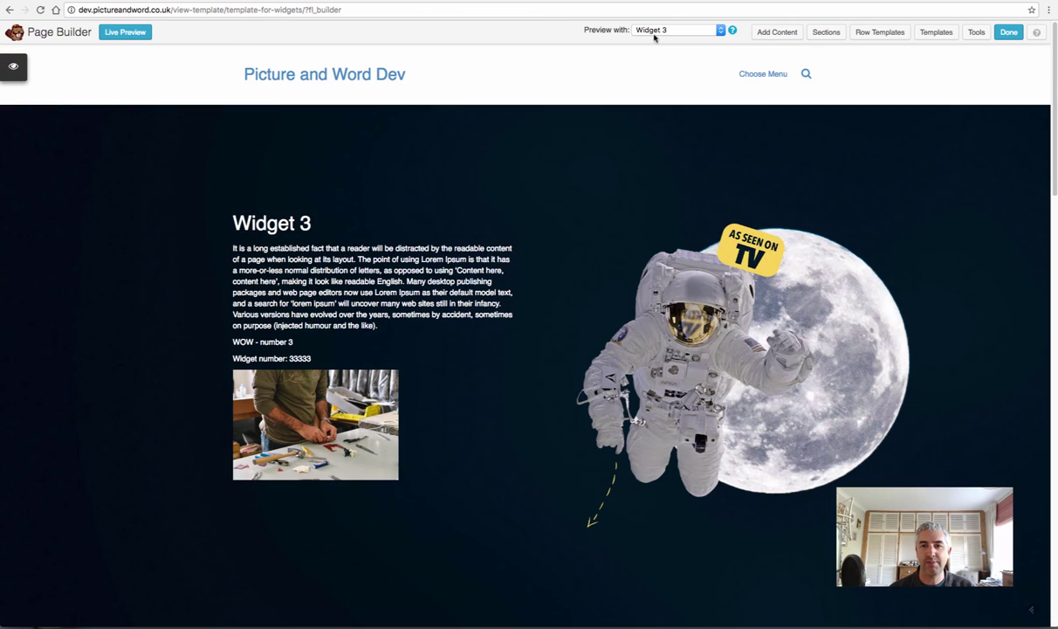
Step: Preview the template's custom field output with Widget 1, WIDGET 2, Widget 3 and Widget 4 - Good Lord
{"action": "left_click", "coordinate": [659, 29]}
{"action": "left_click", "coordinate": [659, 52]}
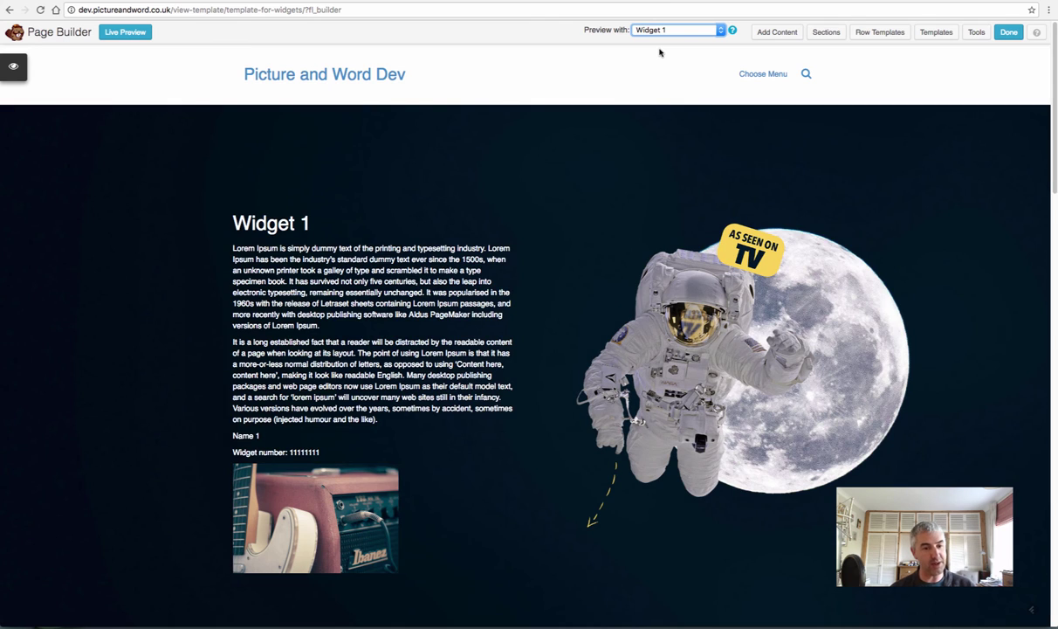
{"action": "left_click", "coordinate": [658, 30]}
{"action": "left_click", "coordinate": [655, 20]}
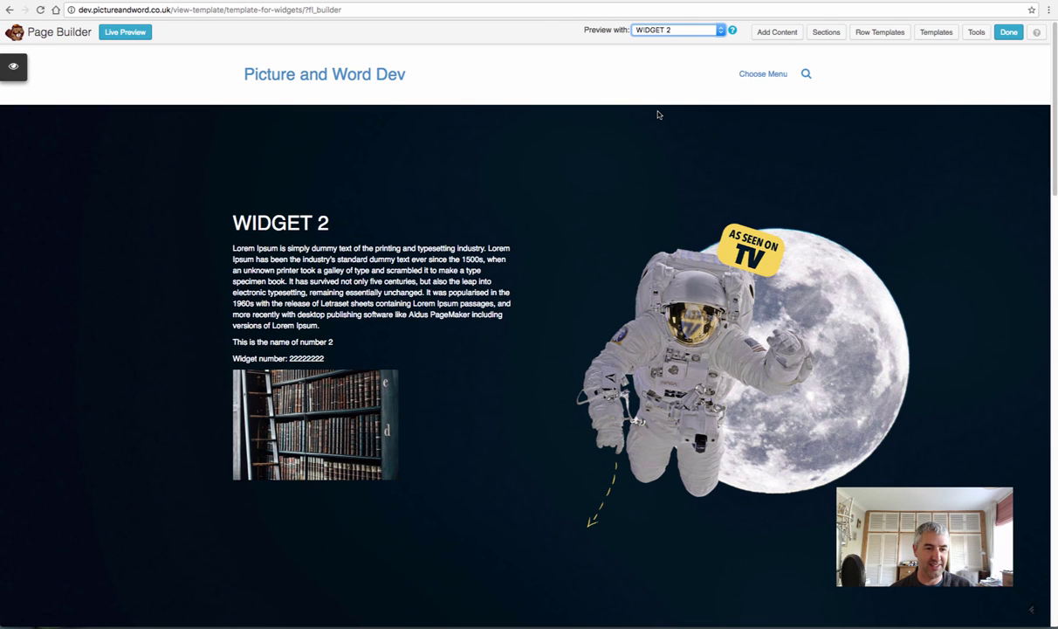
{"action": "left_click", "coordinate": [662, 30]}
{"action": "left_click", "coordinate": [661, 19]}
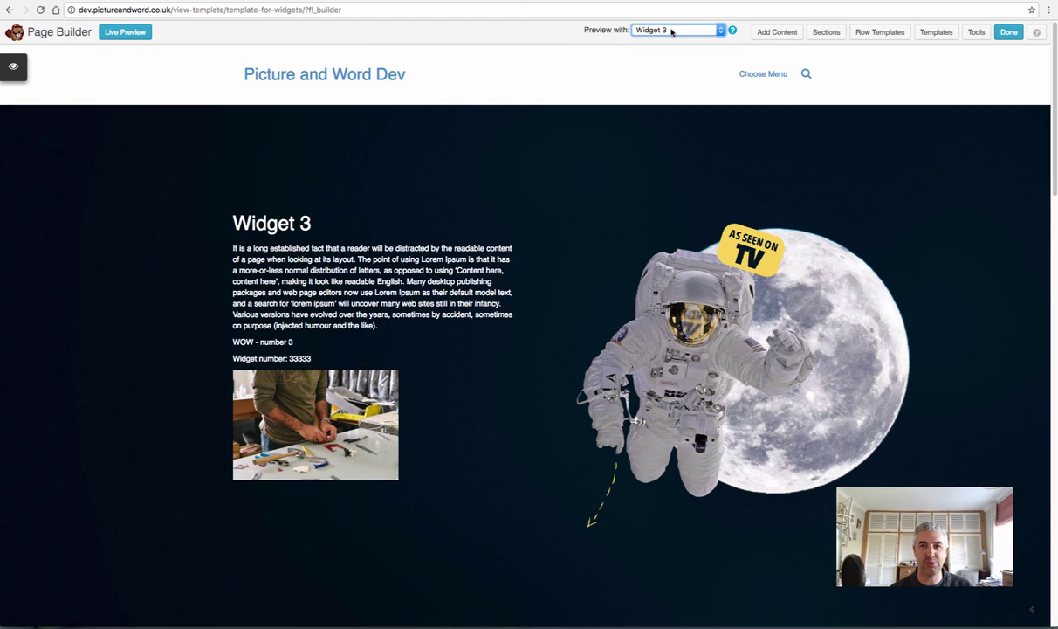
{"action": "left_click", "coordinate": [674, 29]}
{"action": "left_click", "coordinate": [674, 19]}
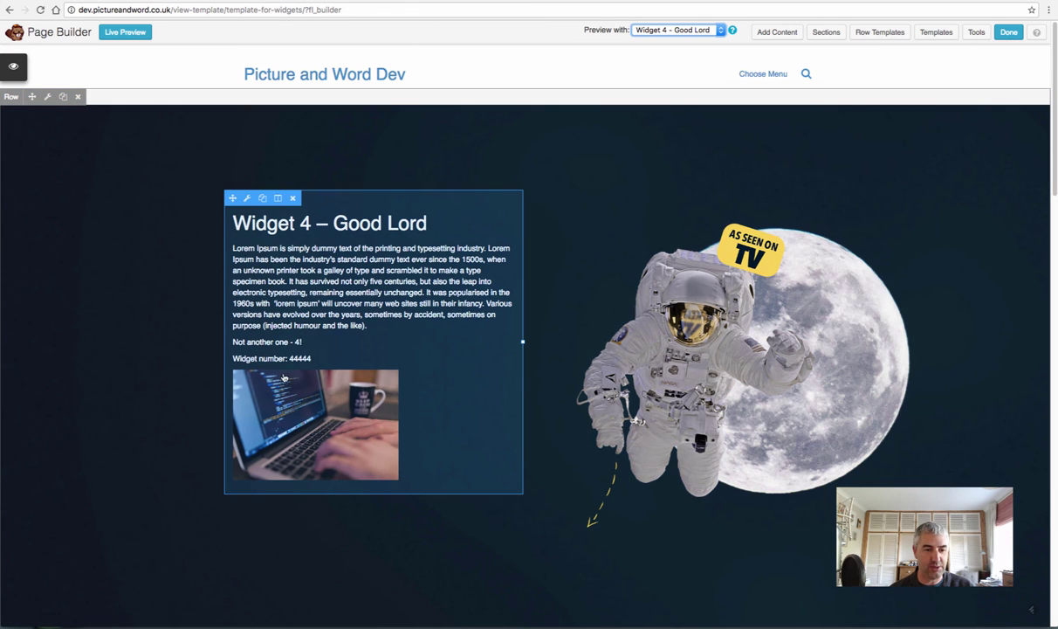
Step: Review the widget-number shortcode and its format attribute in the hero text module, leaving the module without saving
{"action": "mouse_move", "coordinate": [260, 360]}
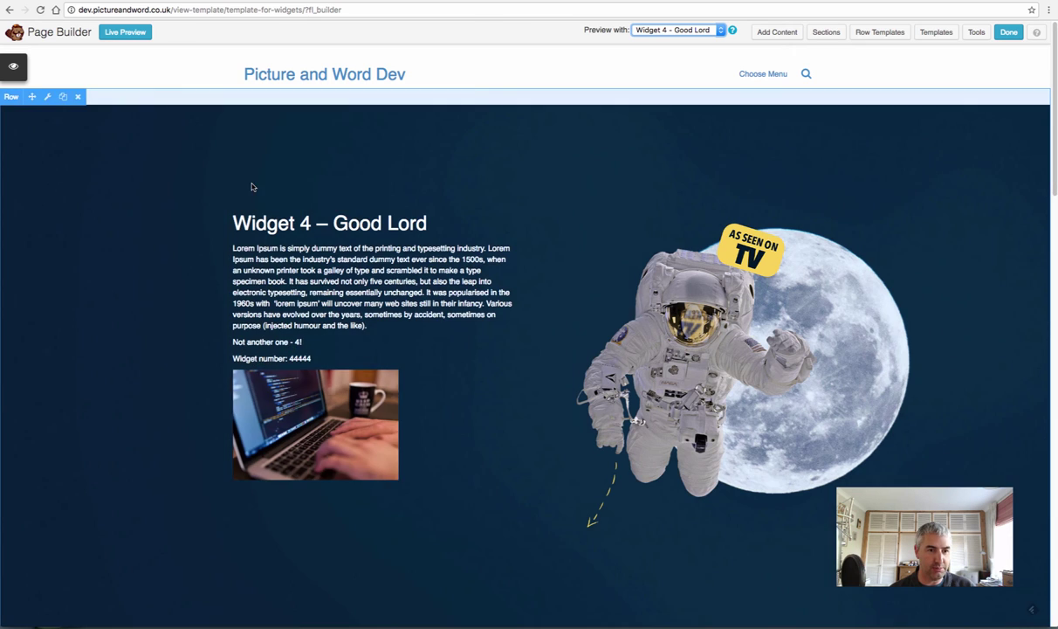
{"action": "left_click", "coordinate": [238, 191]}
{"action": "left_click", "coordinate": [299, 280]}
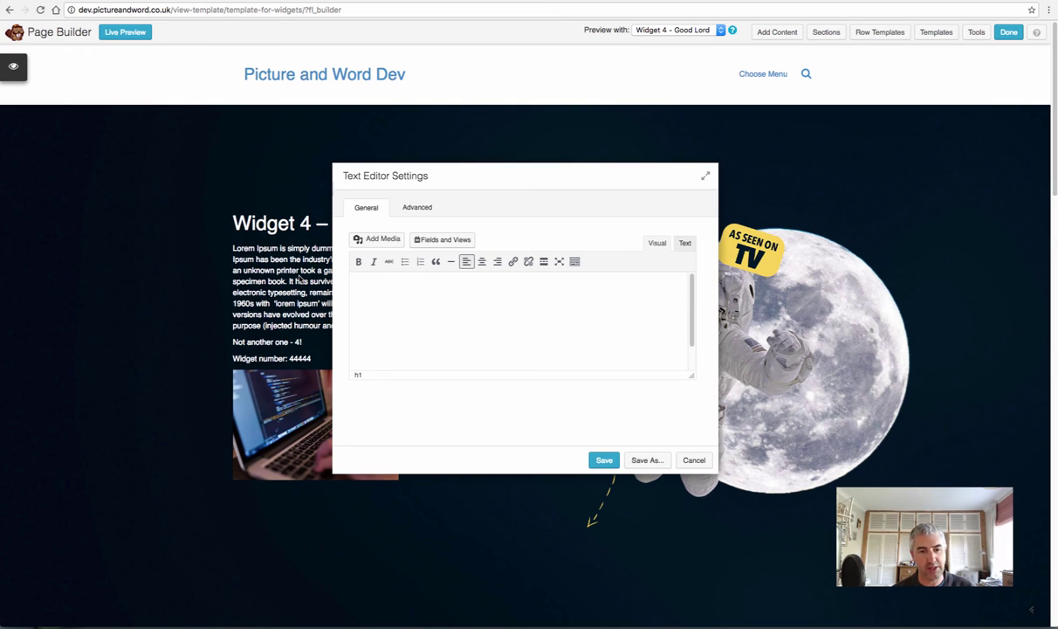
{"action": "scroll", "coordinate": [541, 362], "scroll_direction": "down", "scroll_amount": 3}
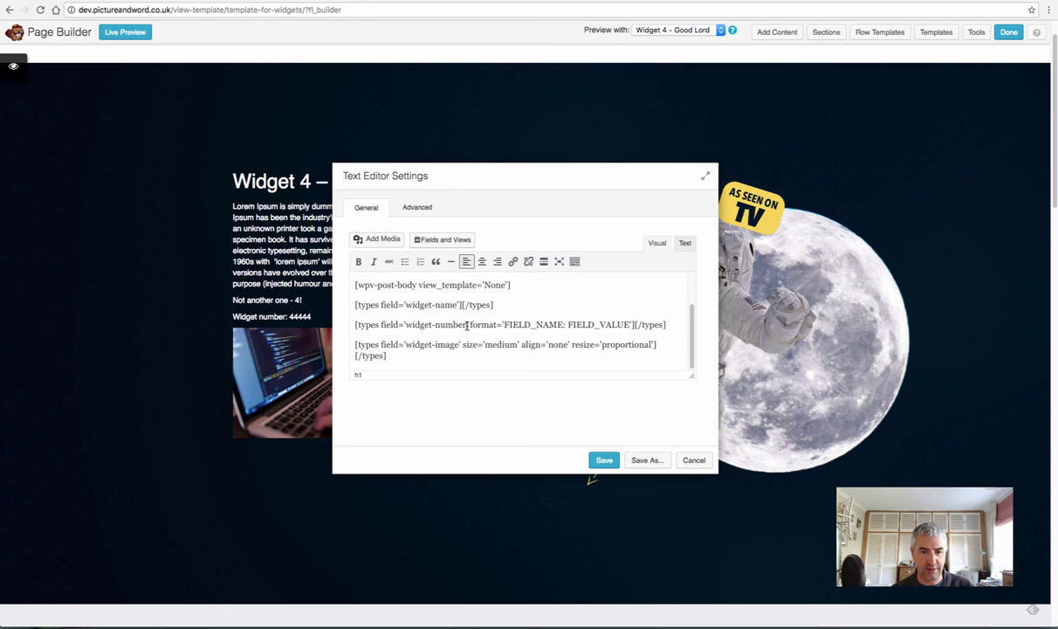
{"action": "left_click_drag", "start_coordinate": [663, 325], "coordinate": [354, 325]}
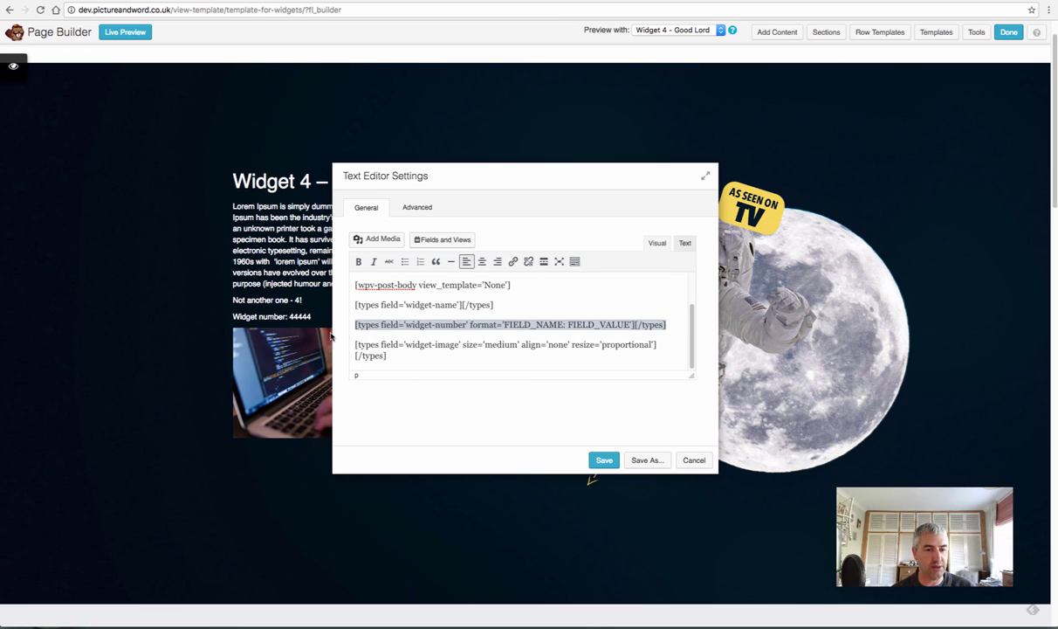
{"action": "left_click", "coordinate": [694, 461]}
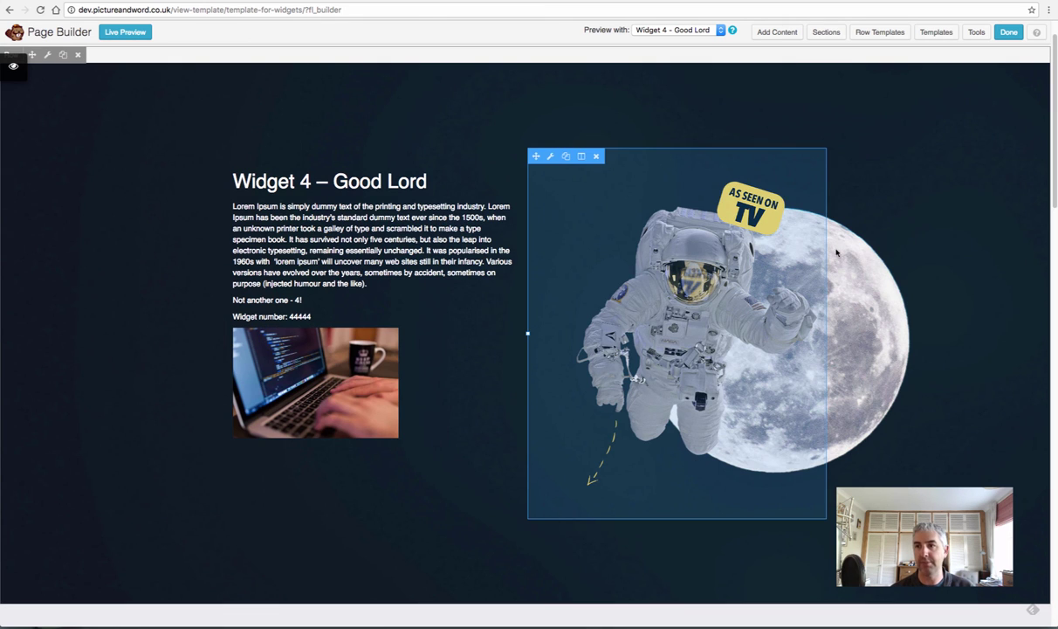
Step: Finish editing the content template and publish its changes
{"action": "left_click", "coordinate": [1009, 32]}
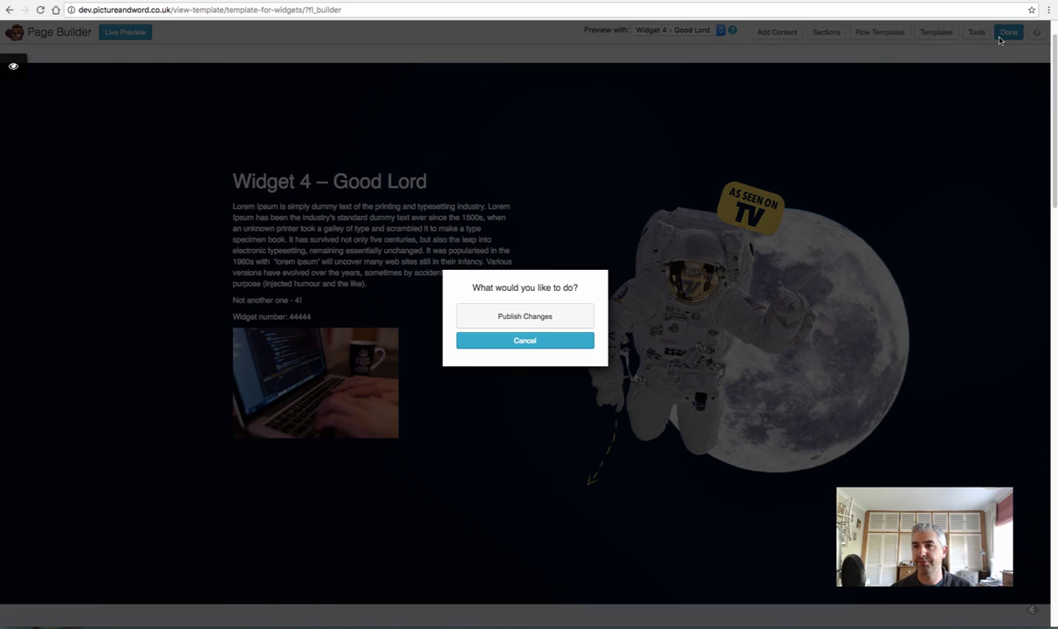
{"action": "left_click", "coordinate": [543, 315]}
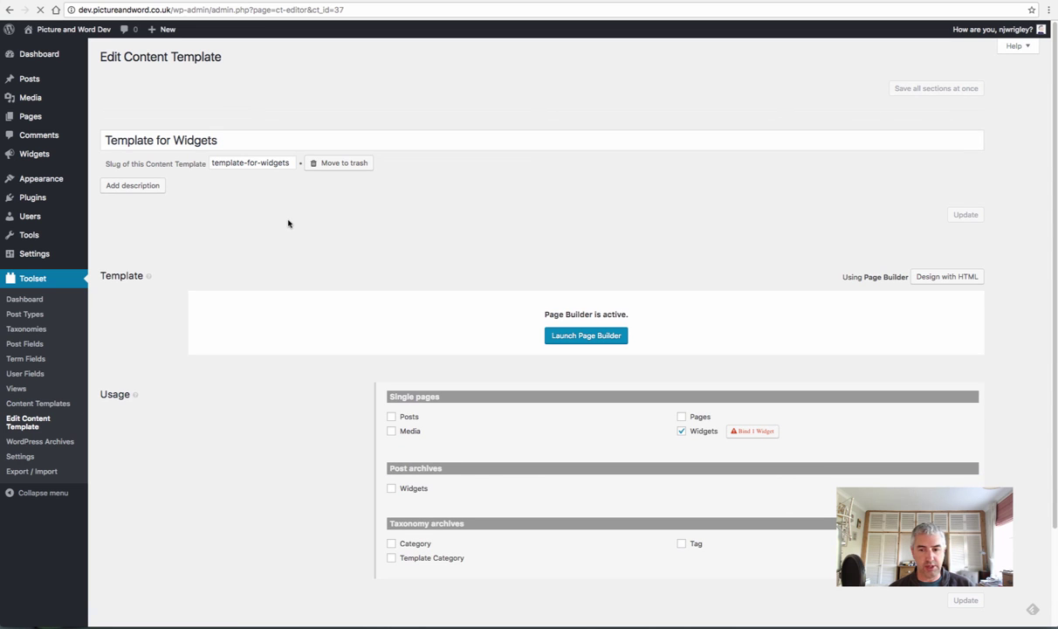
Step: Open the list of all Widgets post type items in a new browser tab
{"action": "mouse_move", "coordinate": [42, 154]}
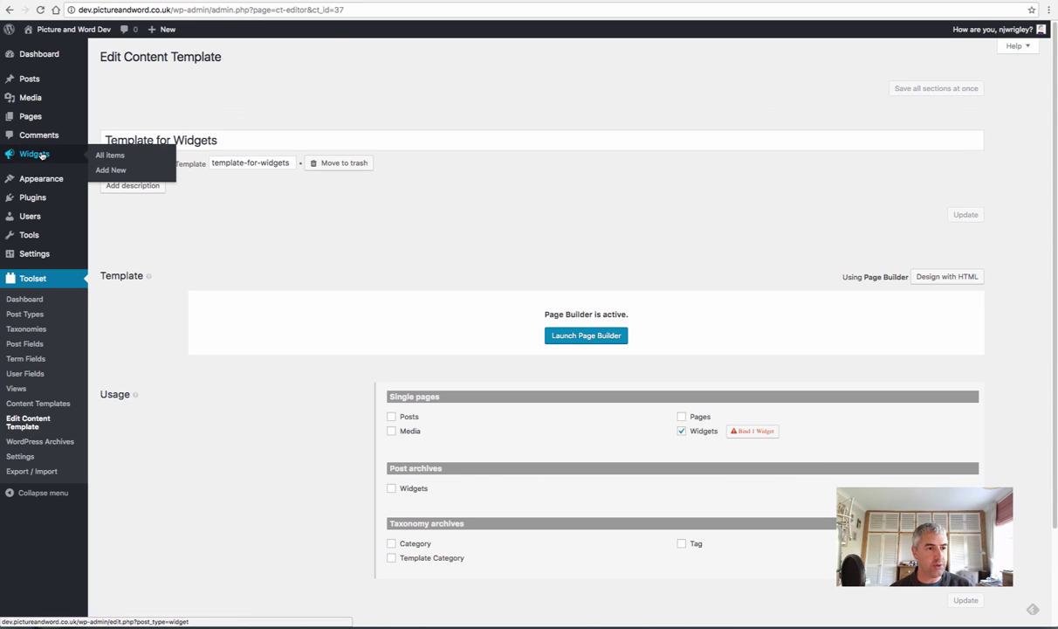
{"action": "right_click", "coordinate": [111, 157]}
{"action": "left_click", "coordinate": [146, 162]}
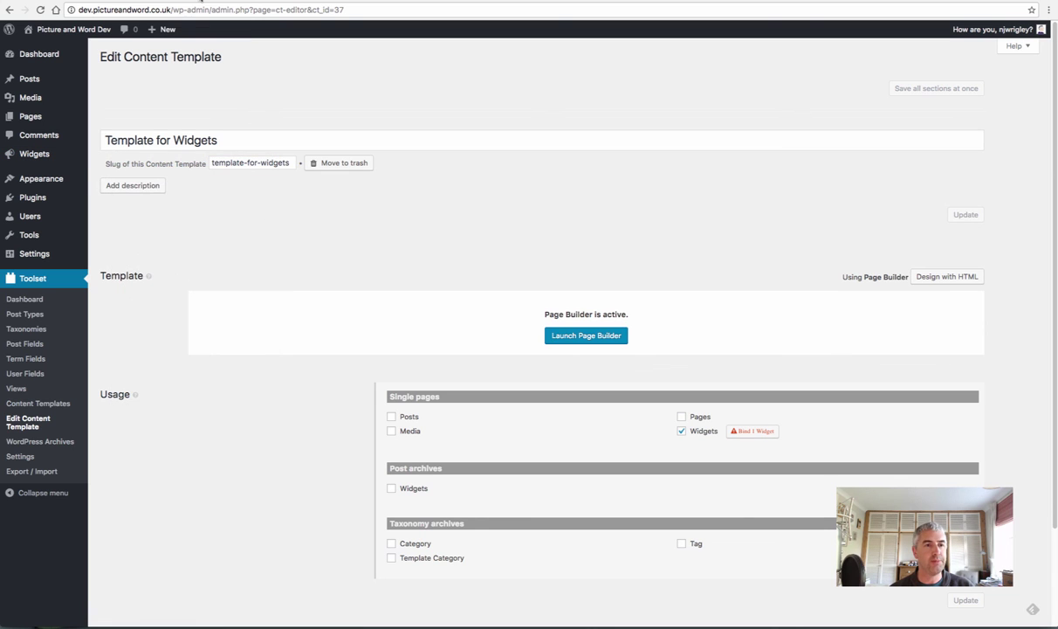
Step: Open the front-end pages of Widget 1, WIDGET 2, Widget 3 and Widget 4 – Good Lord in separate browser tabs from the Widgets list
{"action": "key", "text": "ctrl+Tab"}
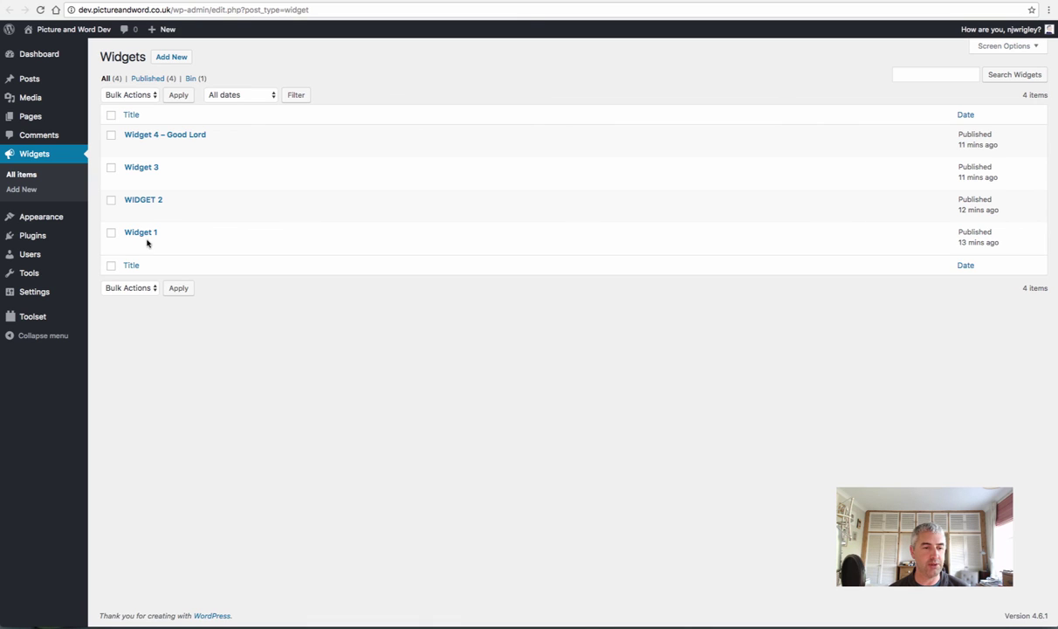
{"action": "mouse_move", "coordinate": [141, 236]}
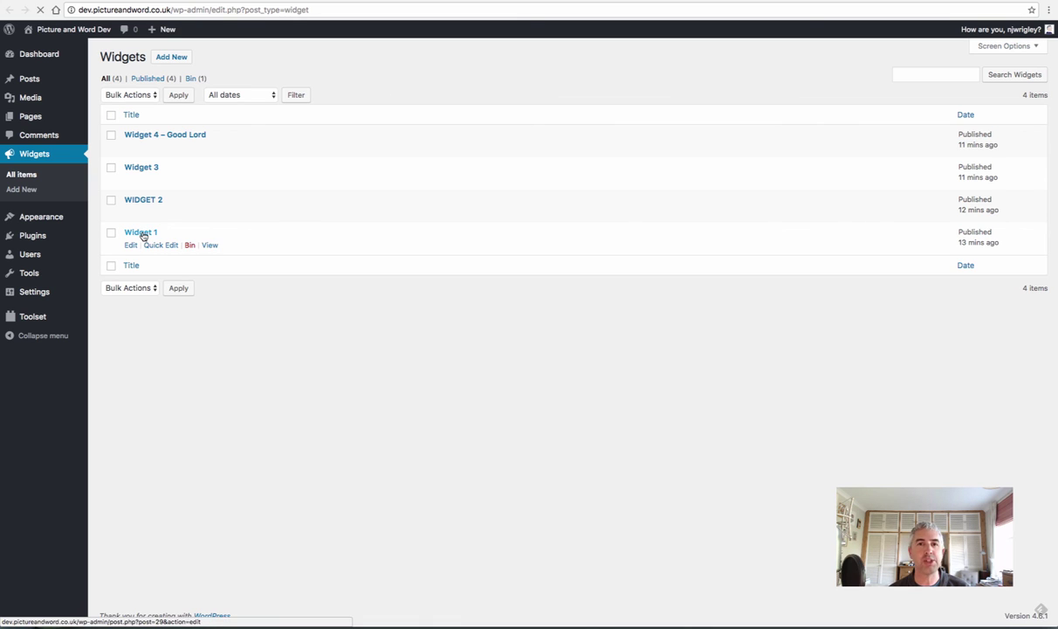
{"action": "right_click", "coordinate": [209, 247]}
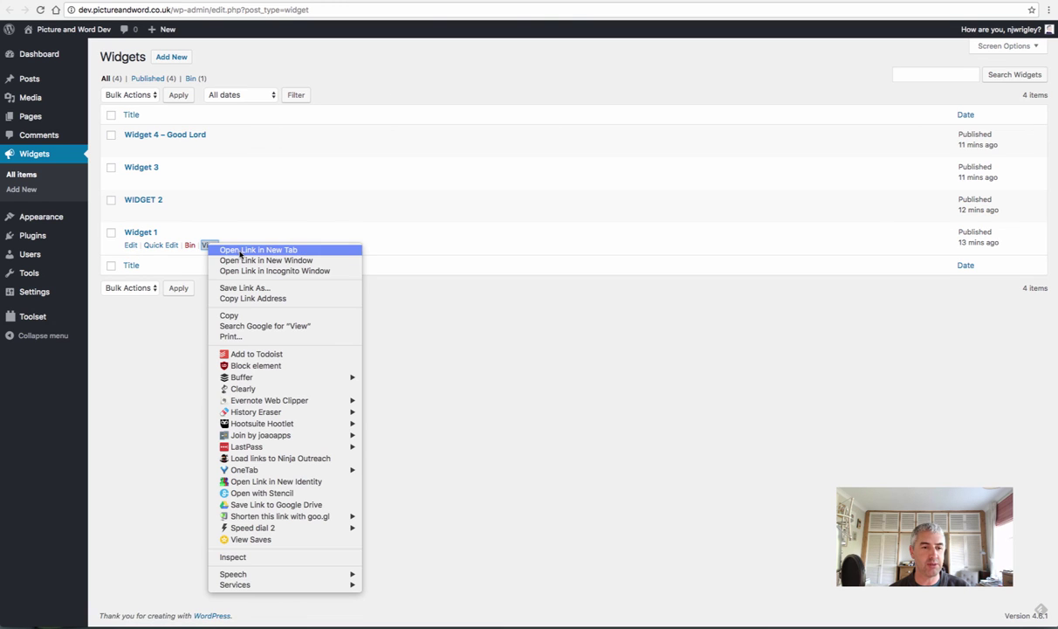
{"action": "left_click", "coordinate": [240, 251]}
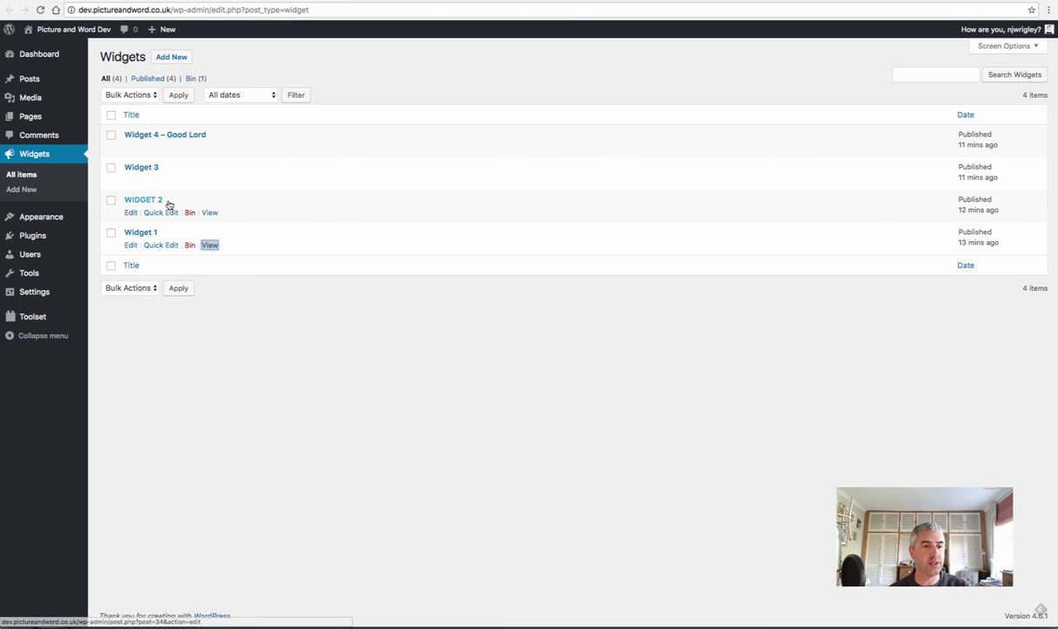
{"action": "right_click", "coordinate": [209, 215]}
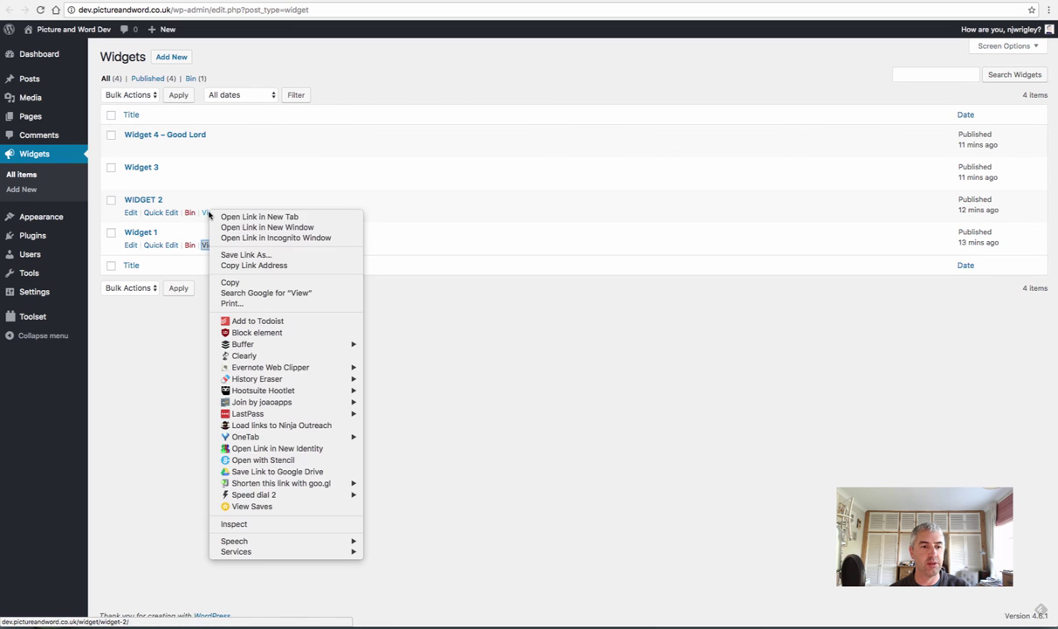
{"action": "left_click", "coordinate": [236, 210]}
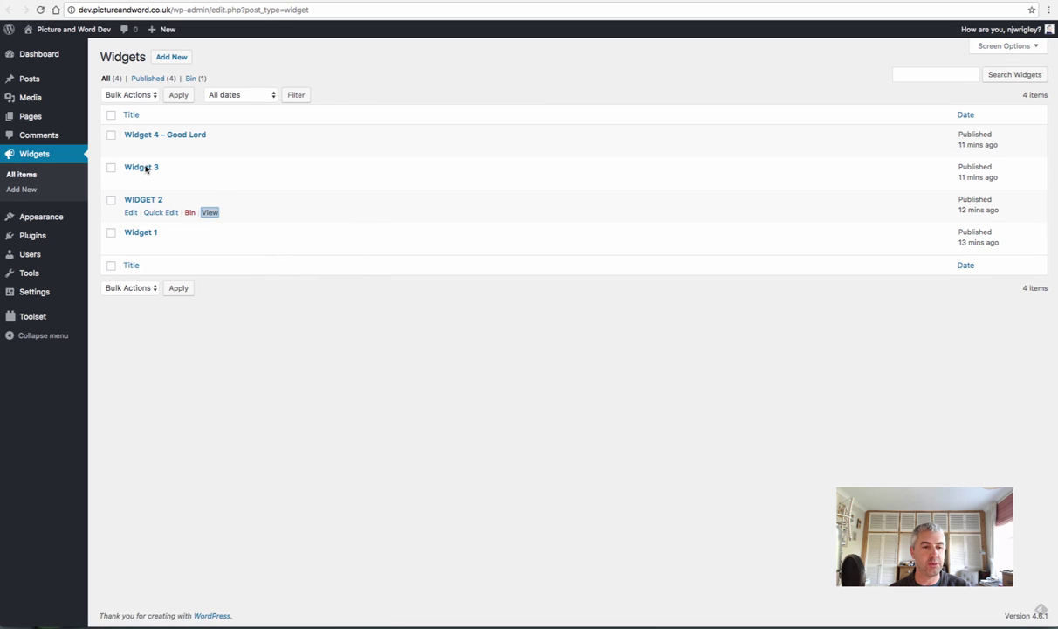
{"action": "right_click", "coordinate": [210, 181]}
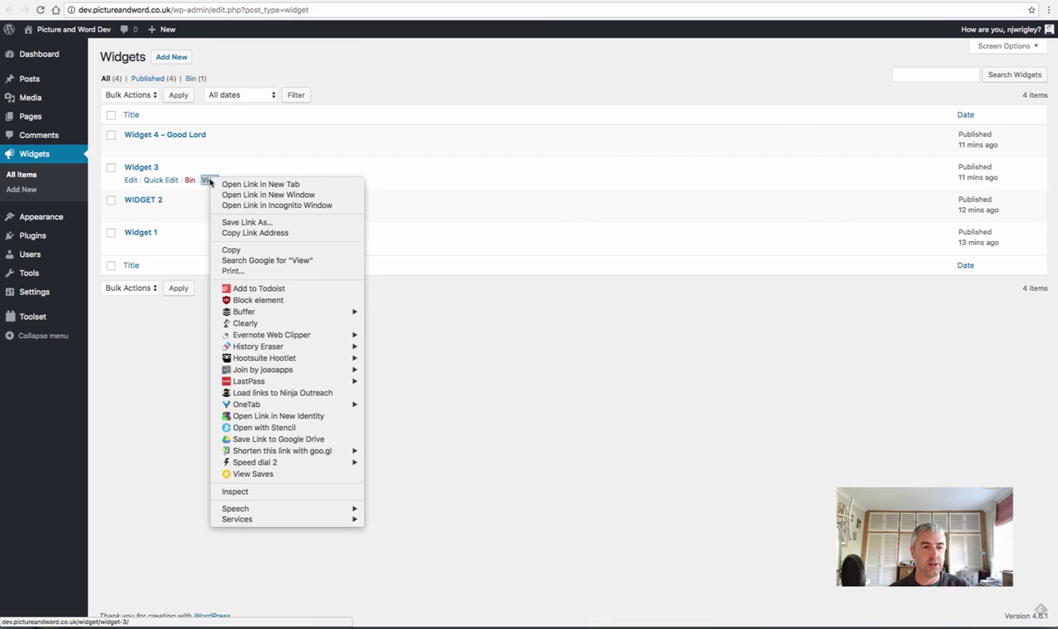
{"action": "left_click", "coordinate": [234, 175]}
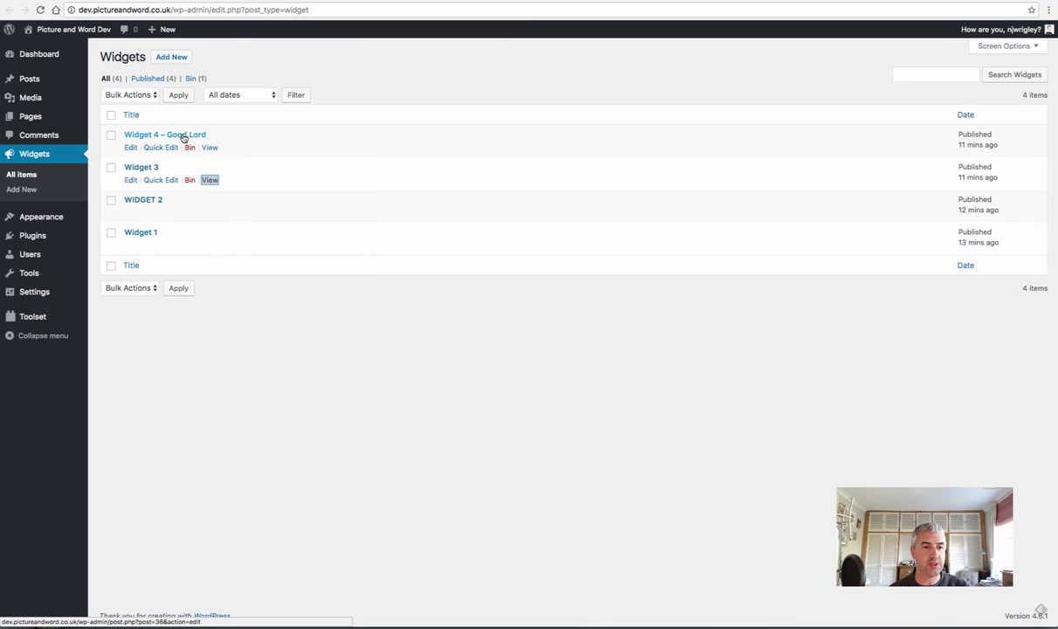
{"action": "right_click", "coordinate": [207, 147]}
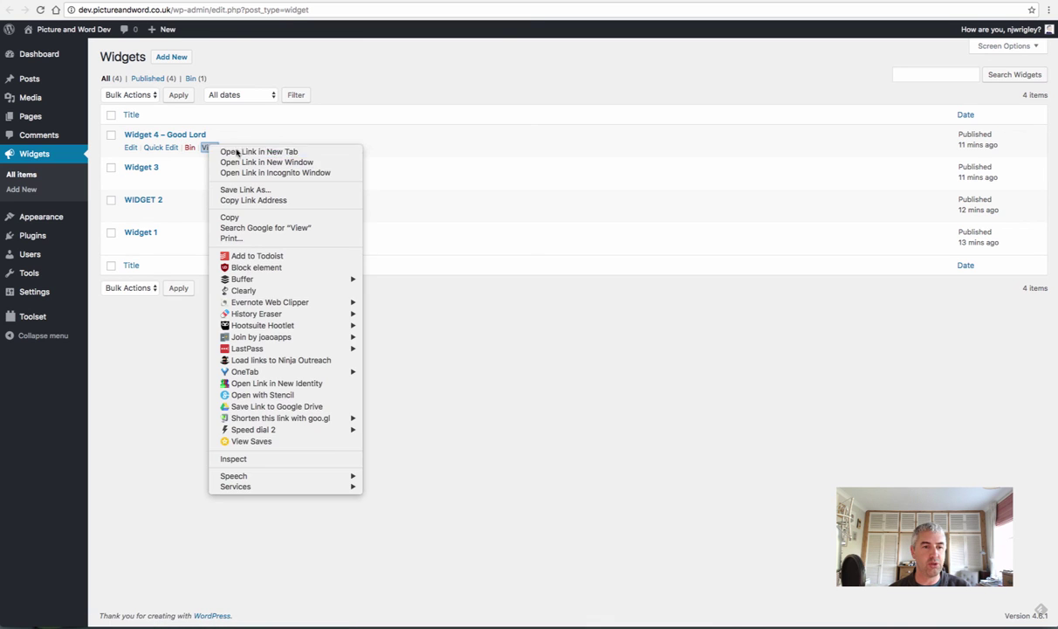
{"action": "left_click", "coordinate": [235, 152]}
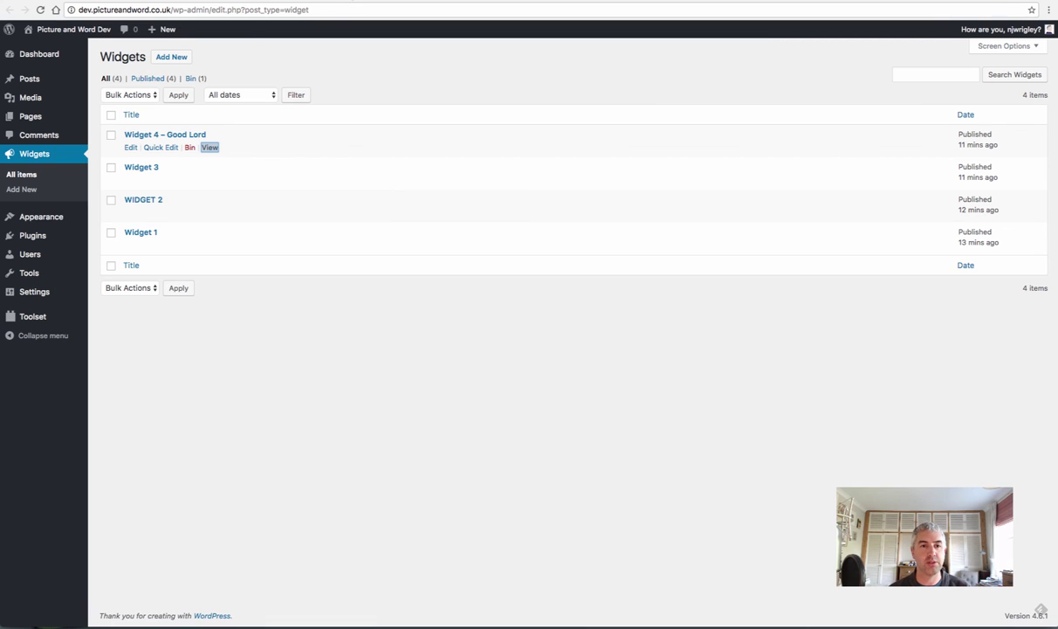
Step: Review the Widget 1 page, checking its post title, the template's dynamic title, body text, custom fields and image
{"action": "key", "text": "ctrl+Tab"}
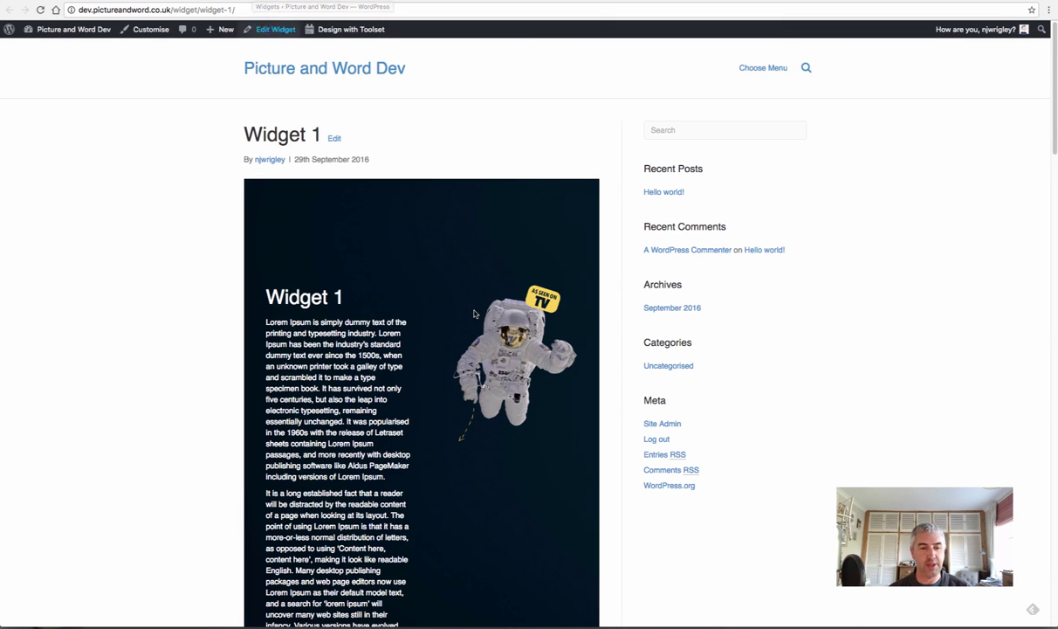
{"action": "scroll", "coordinate": [440, 345], "scroll_direction": "down", "scroll_amount": 5}
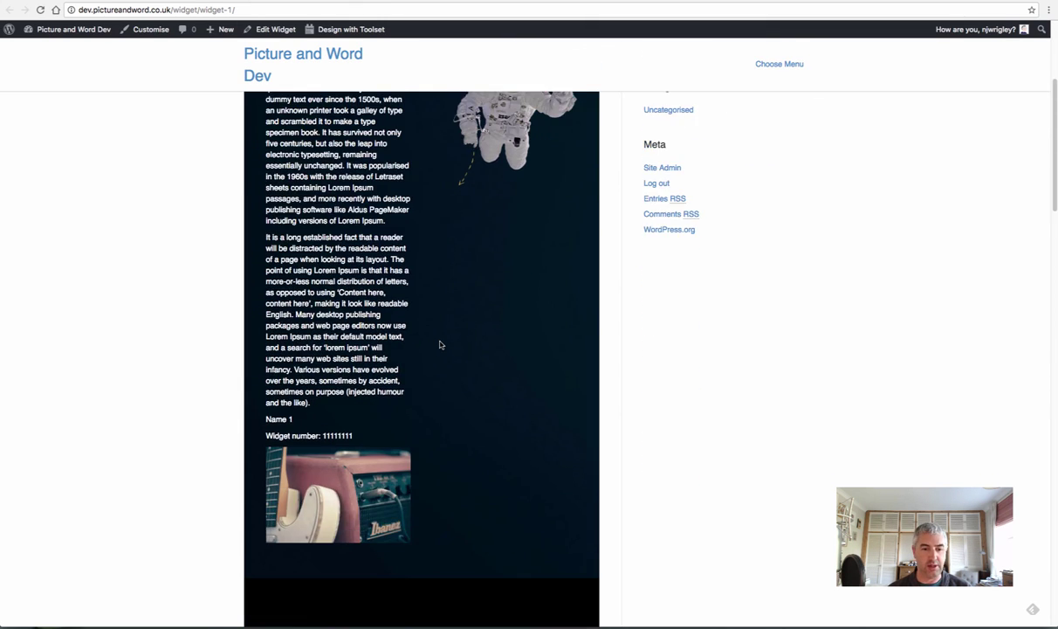
{"action": "scroll", "coordinate": [440, 345], "scroll_direction": "up", "scroll_amount": 5}
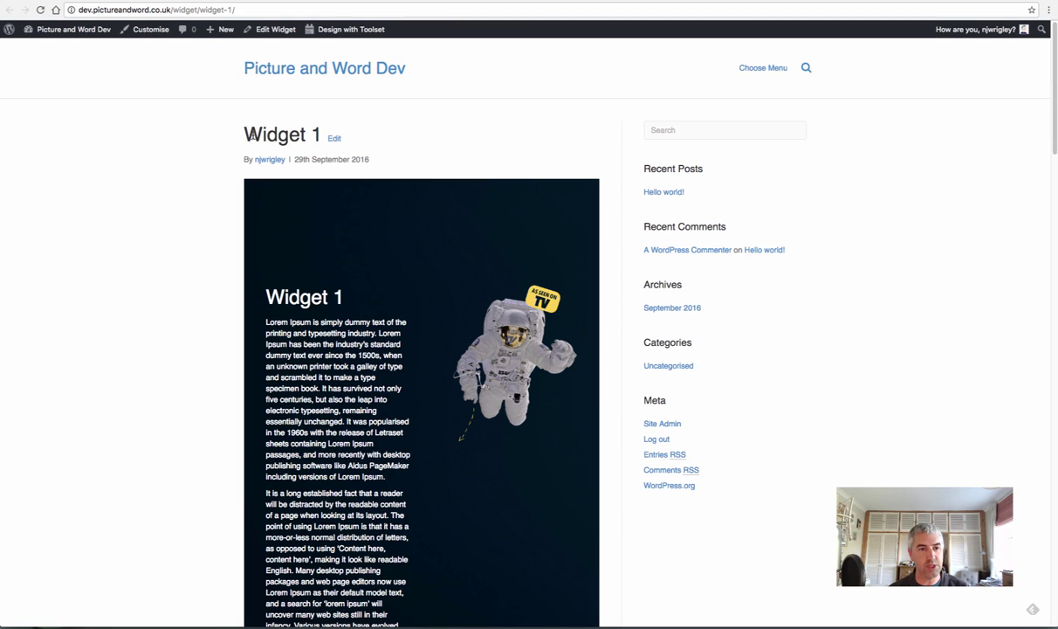
{"action": "left_click_drag", "start_coordinate": [245, 134], "coordinate": [321, 134]}
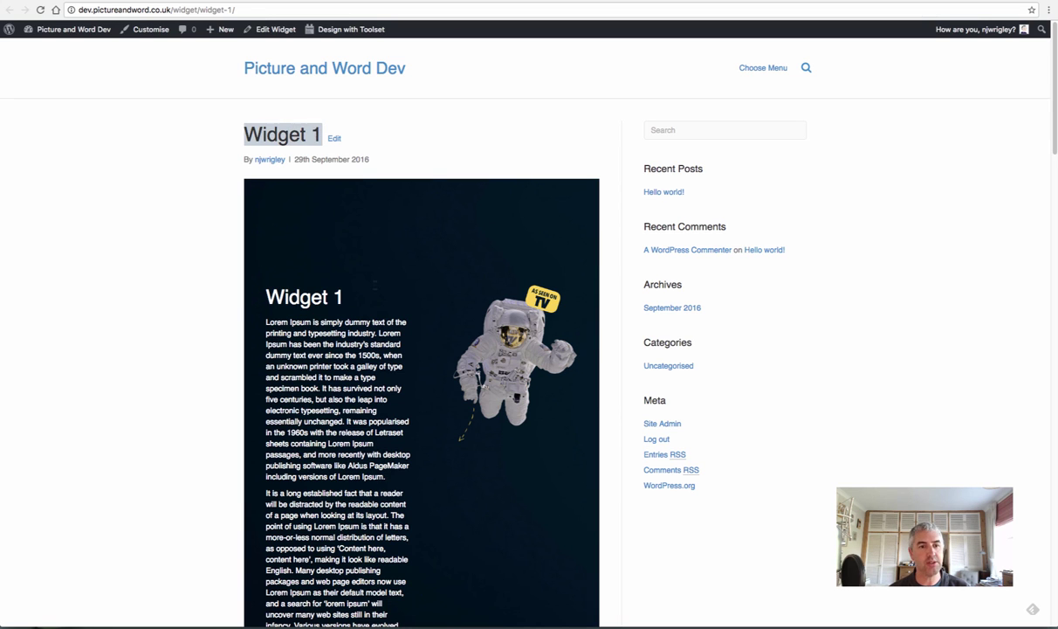
{"action": "scroll", "coordinate": [524, 350], "scroll_direction": "down", "scroll_amount": 2}
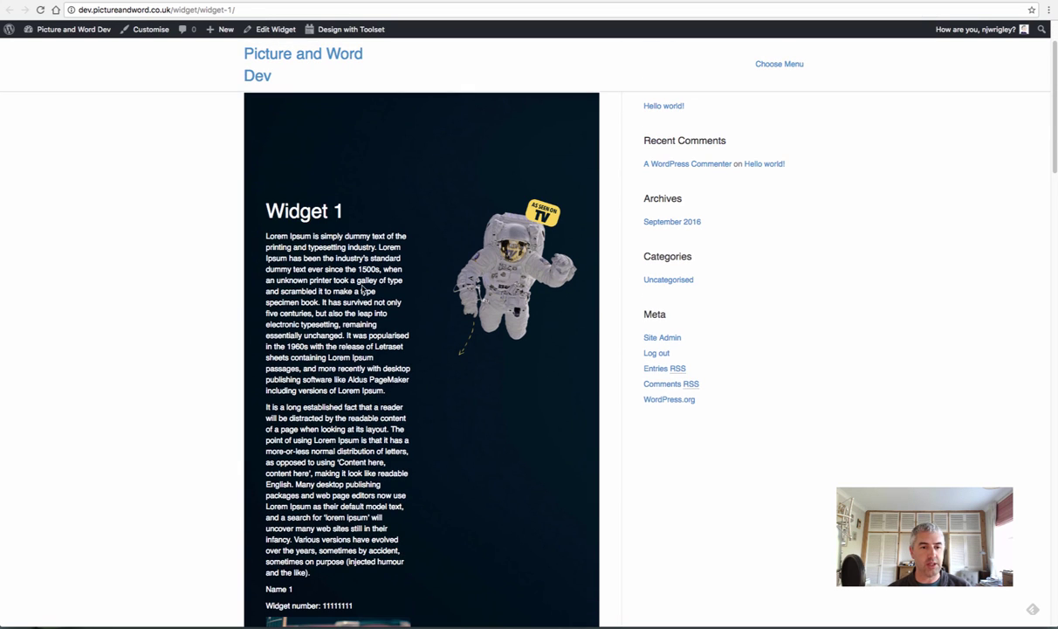
{"action": "scroll", "coordinate": [362, 291], "scroll_direction": "down", "scroll_amount": 3}
{"action": "scroll", "coordinate": [361, 286], "scroll_direction": "down", "scroll_amount": 2}
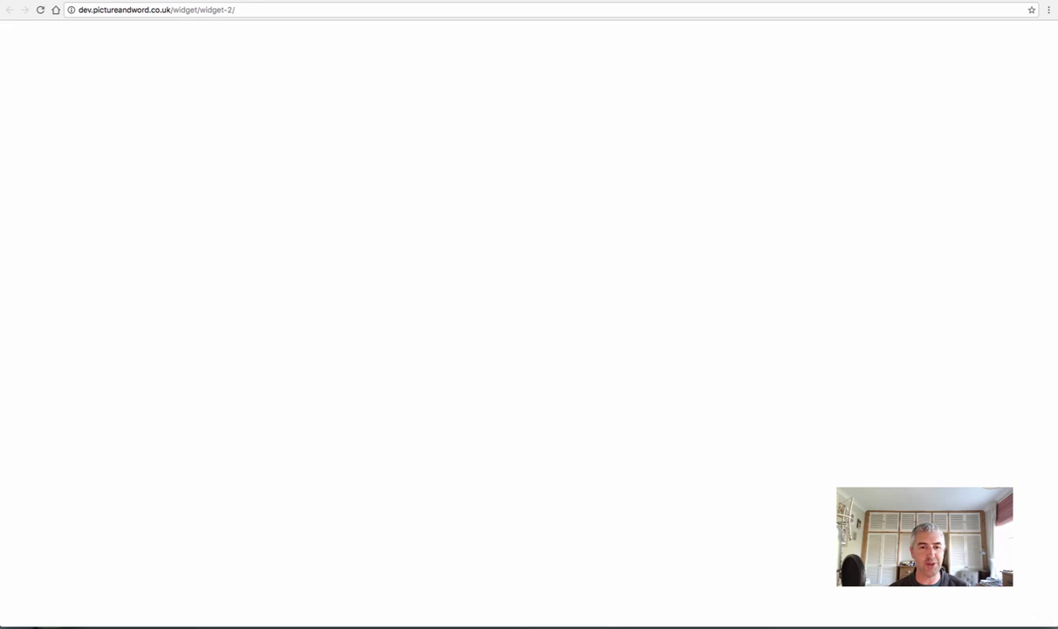
Step: Review the full WIDGET 2 page, checking its dynamic content and the template's static sections below
{"action": "scroll", "coordinate": [431, 220], "scroll_direction": "down", "scroll_amount": 5}
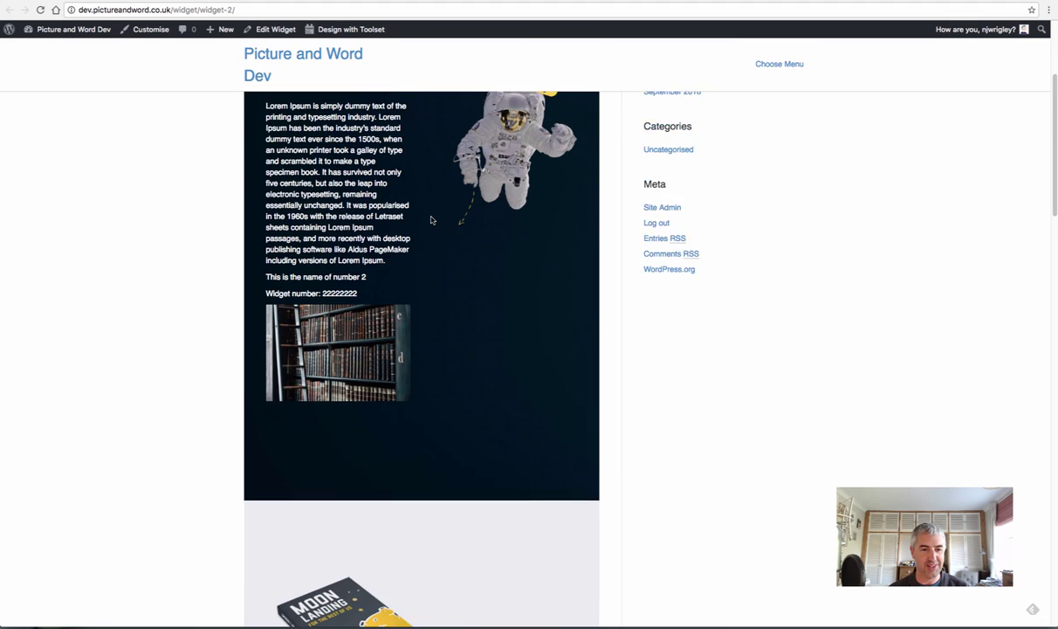
{"action": "scroll", "coordinate": [430, 220], "scroll_direction": "up", "scroll_amount": 3}
{"action": "scroll", "coordinate": [430, 220], "scroll_direction": "down", "scroll_amount": 10}
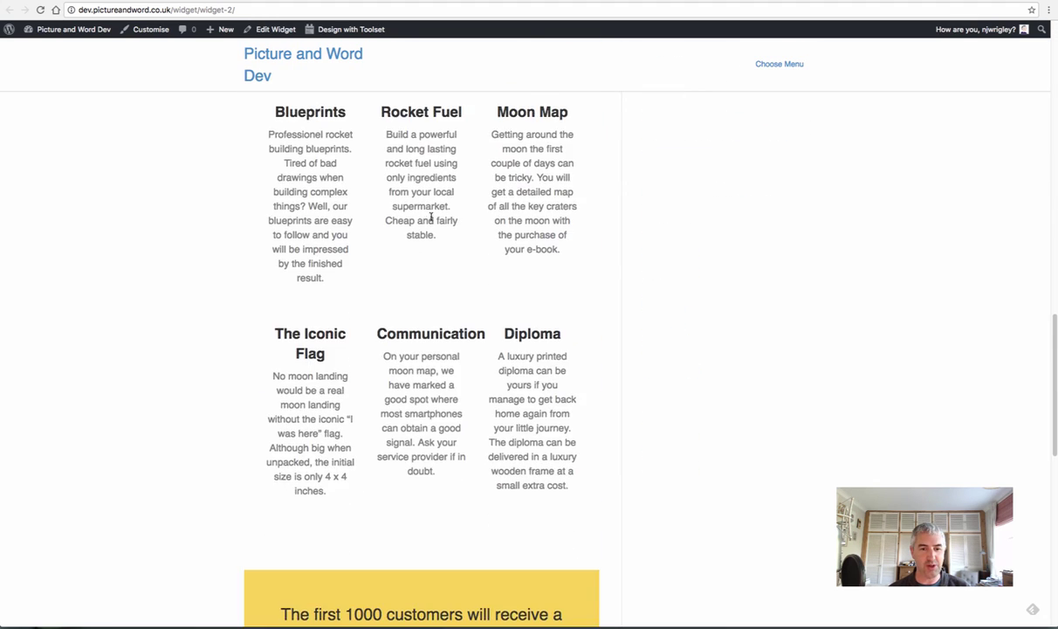
{"action": "scroll", "coordinate": [431, 218], "scroll_direction": "up", "scroll_amount": 6}
{"action": "scroll", "coordinate": [430, 216], "scroll_direction": "up", "scroll_amount": 10}
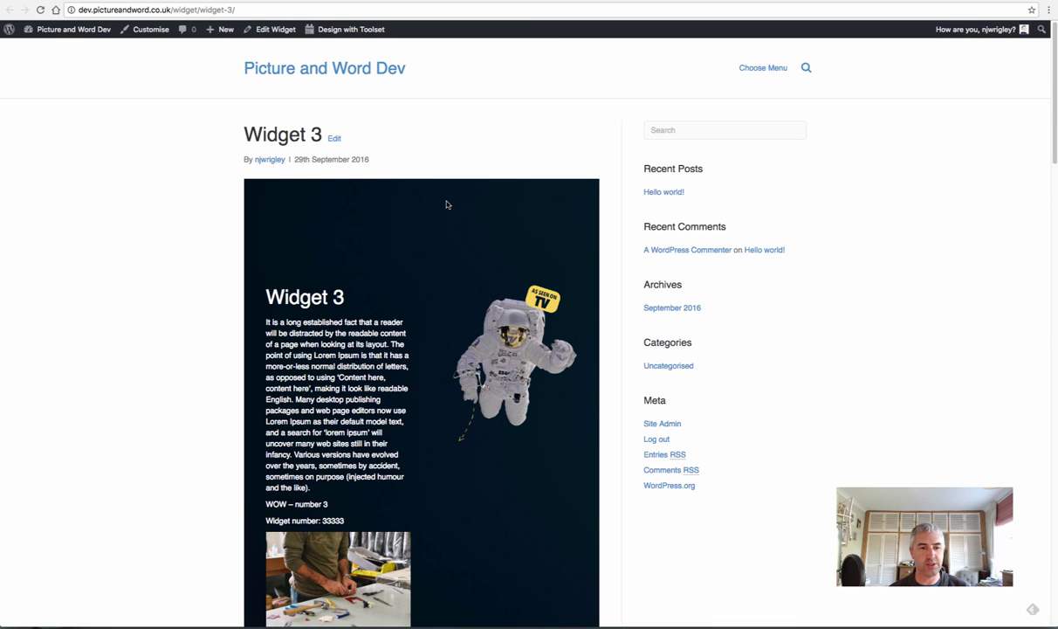
Step: Review the template output on the Widget 3 page and the Widget 4 – Good Lord page
{"action": "scroll", "coordinate": [446, 206], "scroll_direction": "down", "scroll_amount": 6}
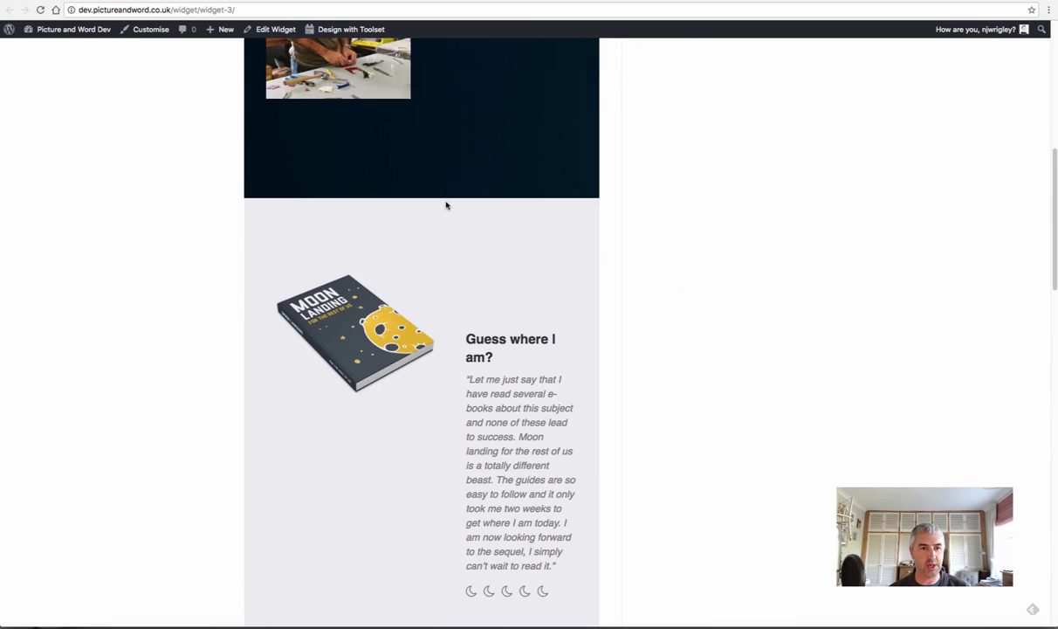
{"action": "scroll", "coordinate": [447, 206], "scroll_direction": "up", "scroll_amount": 6}
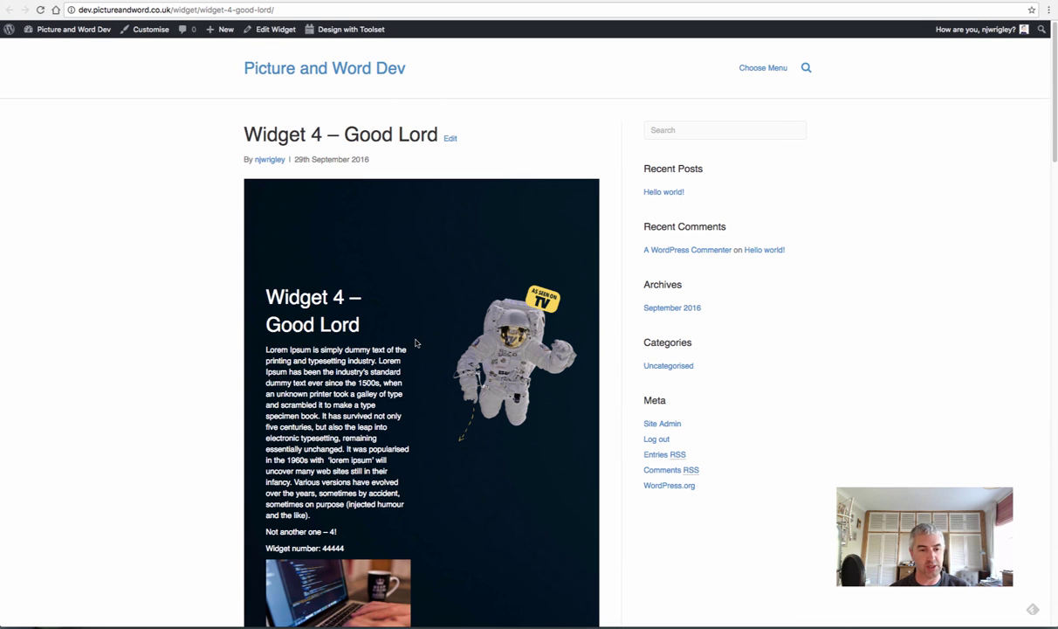
{"action": "key", "text": "super+r"}
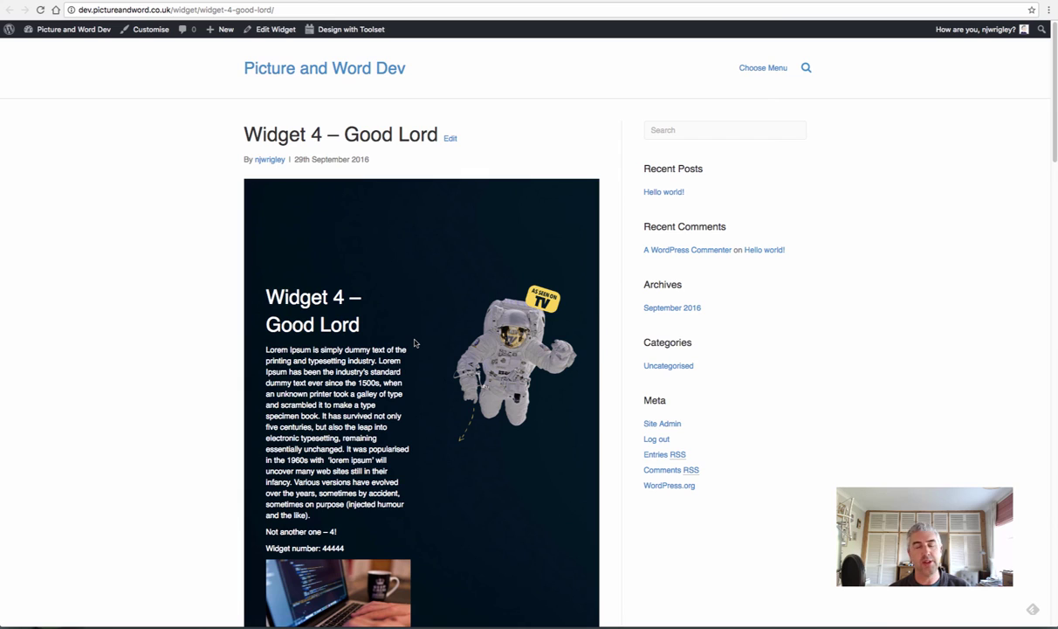